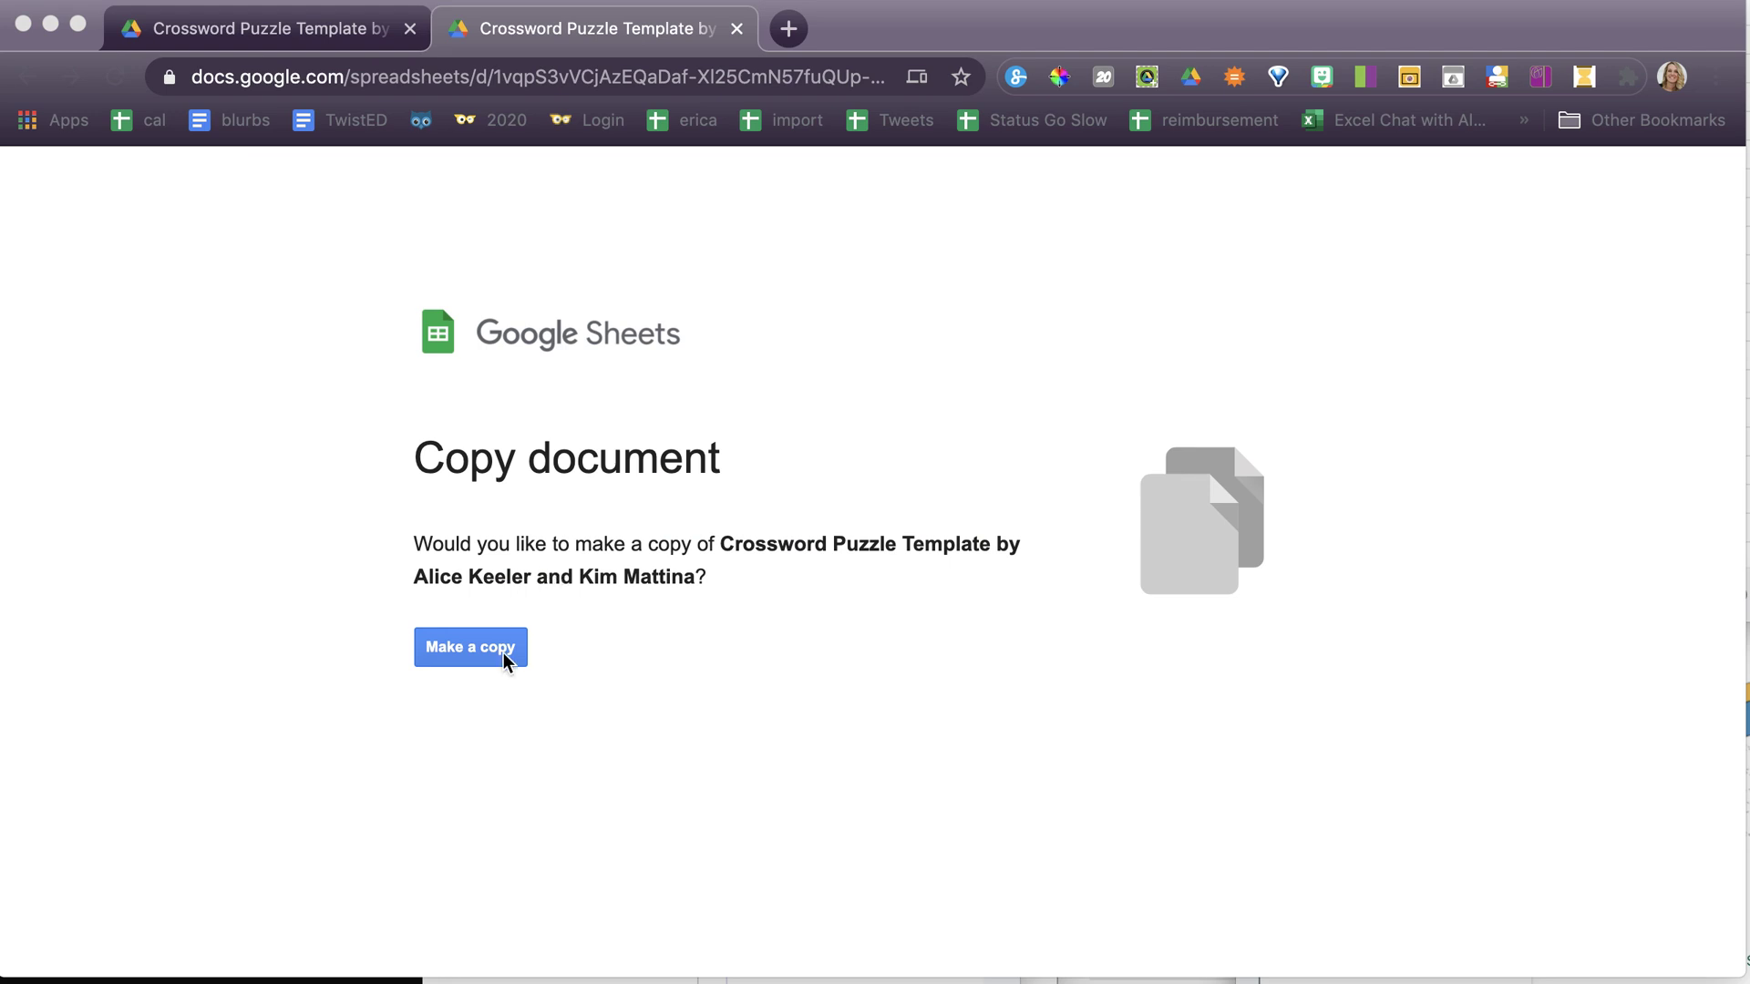
- Make your own copy of the Crossword Puzzle Template
left_click(501, 653)
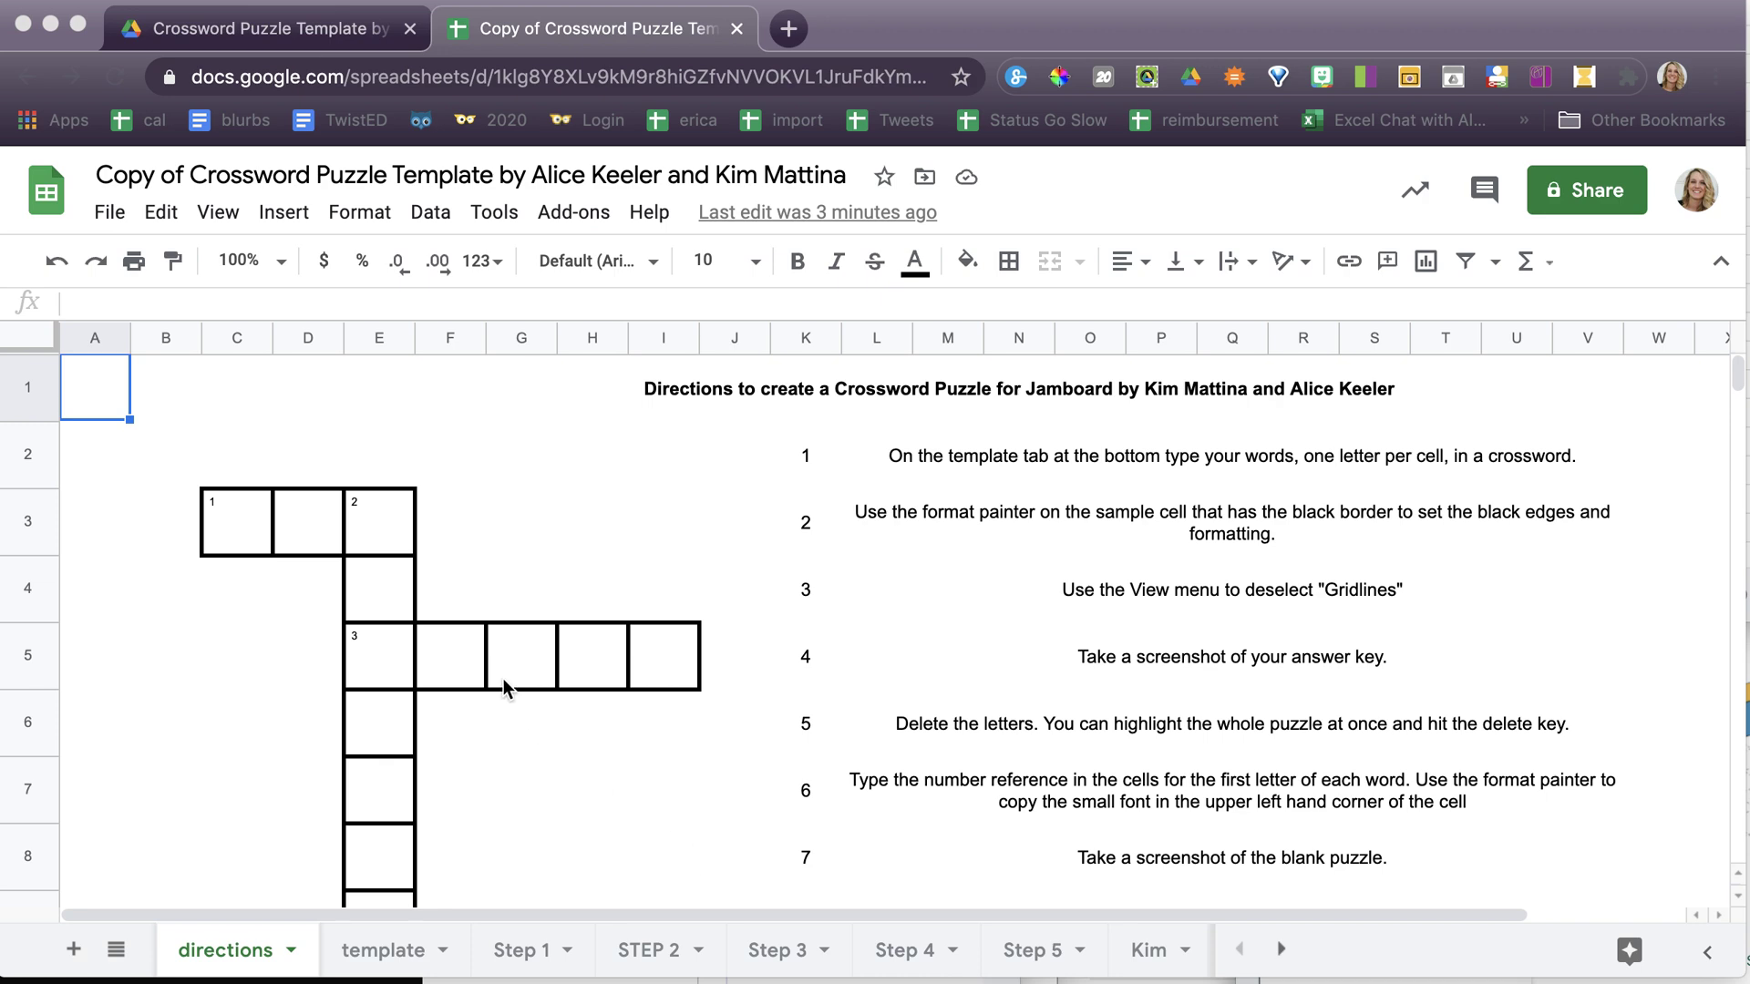
- Review the directions and the Step 1, STEP 2 and Step 3 sheets, then return to the blank template sheet
scroll(503, 678, "down", 3)
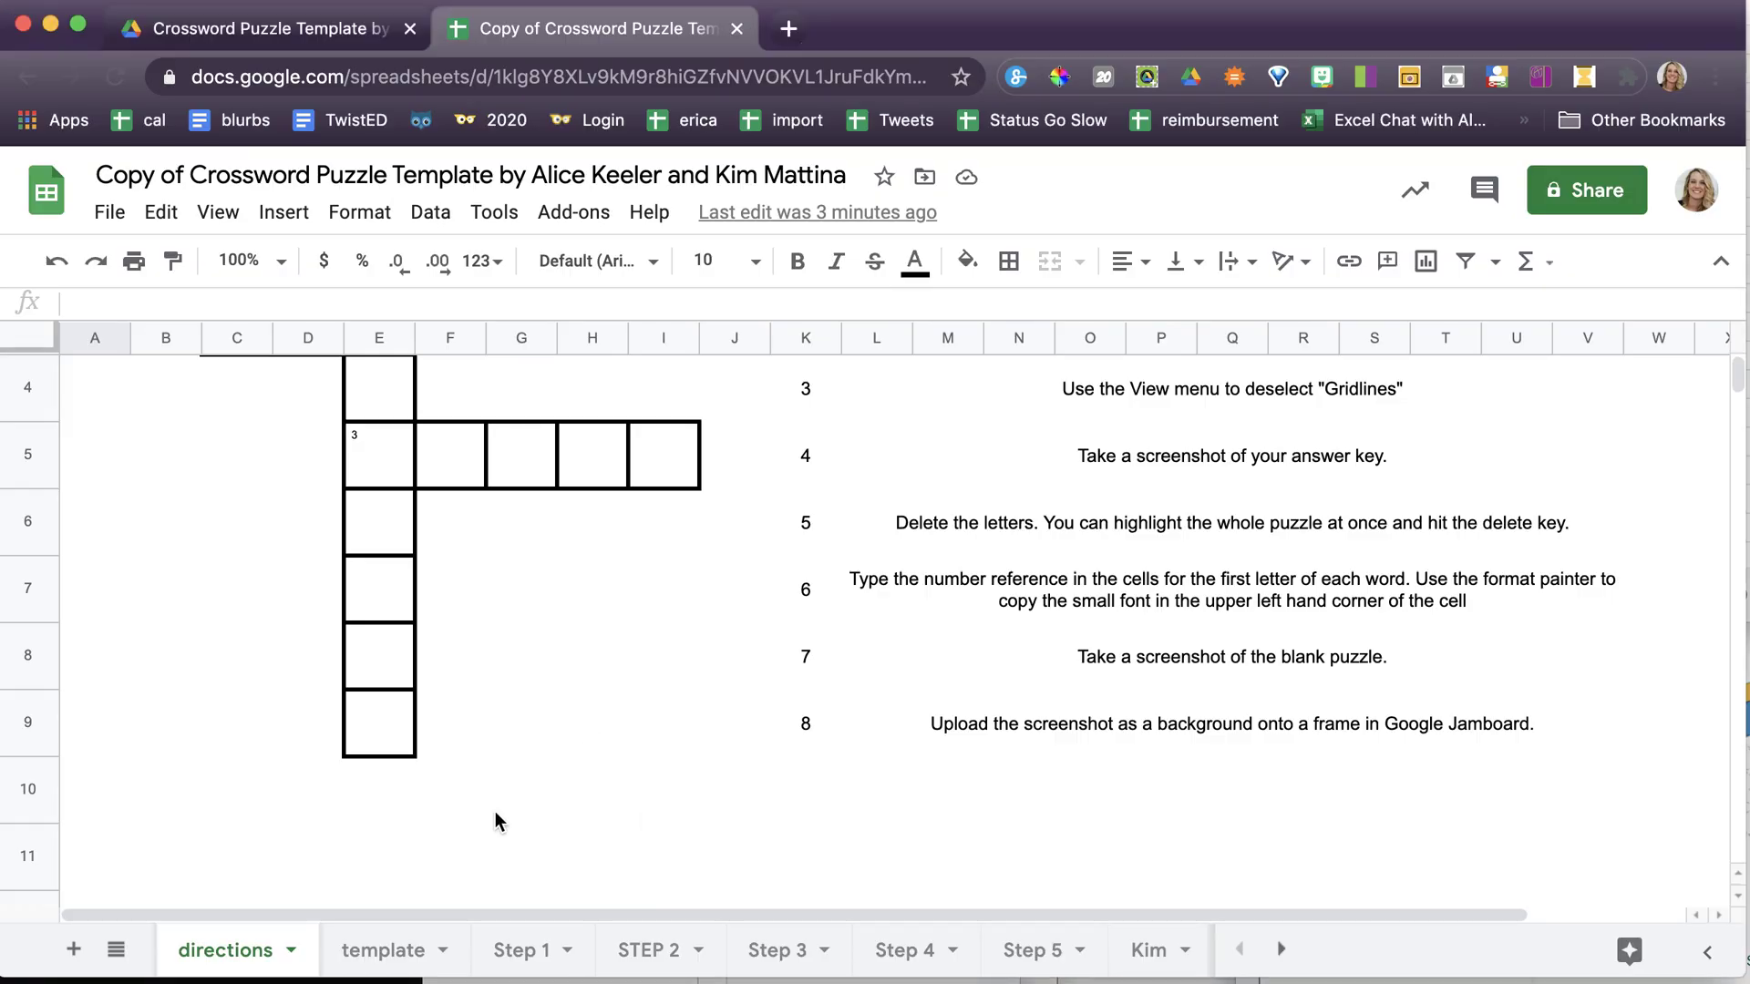
left_click(369, 952)
left_click(507, 963)
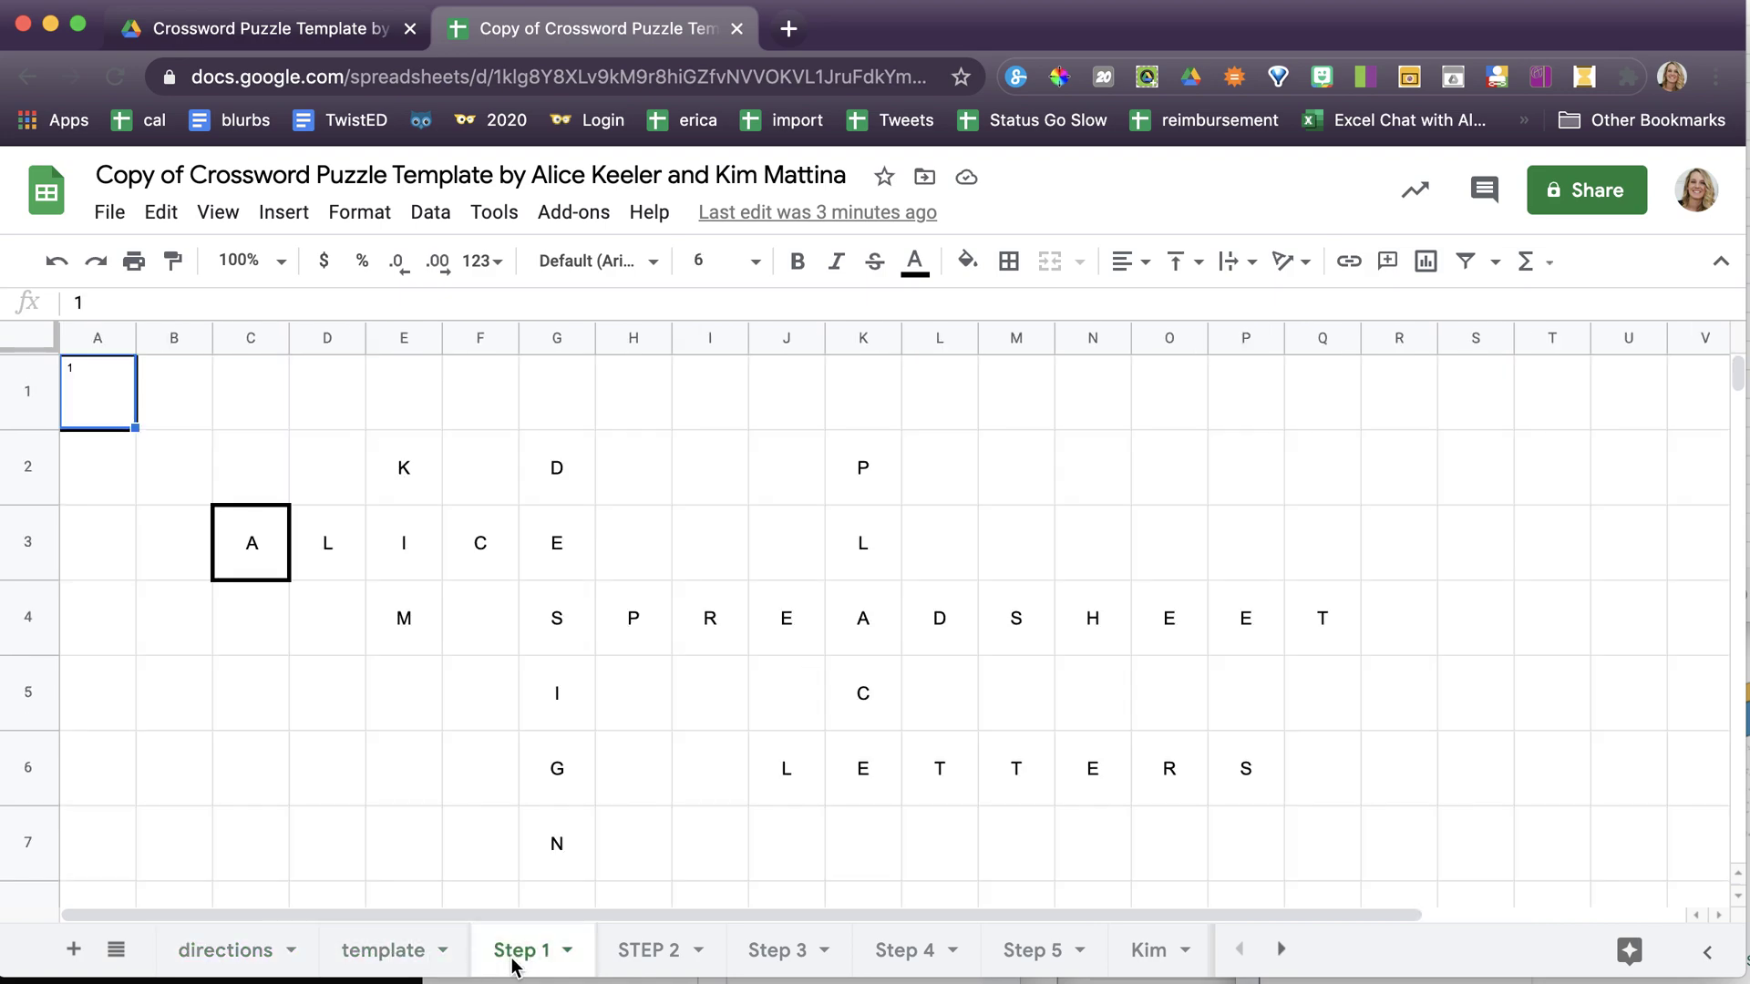
left_click(647, 952)
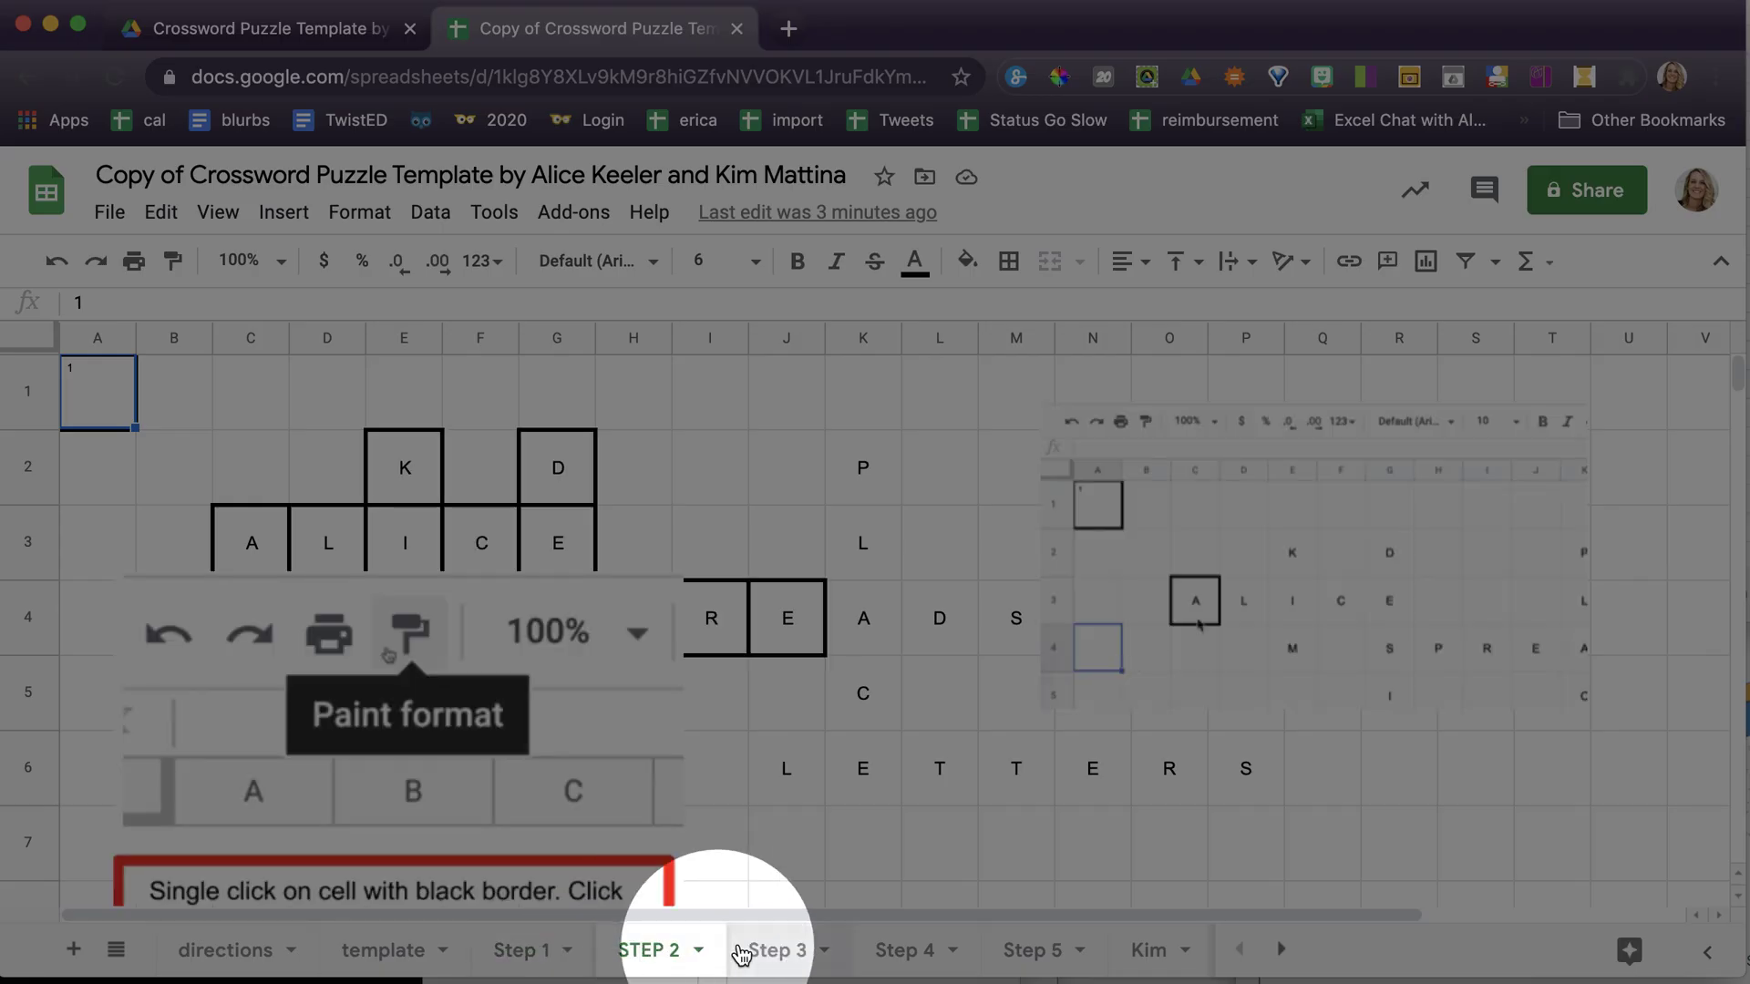
left_click(770, 952)
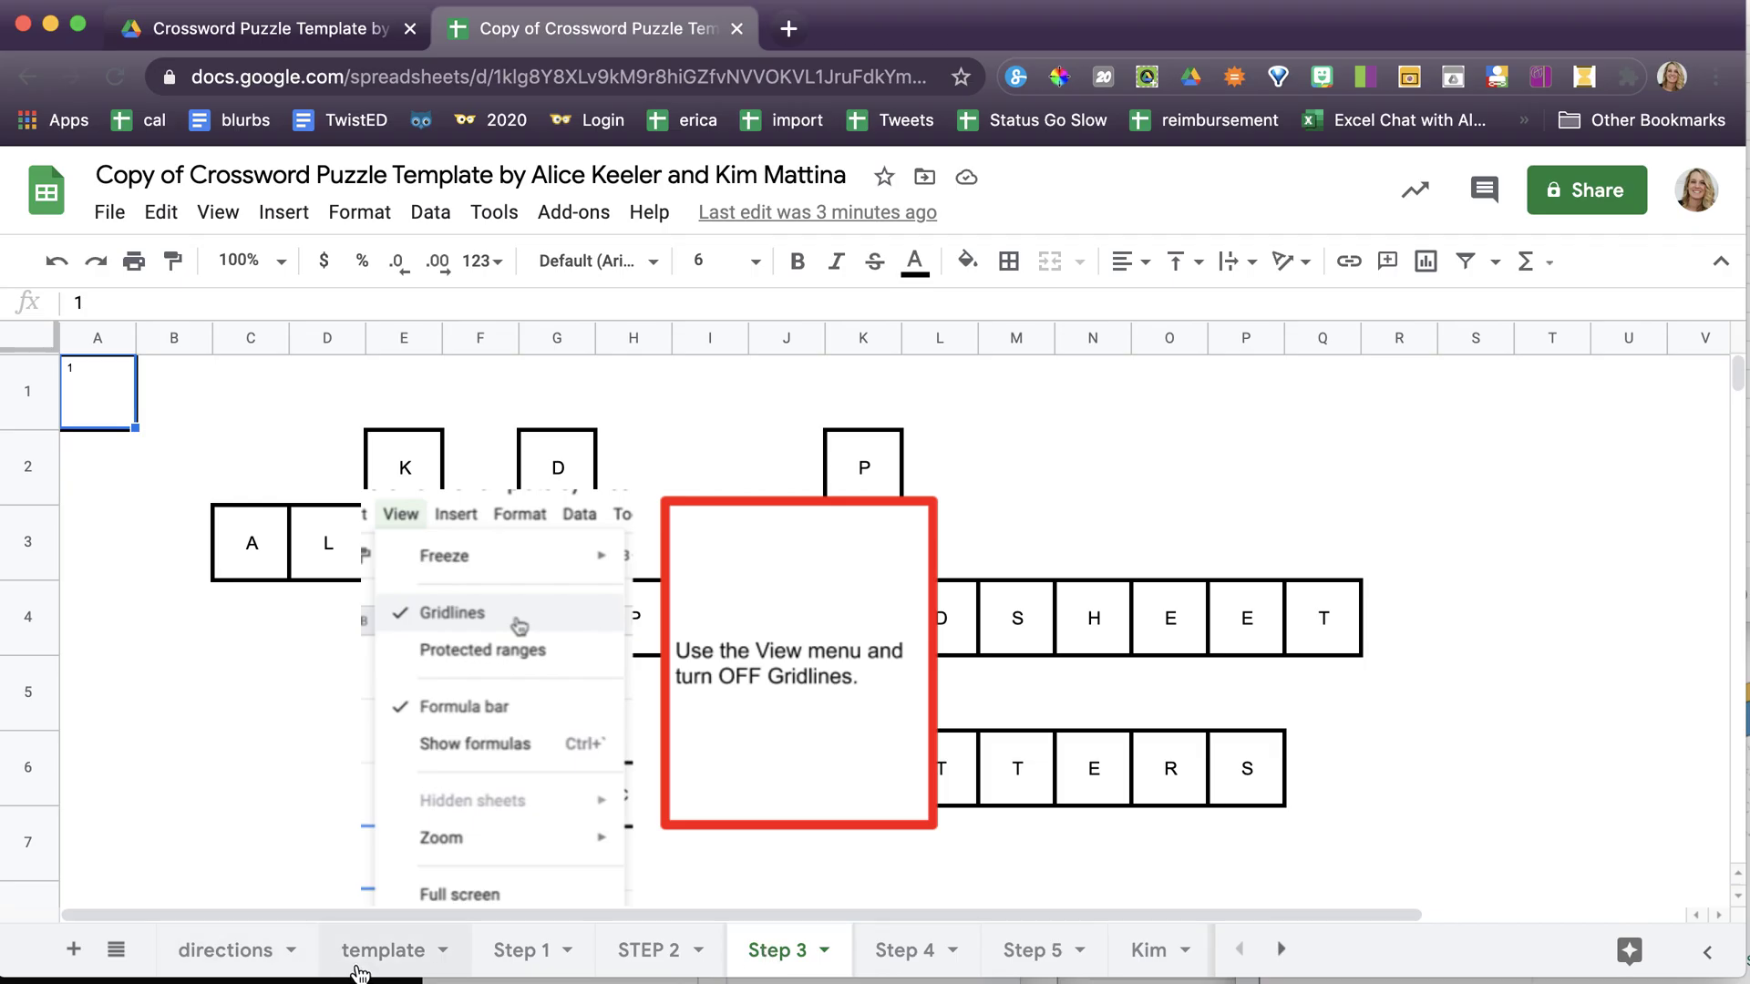
left_click(360, 968)
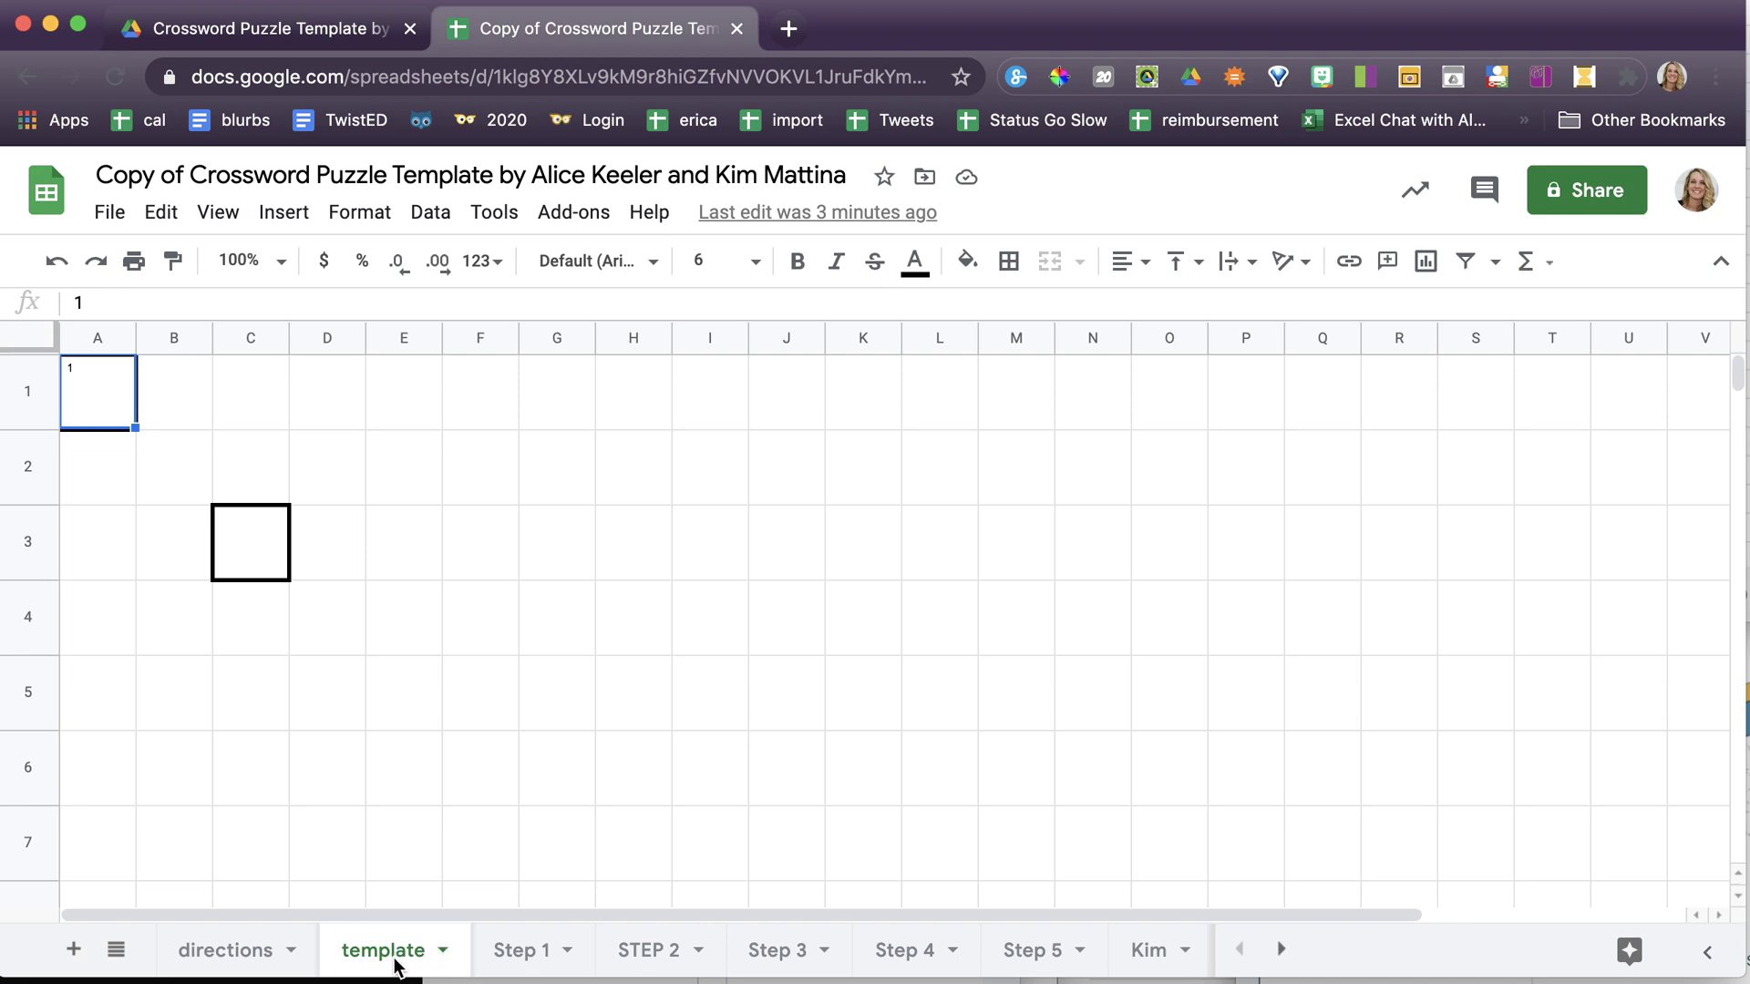
- Spell P-A-R-A-L-L-O-G-R-A-M across row 3 from C3 to M3, one letter per cell
left_click(221, 561)
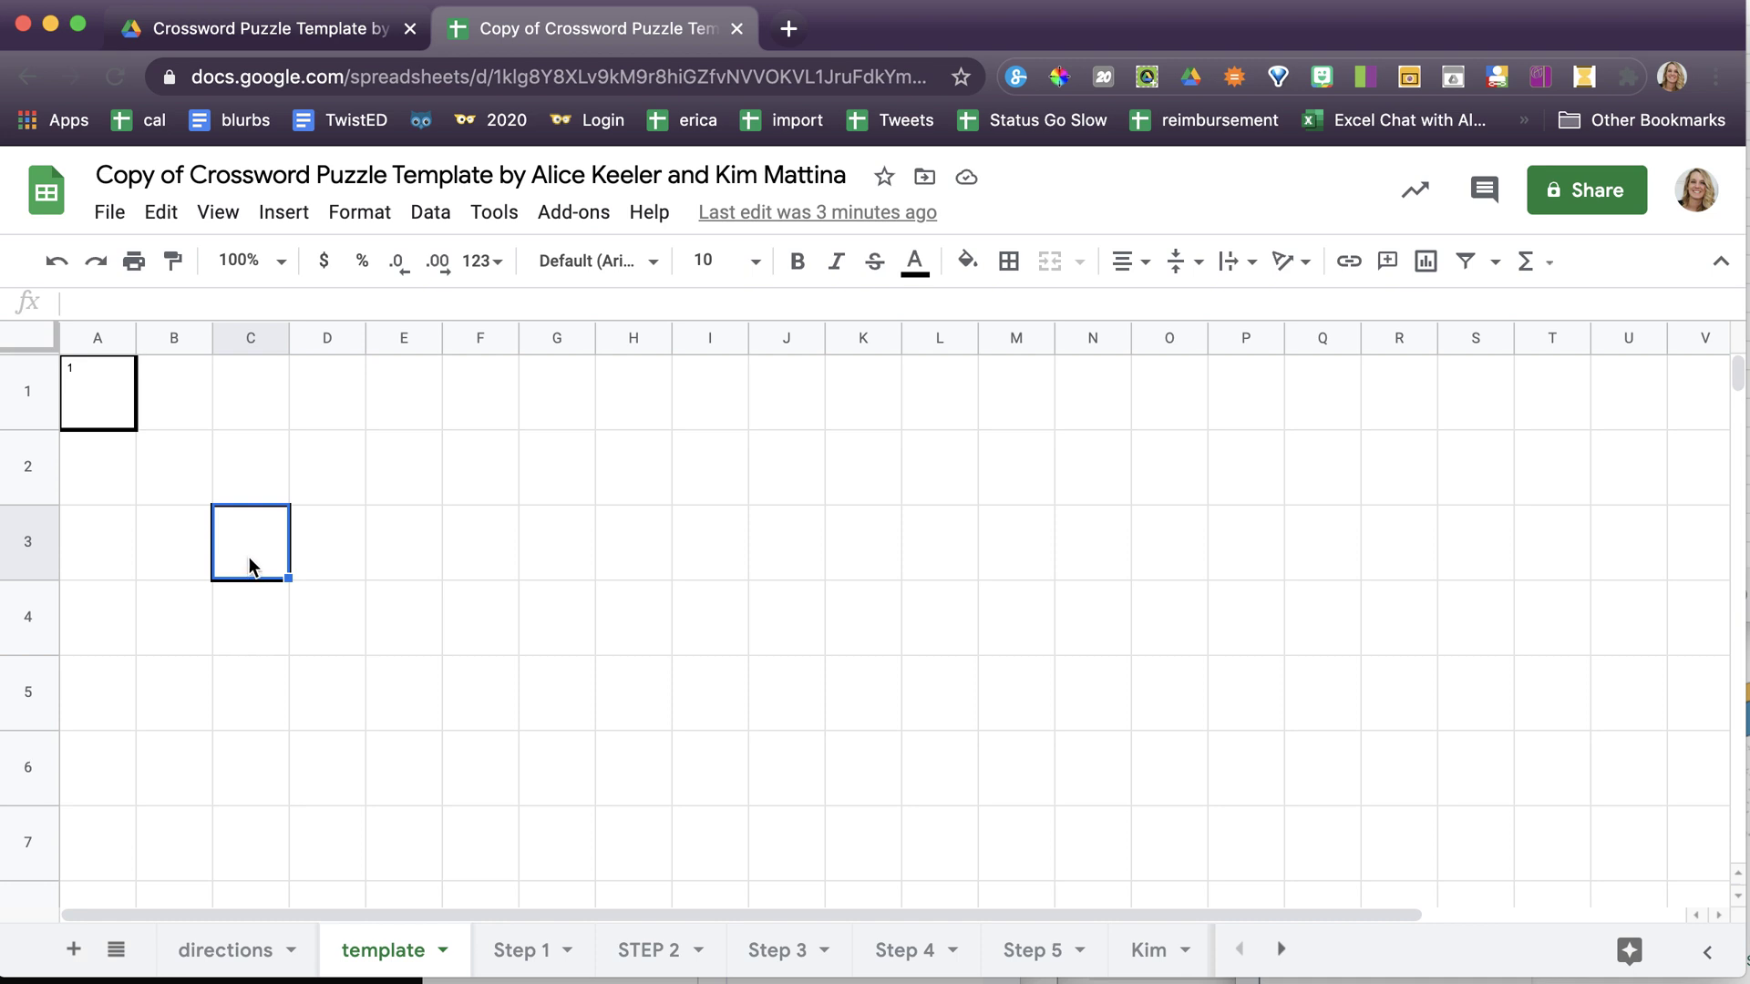
left_click(311, 600)
left_click(266, 557)
type("Par")
key("BackSpace")
key("Tab")
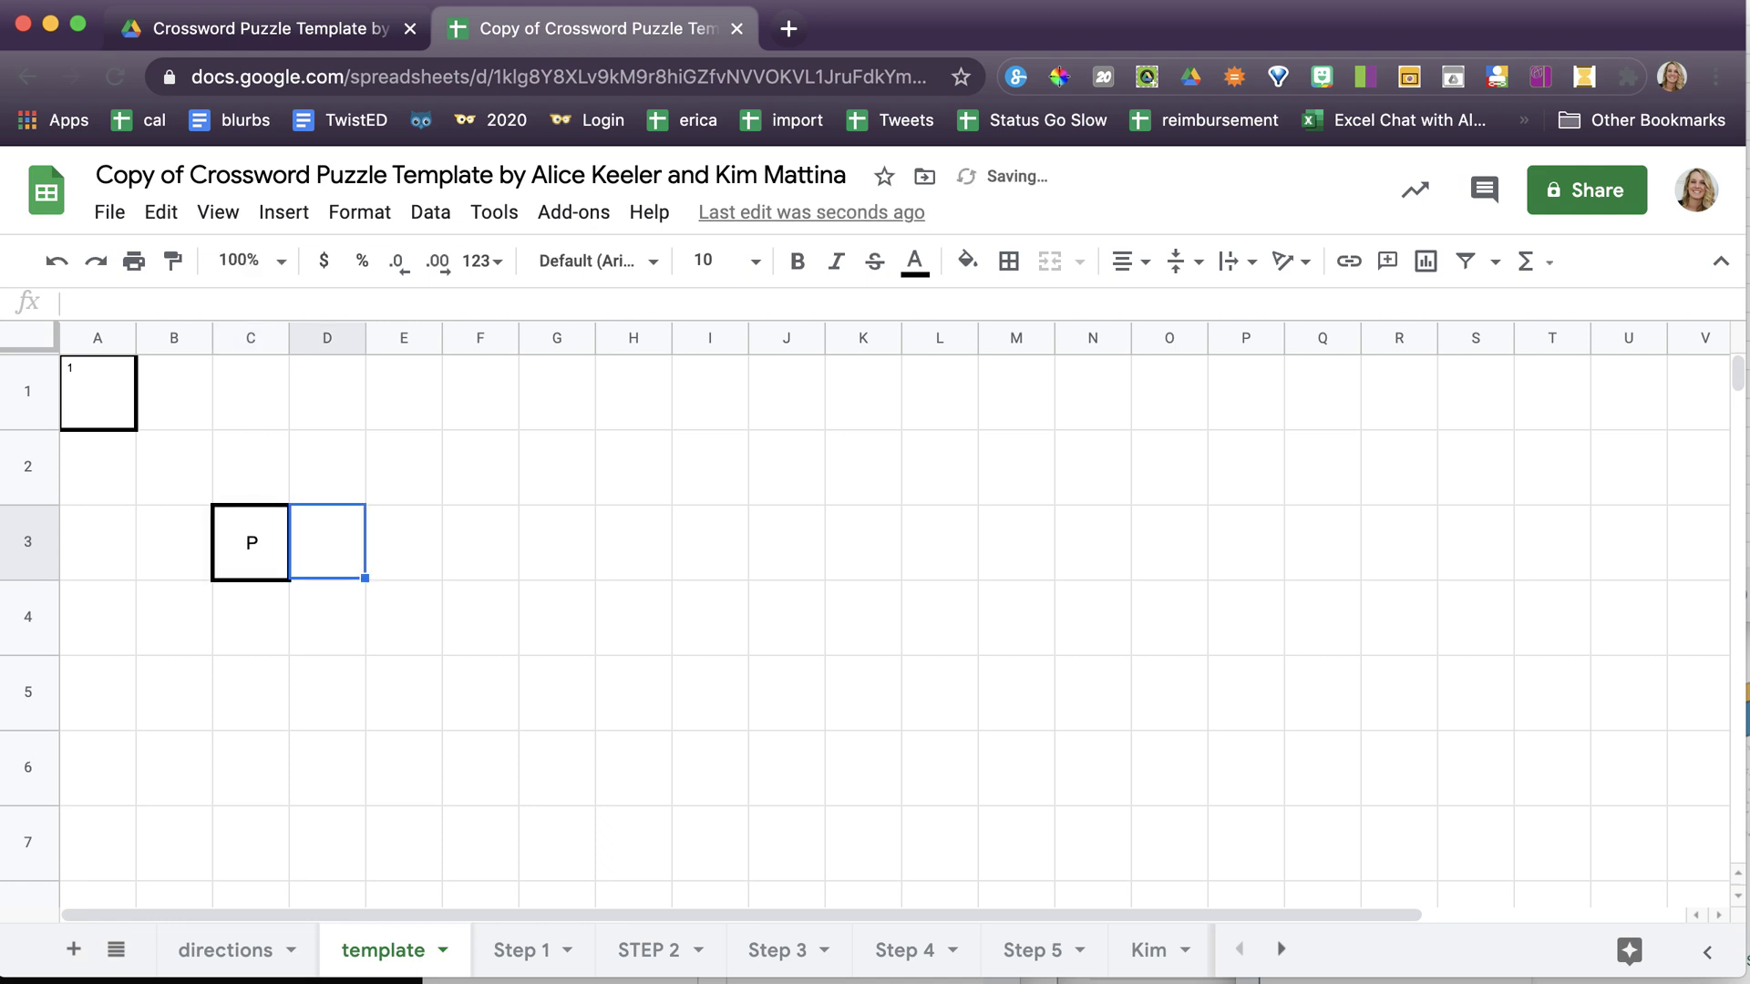
type("A")
key("Tab")
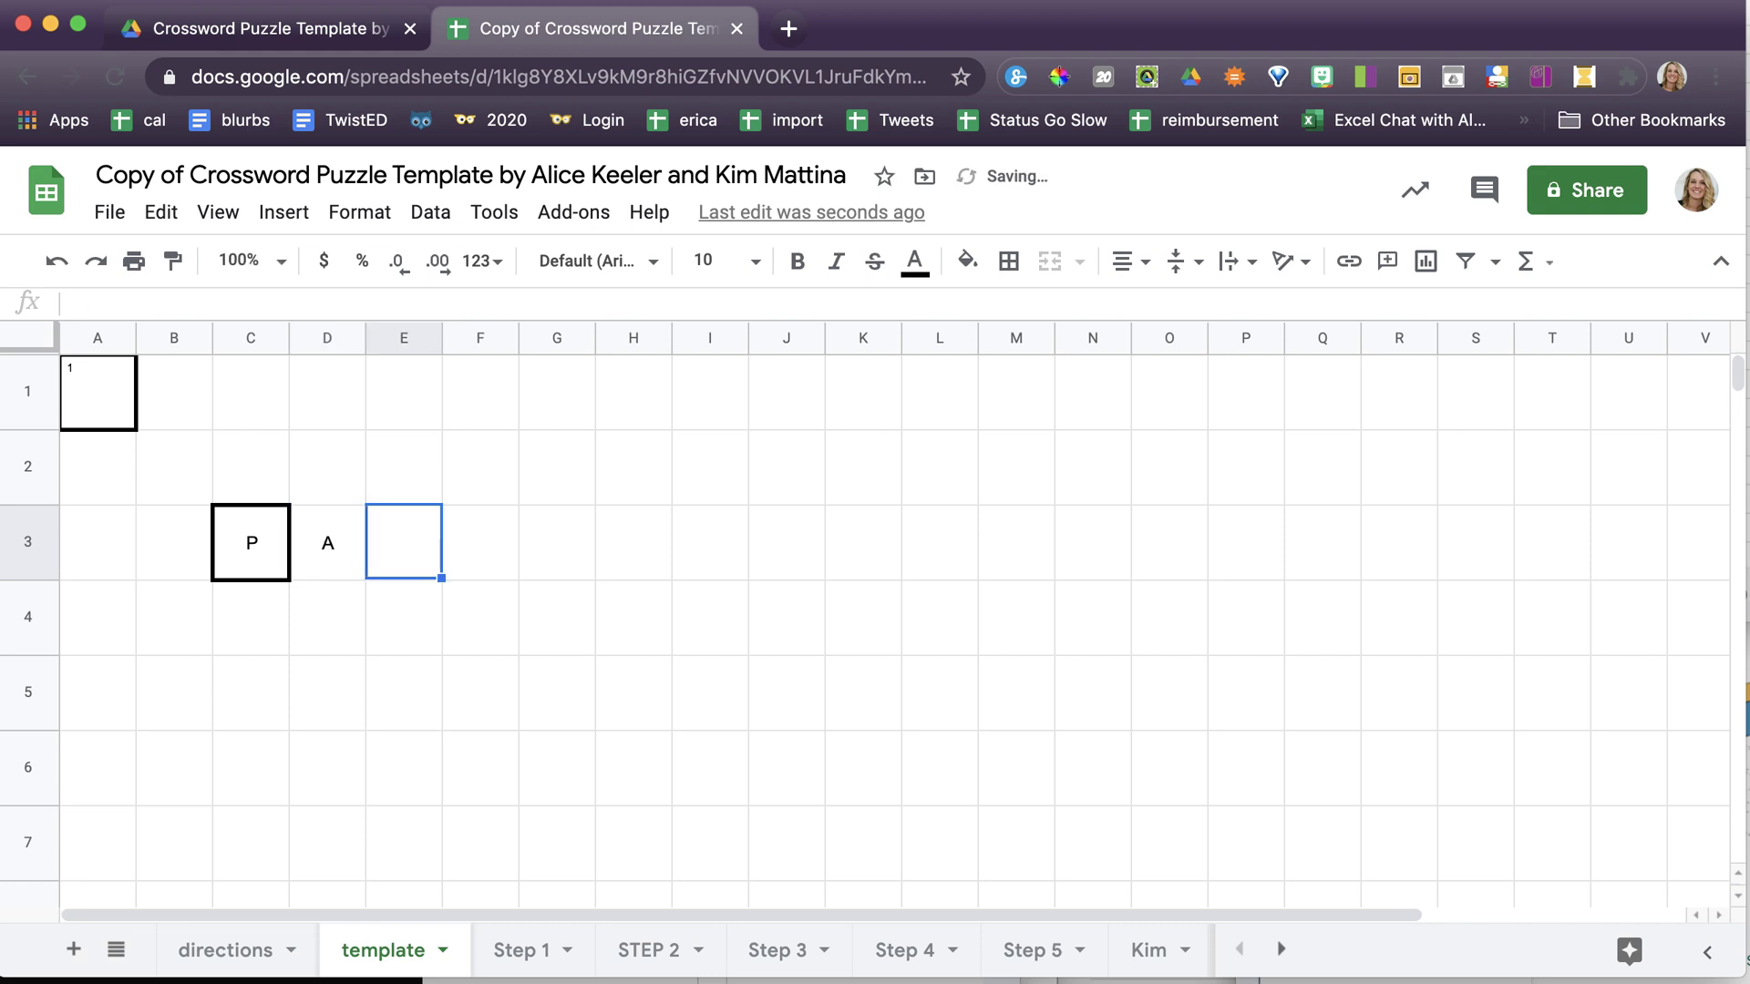
type("R")
key("Tab")
type("A")
key("Tab")
type("L")
key("Tab")
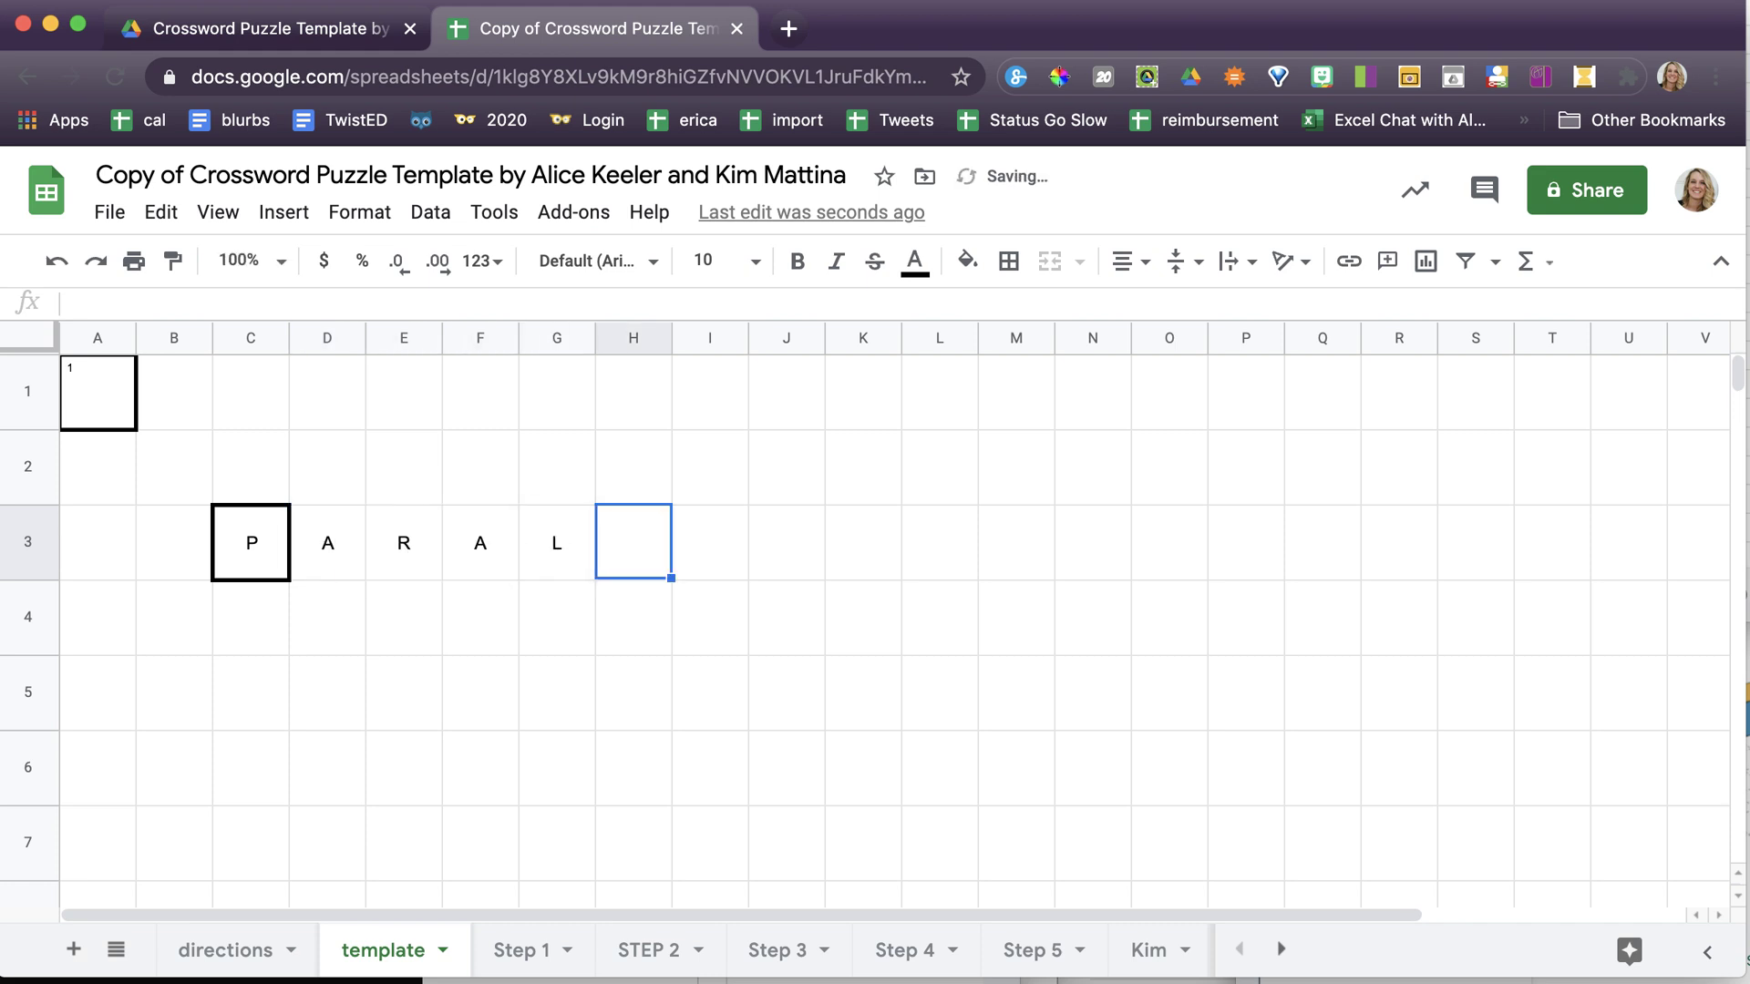
type("L")
key("Tab")
type("O")
key("Tab")
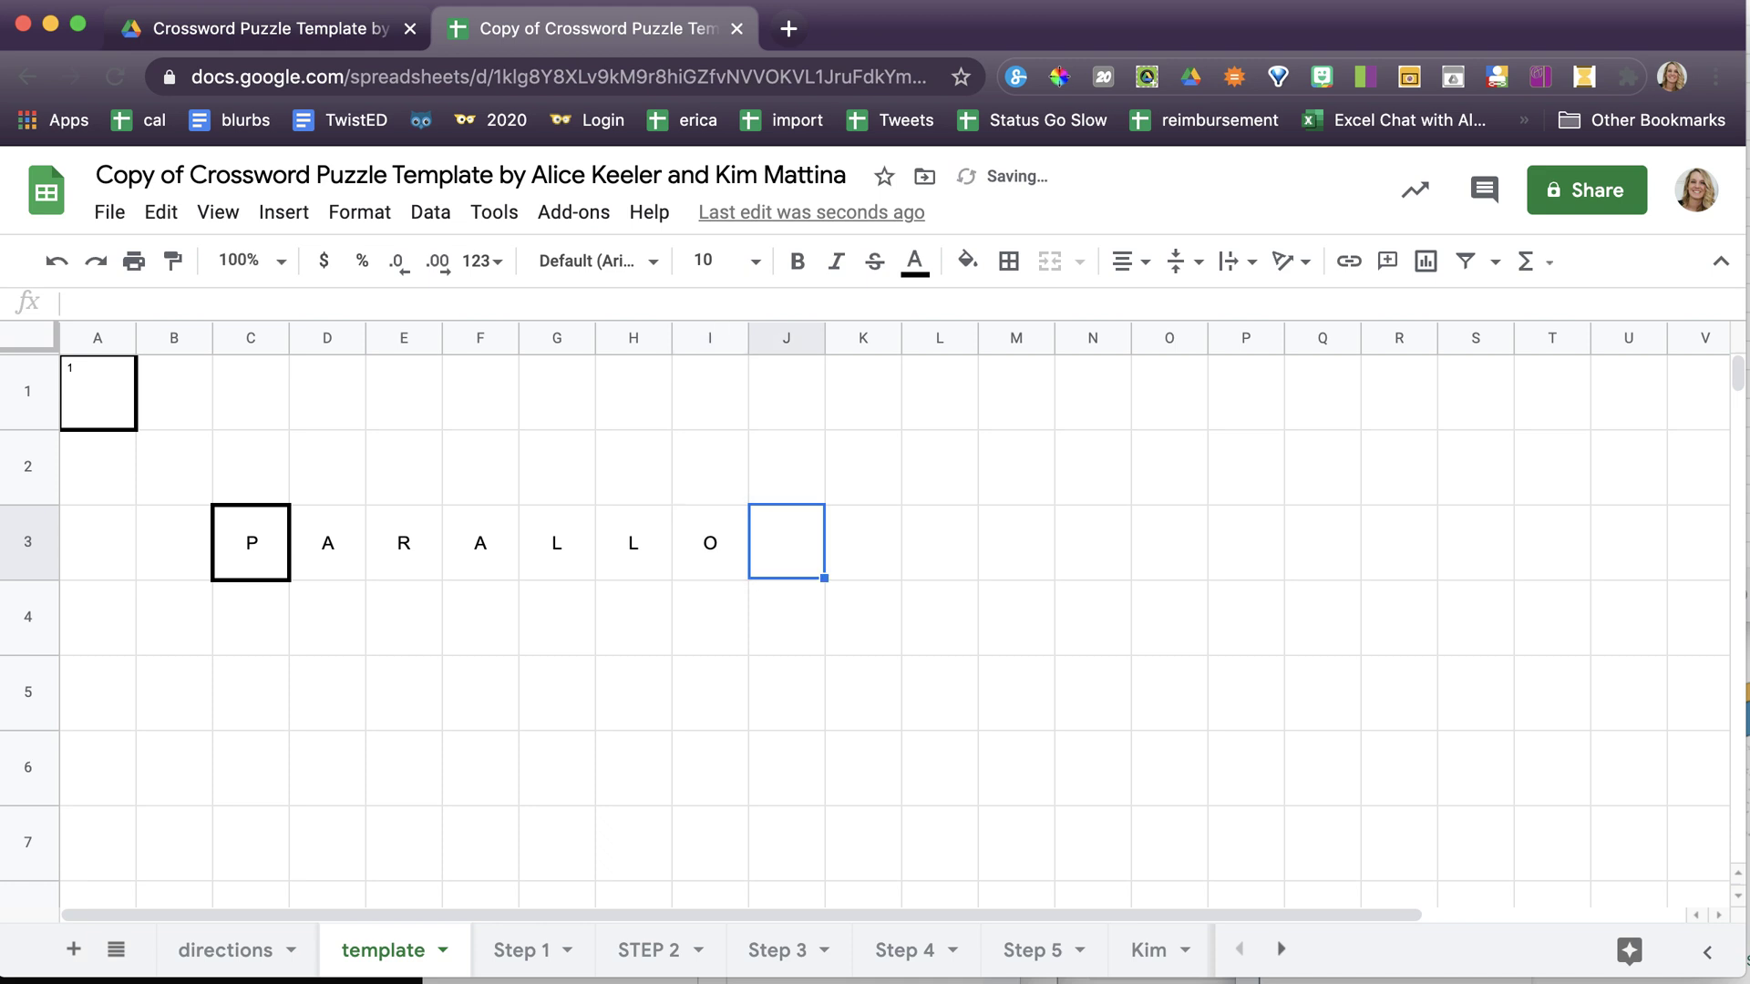
type("G")
key("Tab")
type("R")
key("Tab")
type("A\tM")
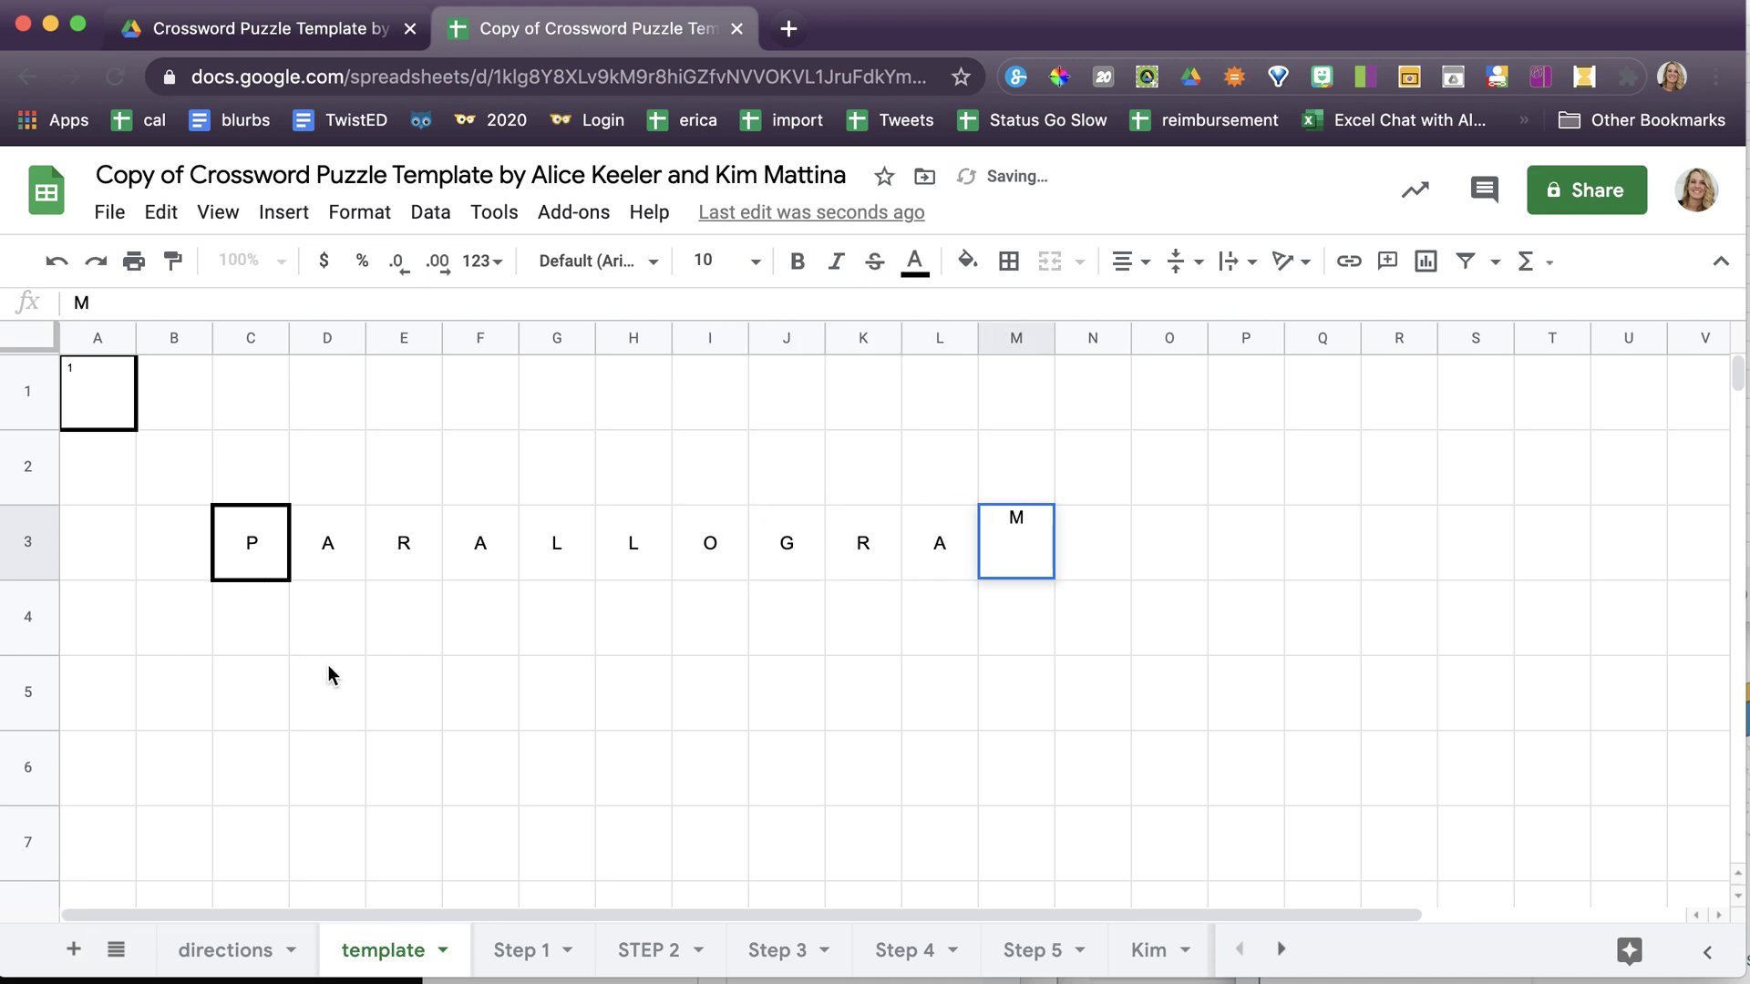
left_click(328, 675)
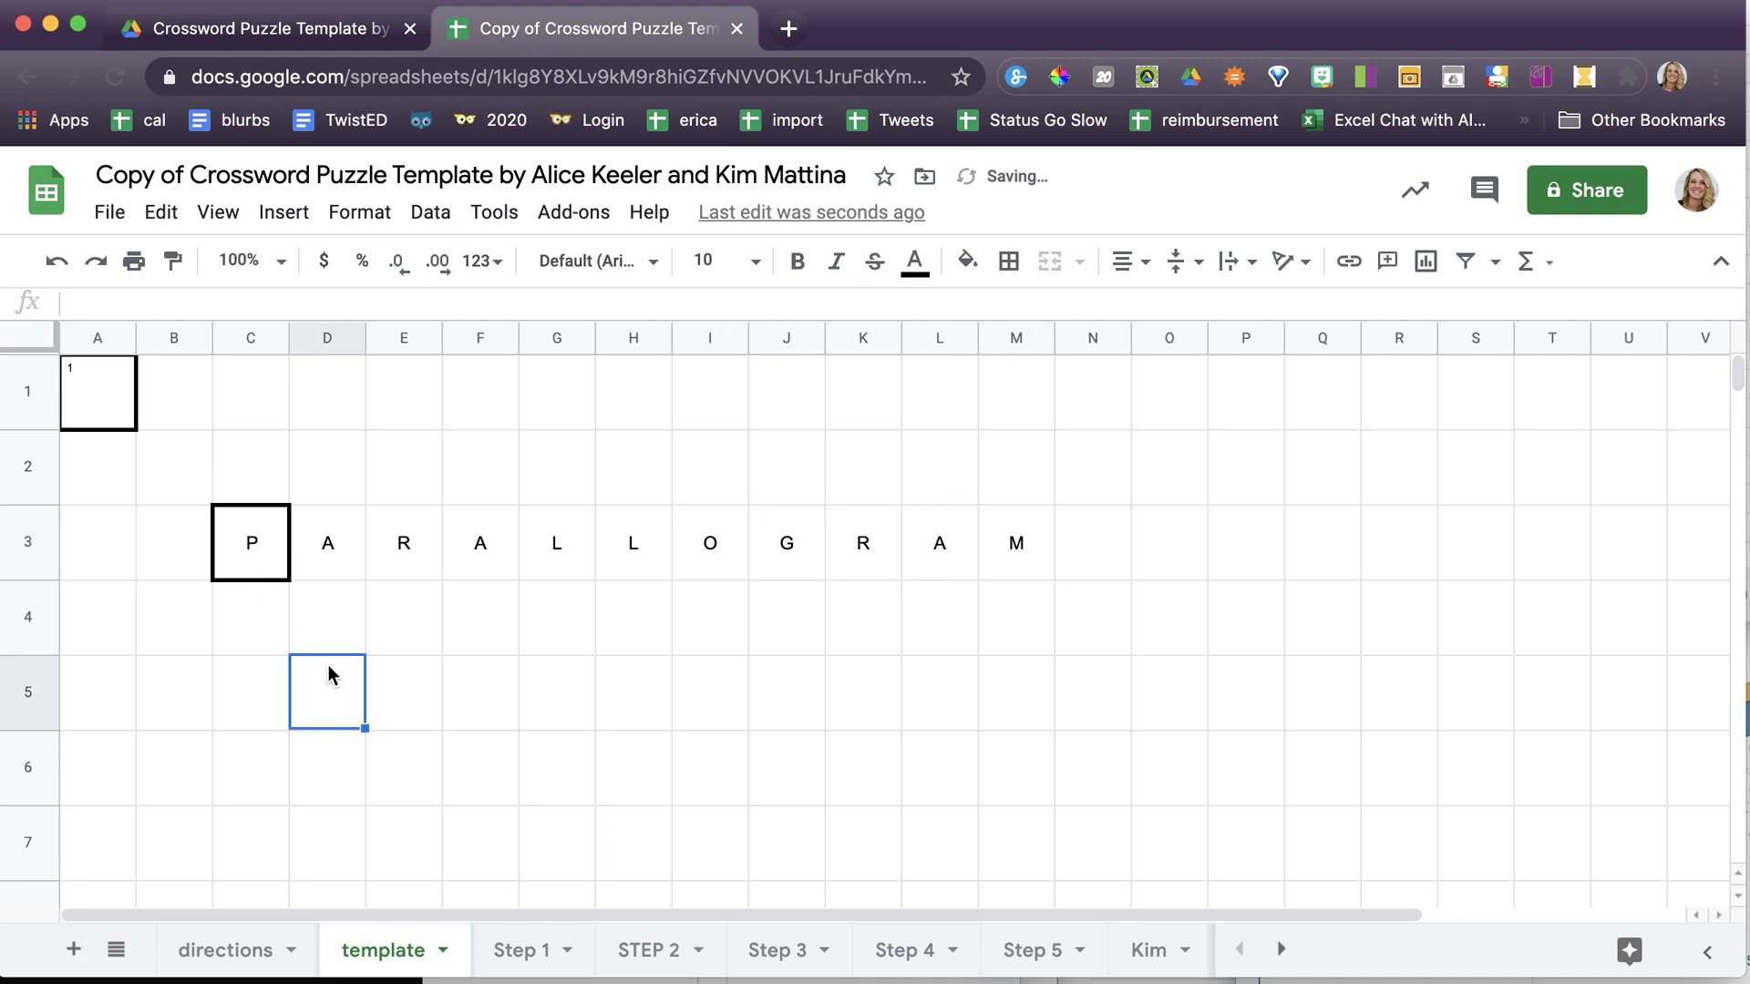
- Complete LINEAR down column G by entering I, N, E, A, R in G4:G8
left_click(578, 607)
type("I")
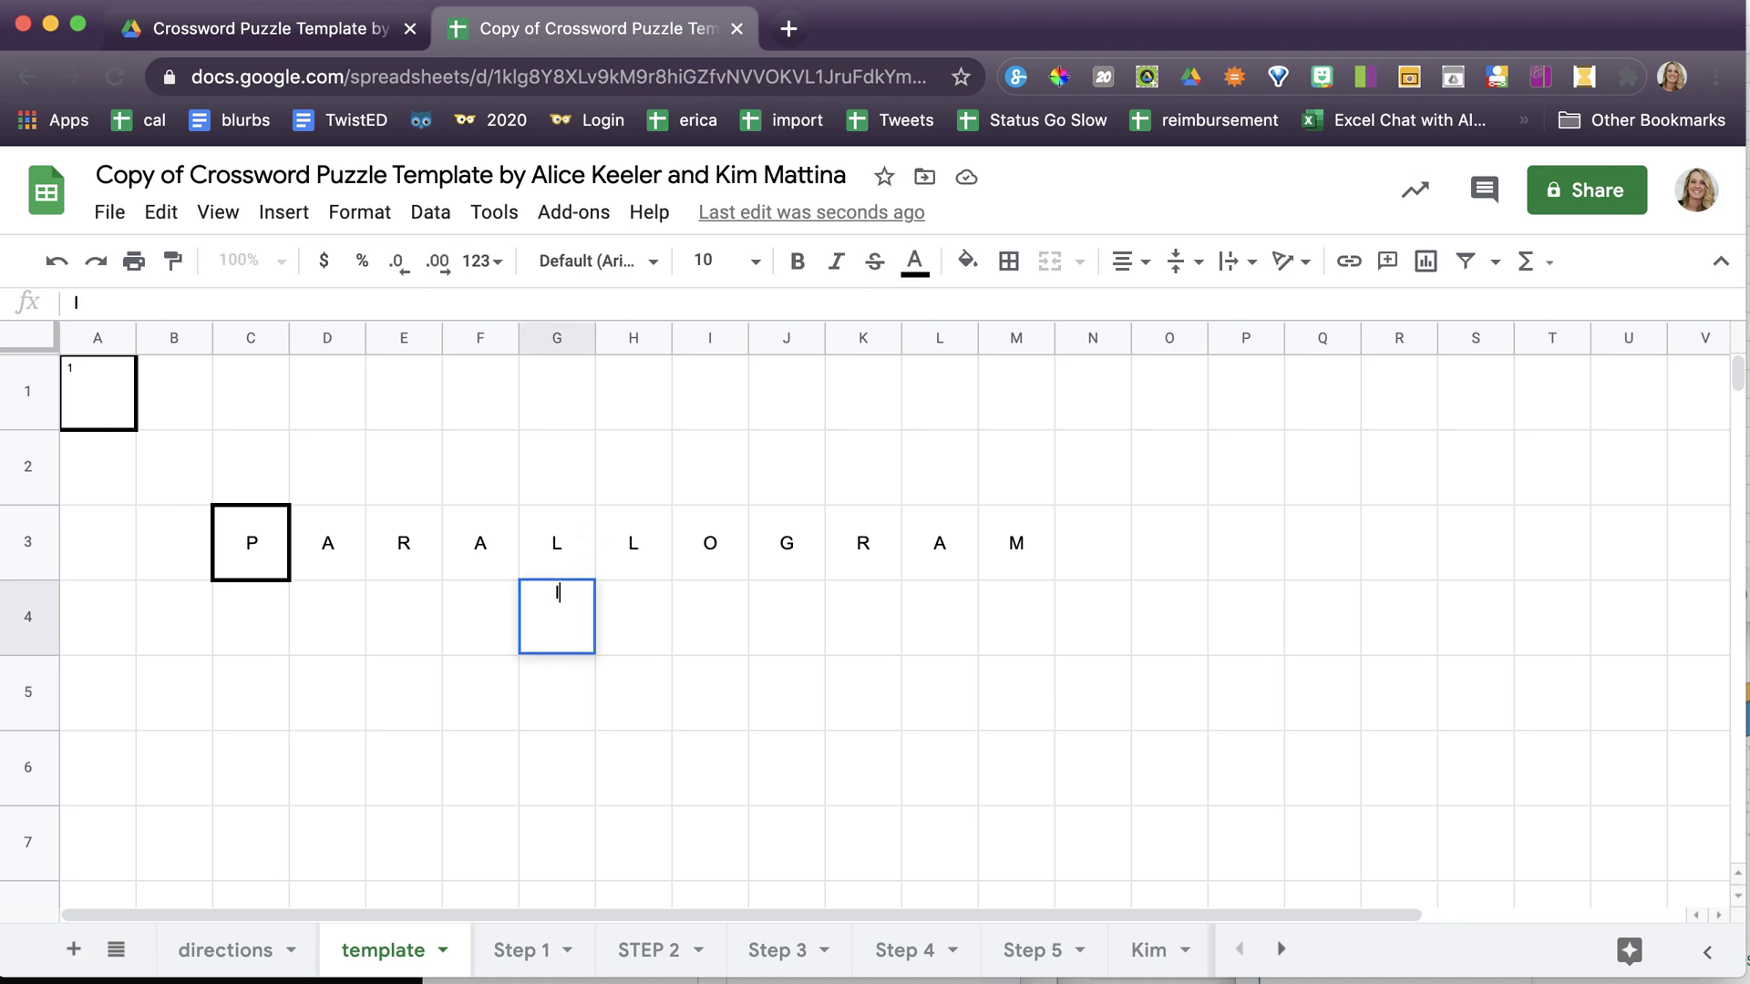
key("Return")
type("N")
key("Return")
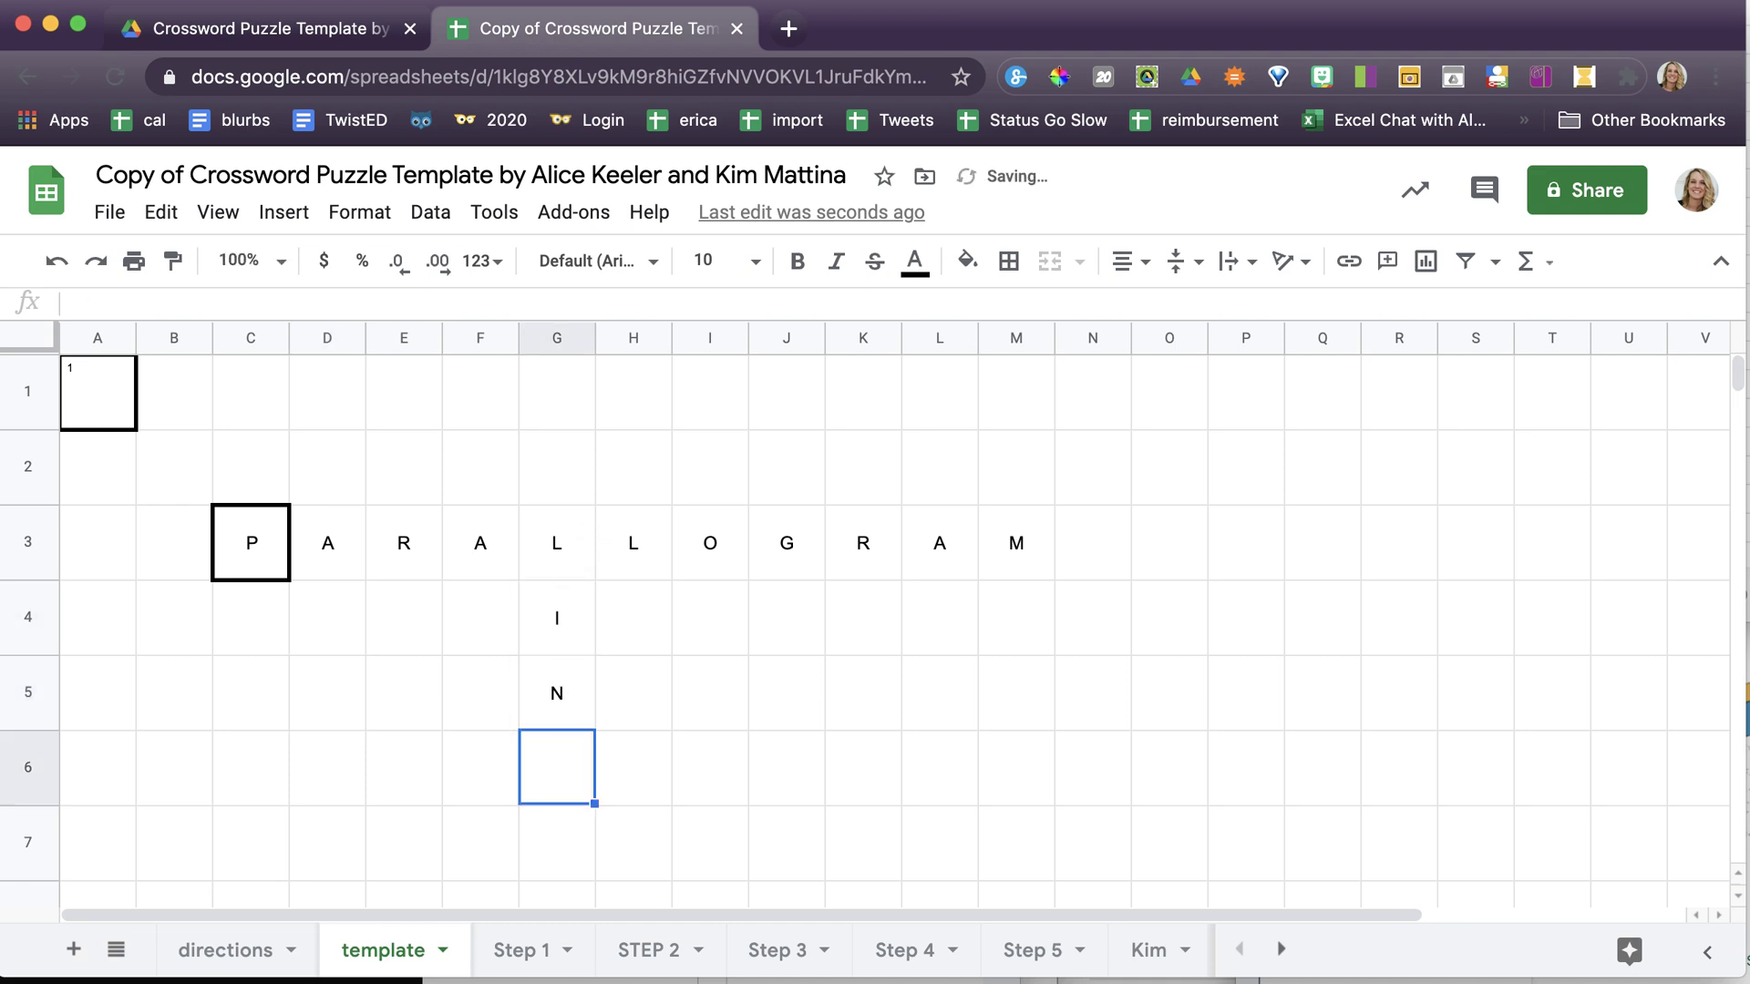
type("E")
key("Return")
type("A")
key("Return")
type("R")
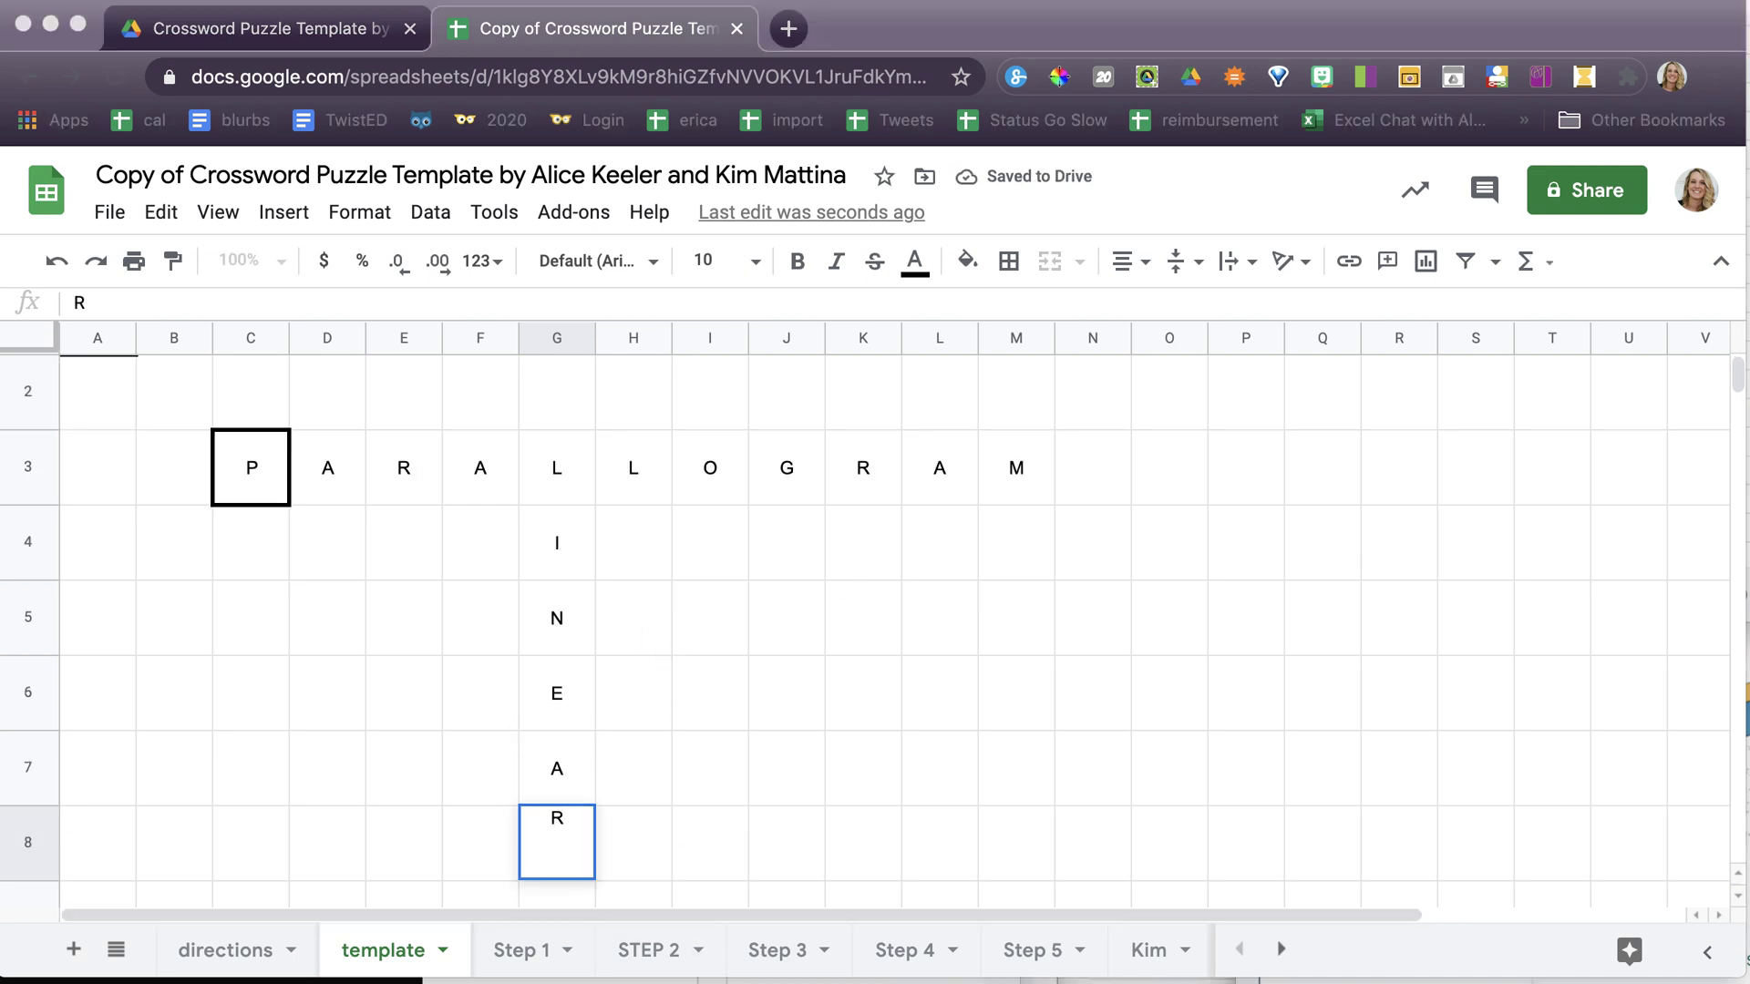
scroll(720, 711, "up", 1)
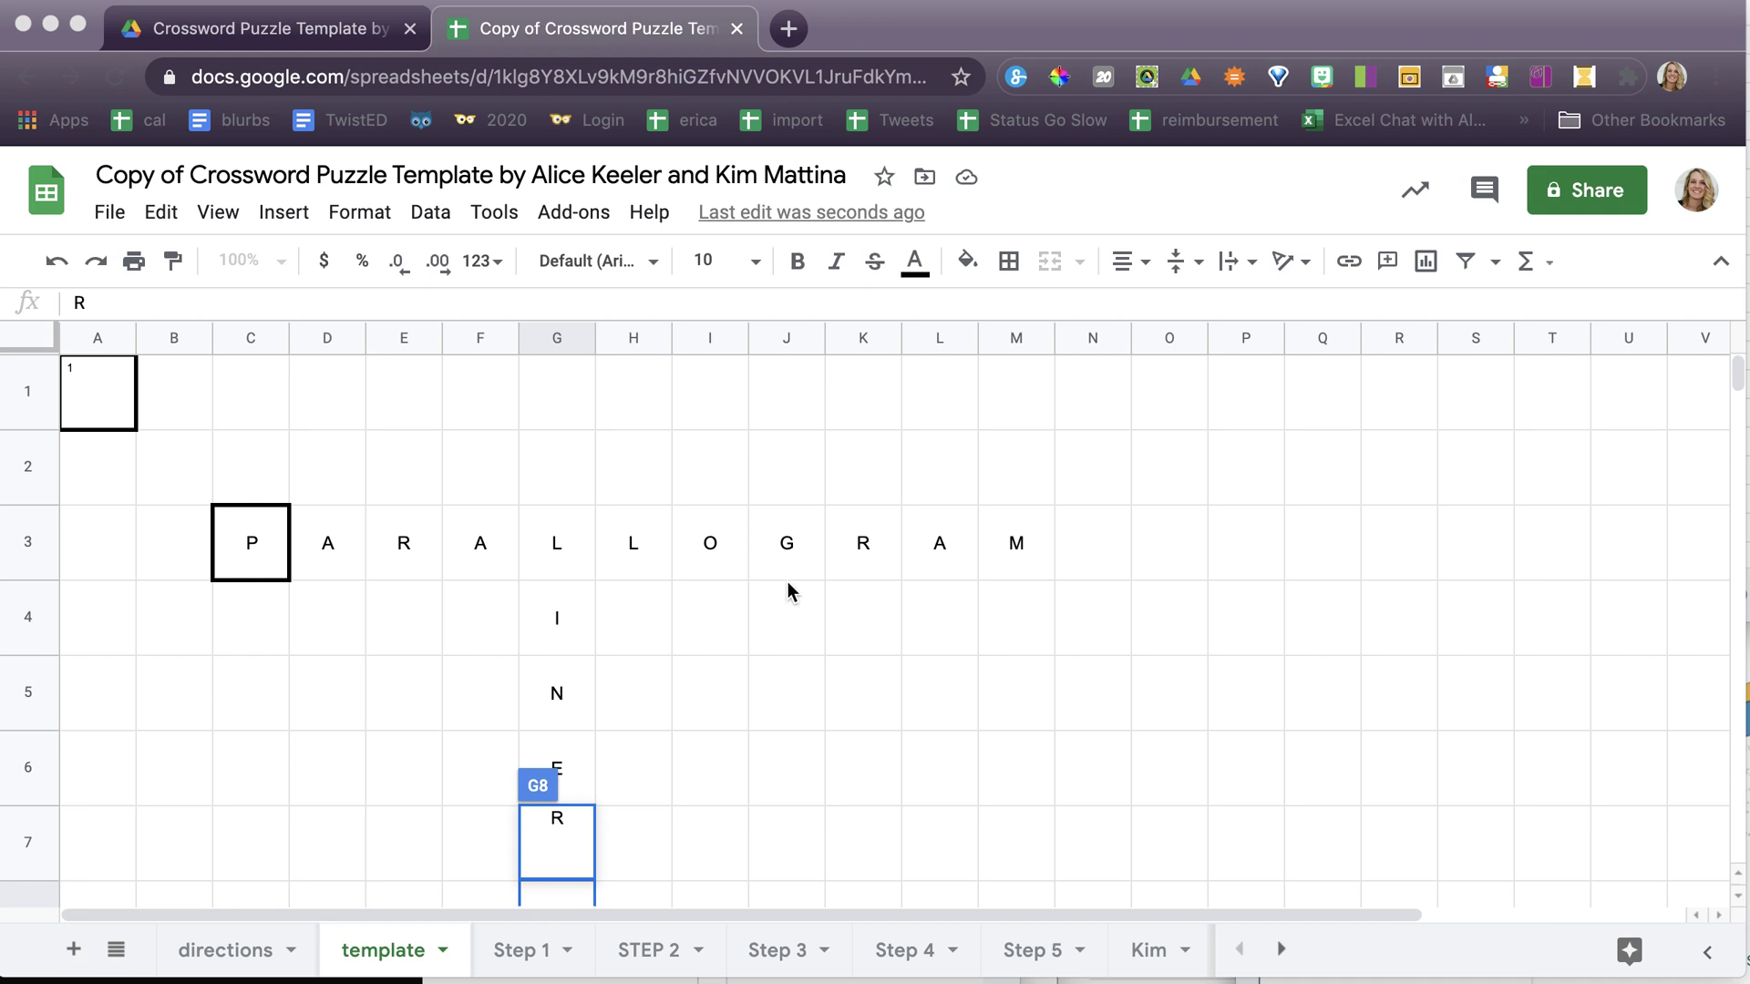
- Complete ORIGIN down column I by entering R, I, G, I, N in I4:I8
left_click(702, 619)
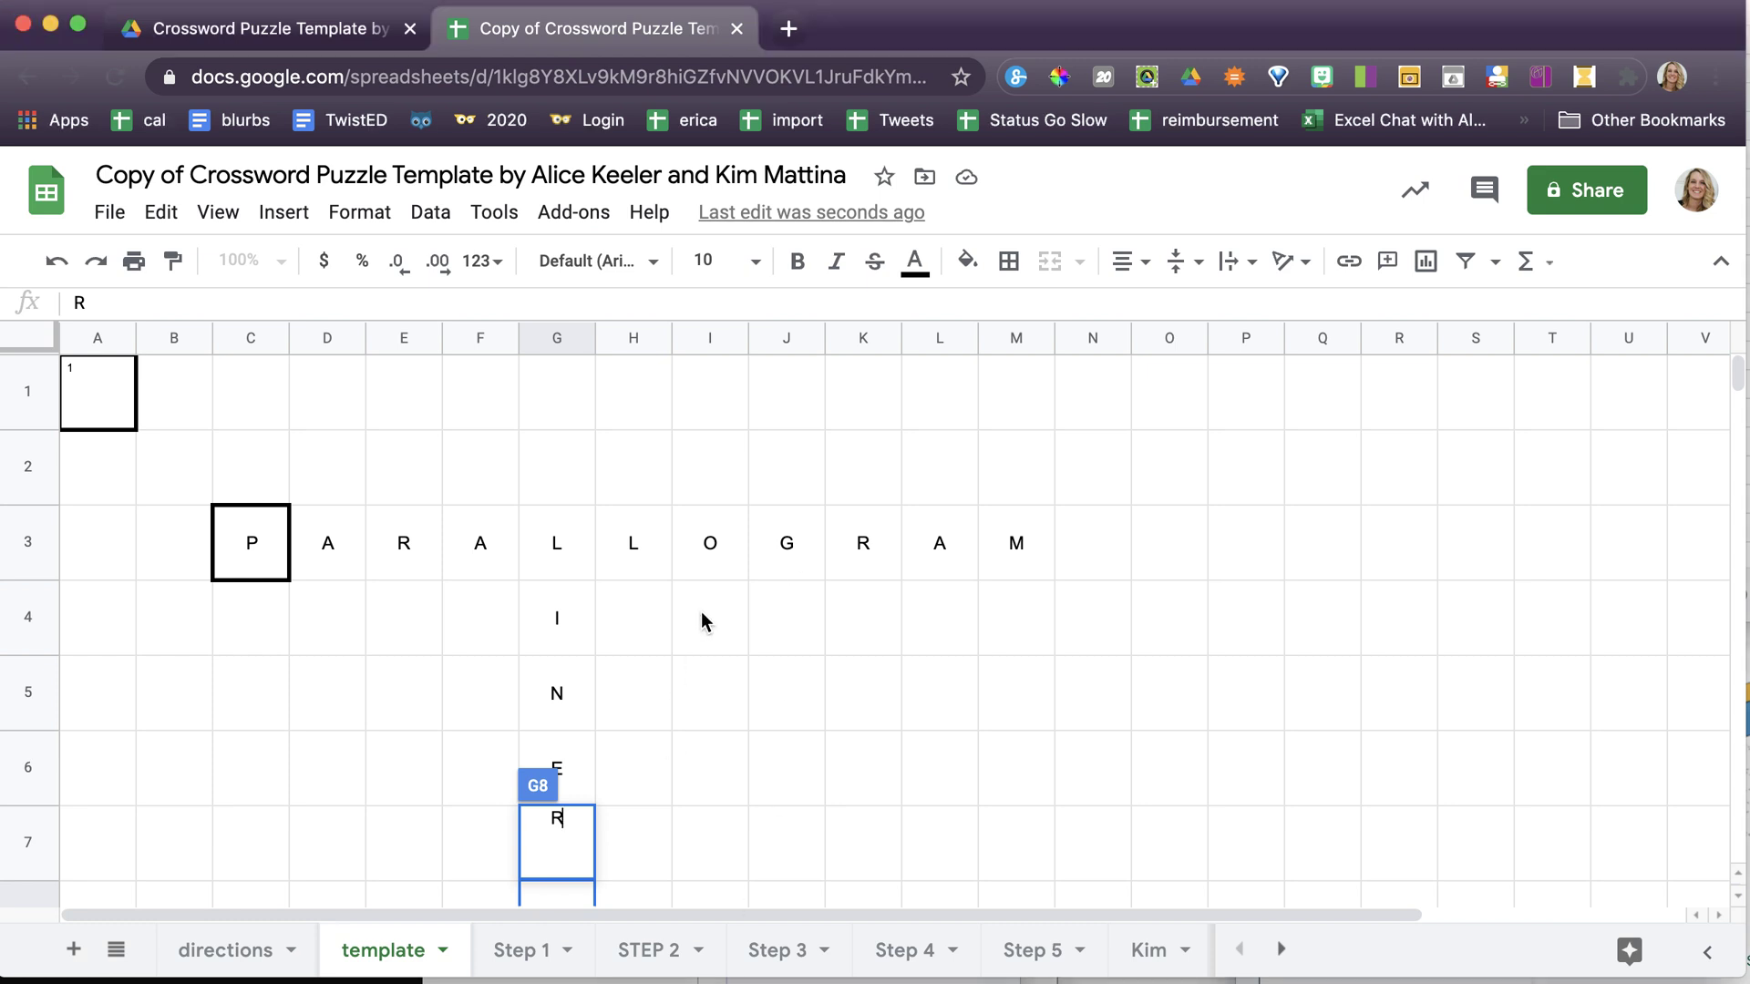
type("R")
key("Return")
type("I")
key("Return")
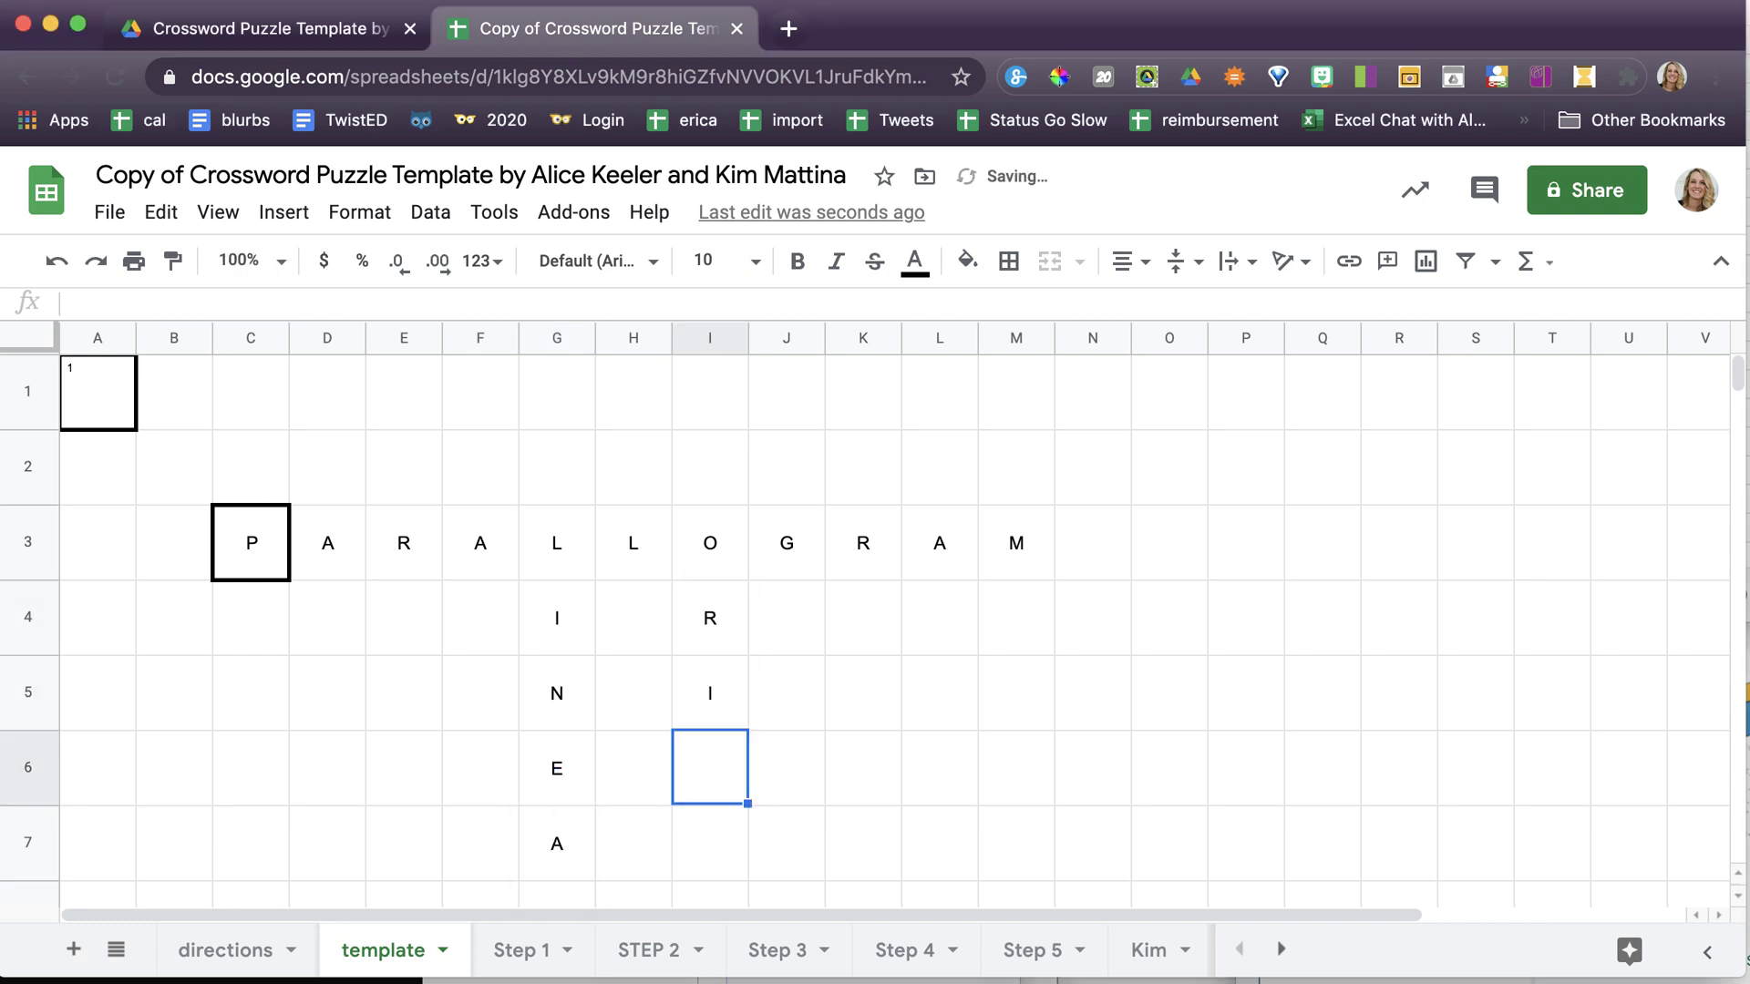
type("G")
key("Return")
type("I")
key("Return")
type("N")
left_click(938, 600)
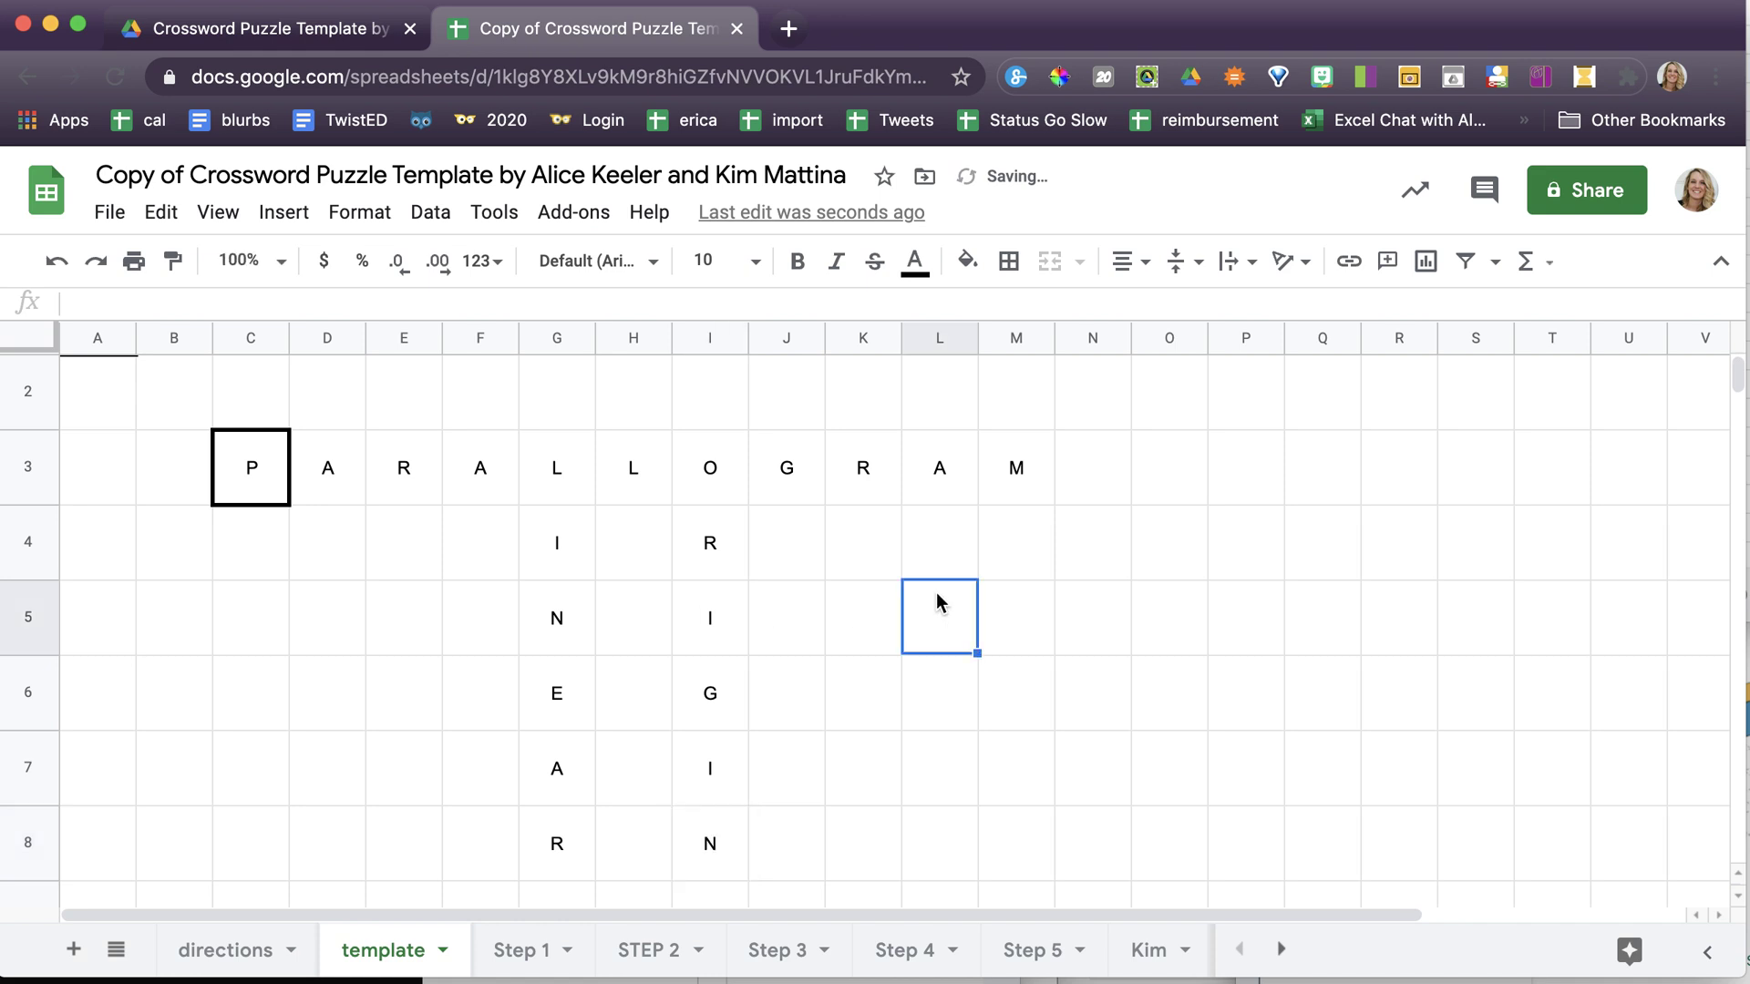
scroll(897, 702, "up", 1)
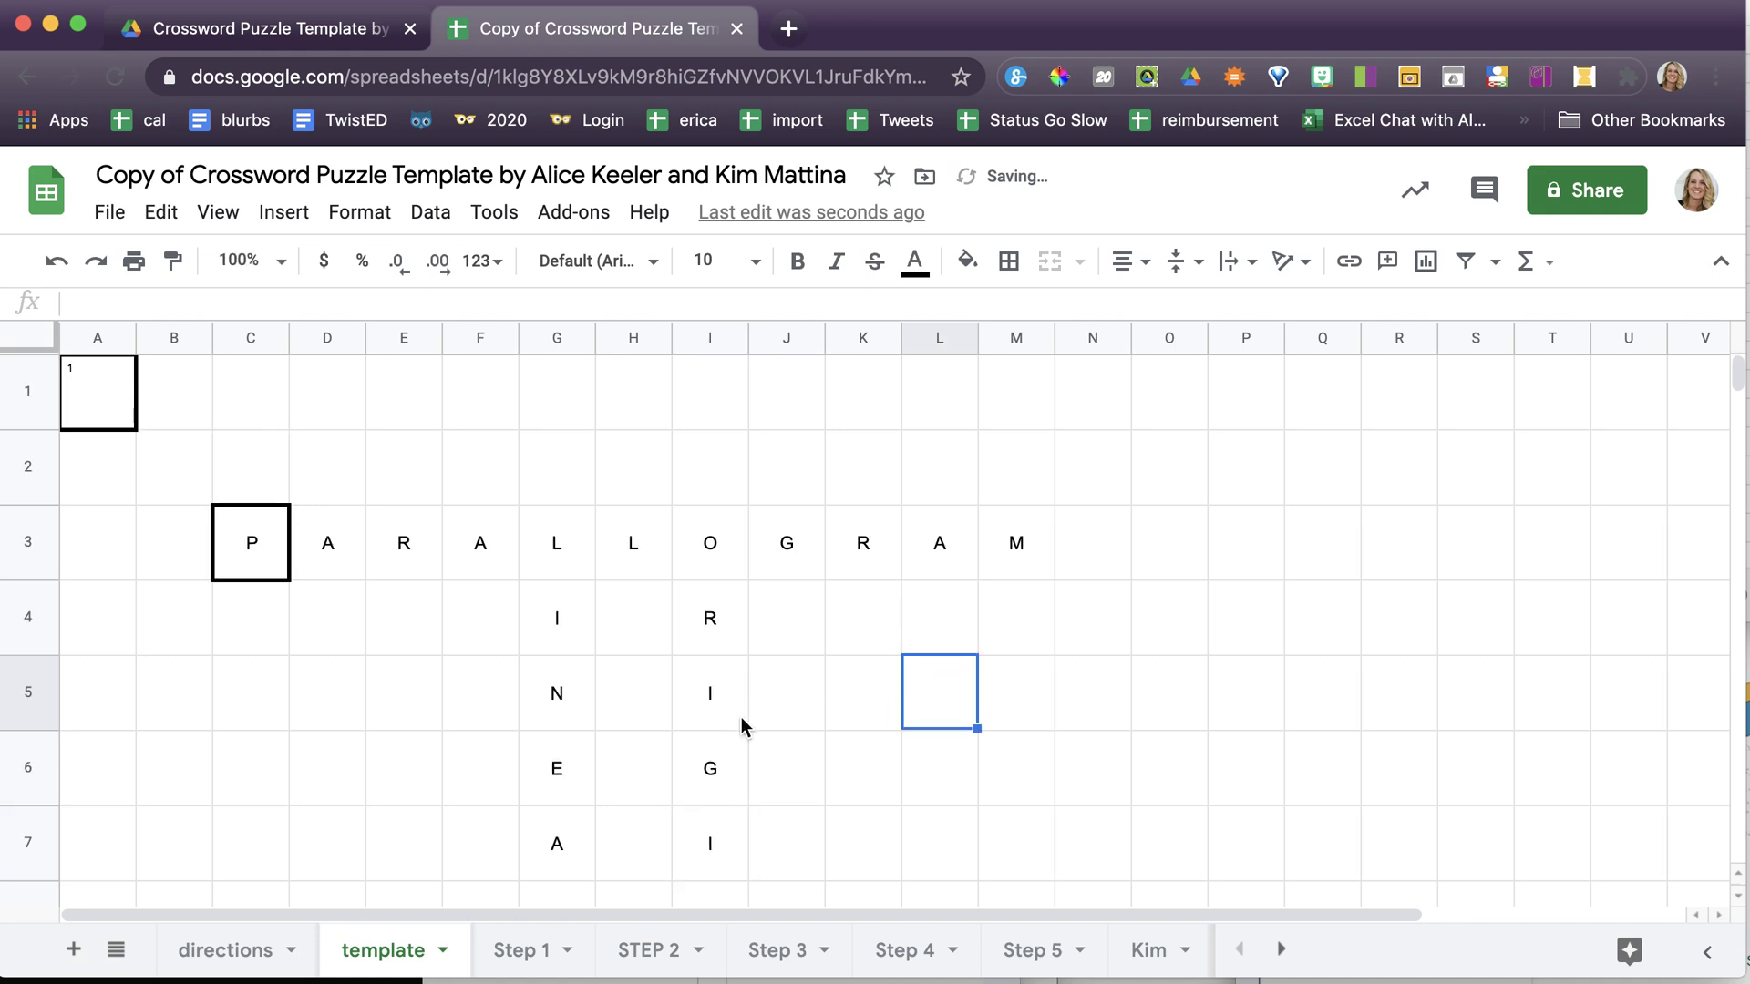
scroll(741, 727, "down", 2)
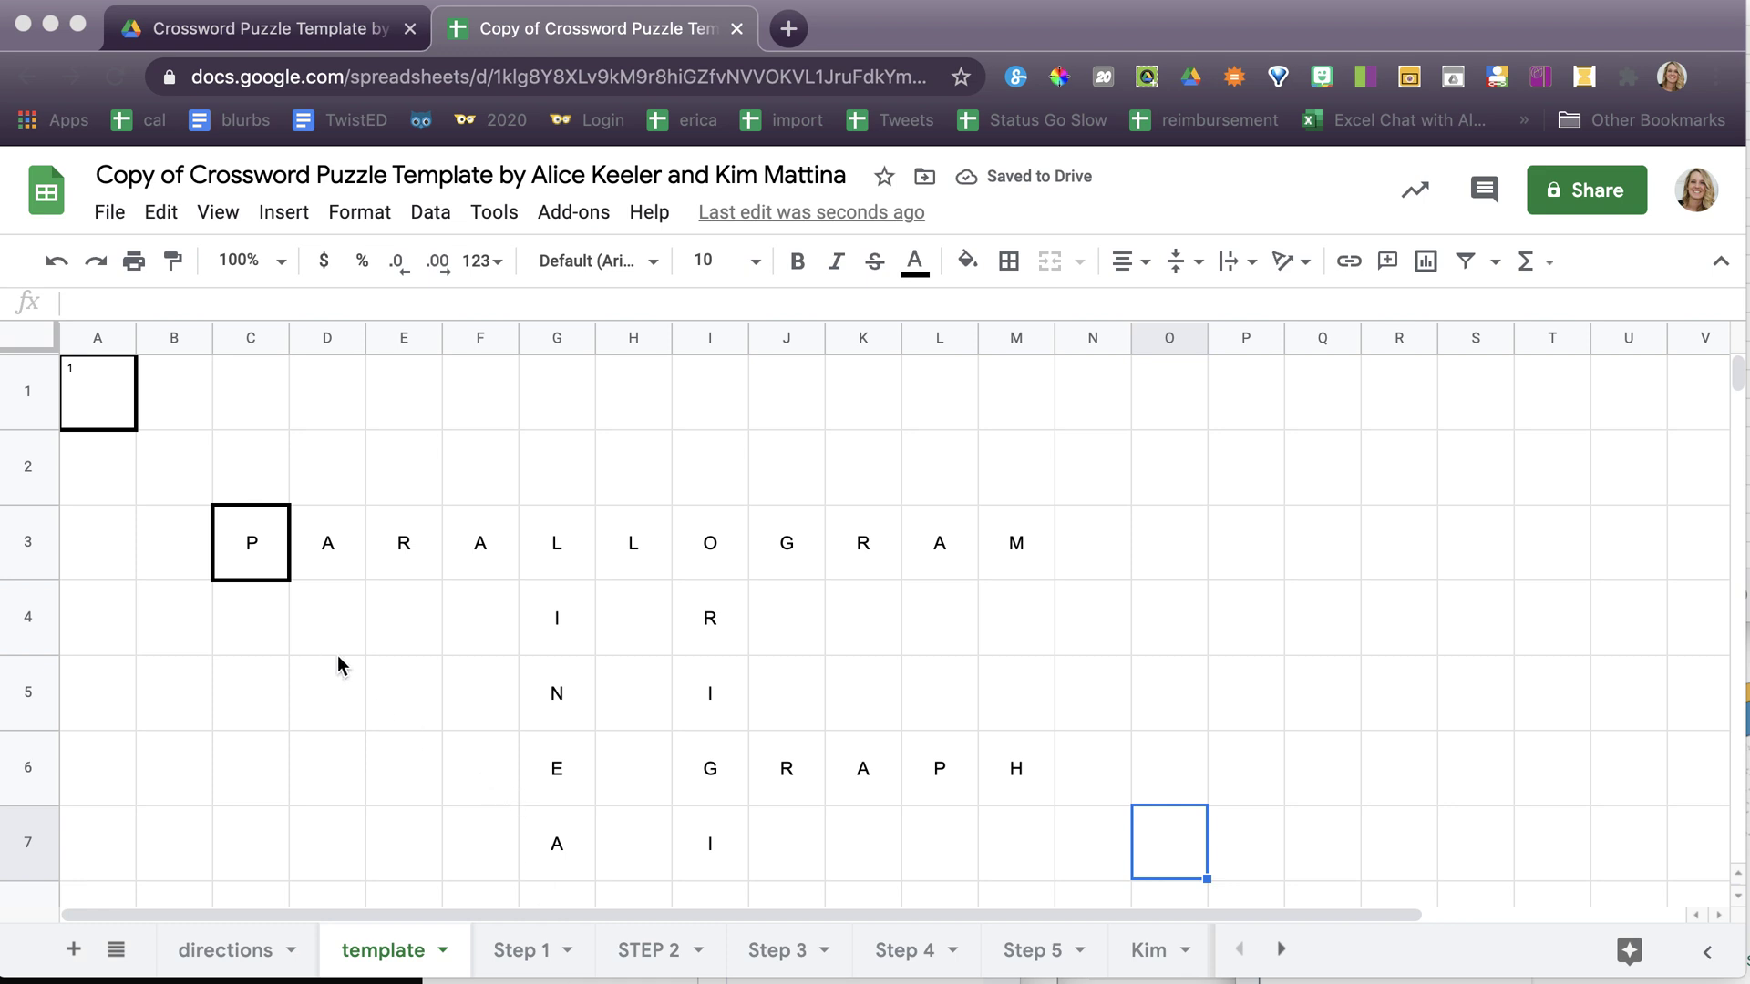
left_click(264, 551)
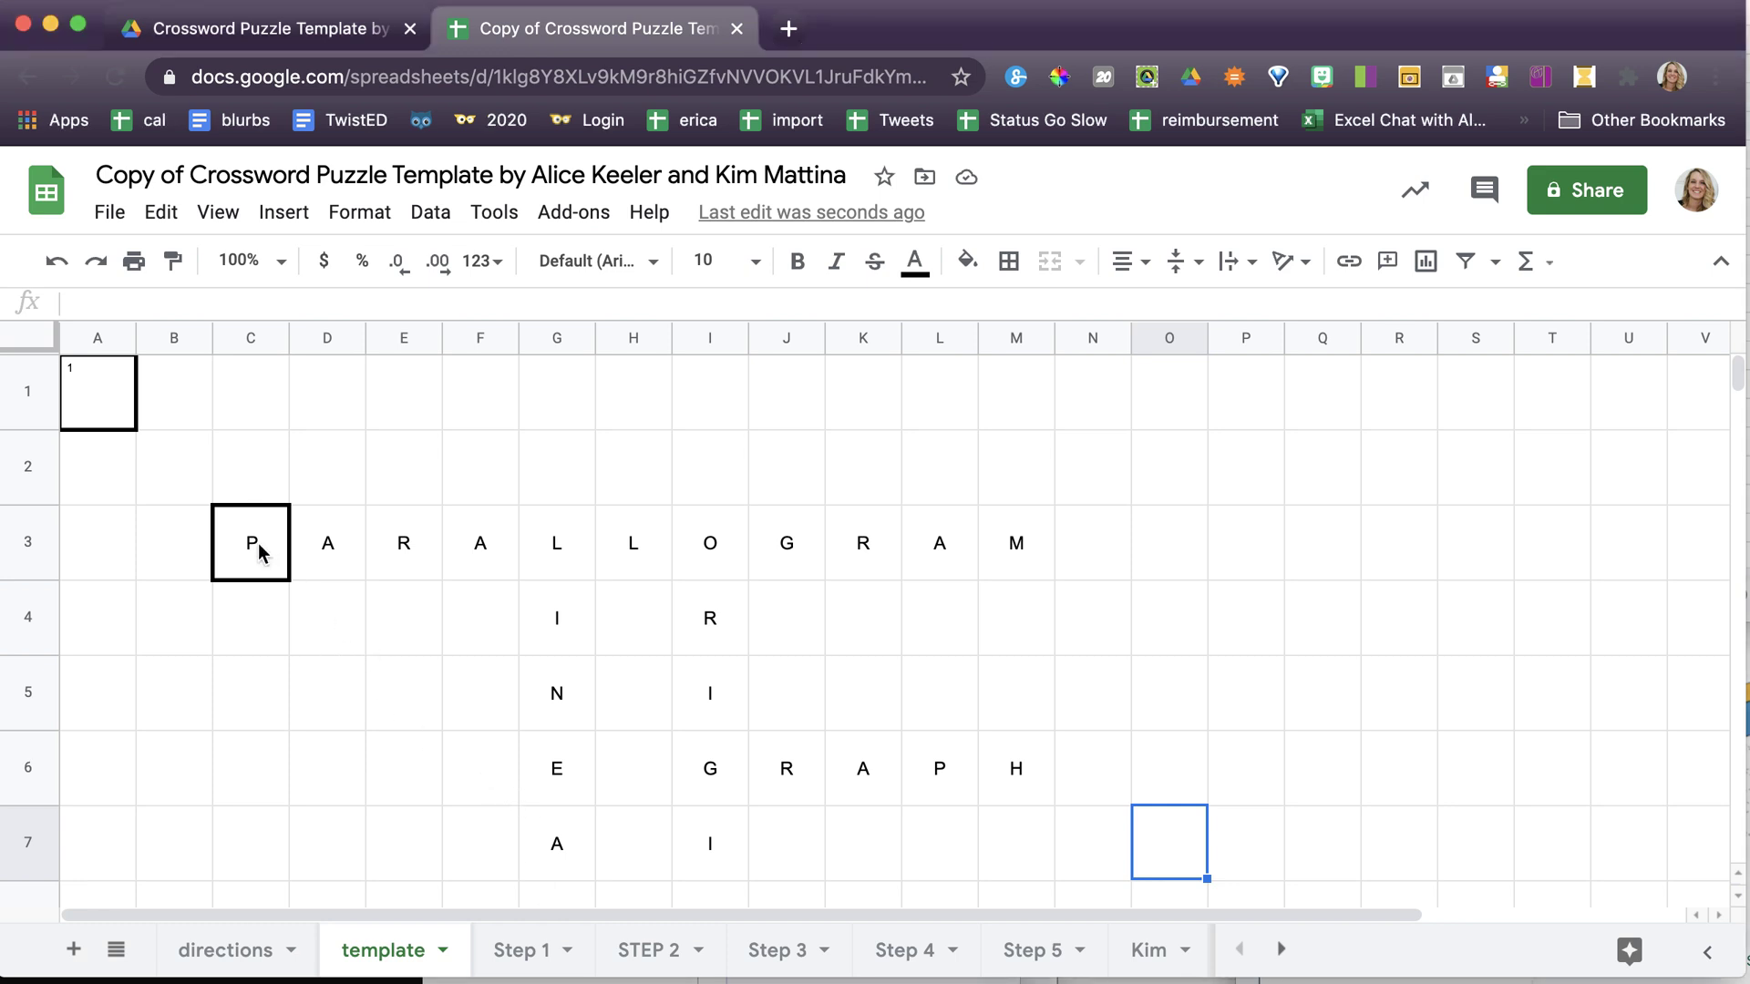
- Copy C3's thick box borders onto D3:M3 for the rest of PARALLOGRAM
left_click(260, 550)
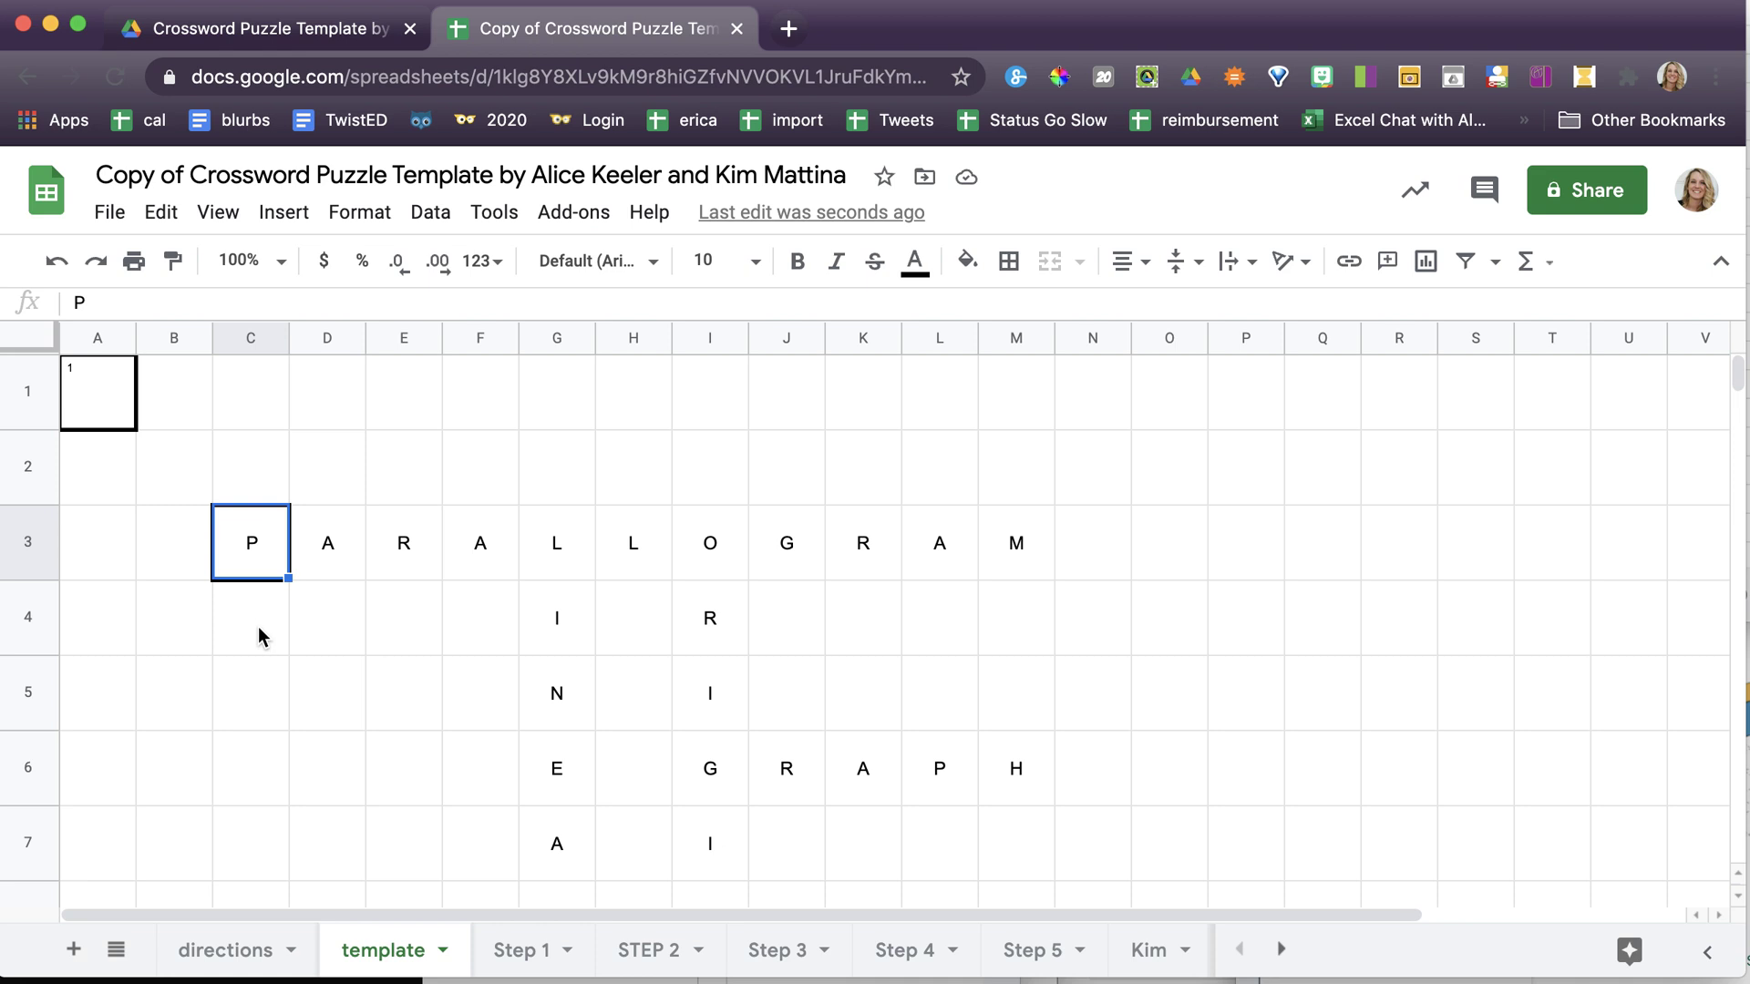
left_click(260, 636)
left_click(250, 560)
left_click(183, 271)
left_click_drag(320, 559, 1012, 547)
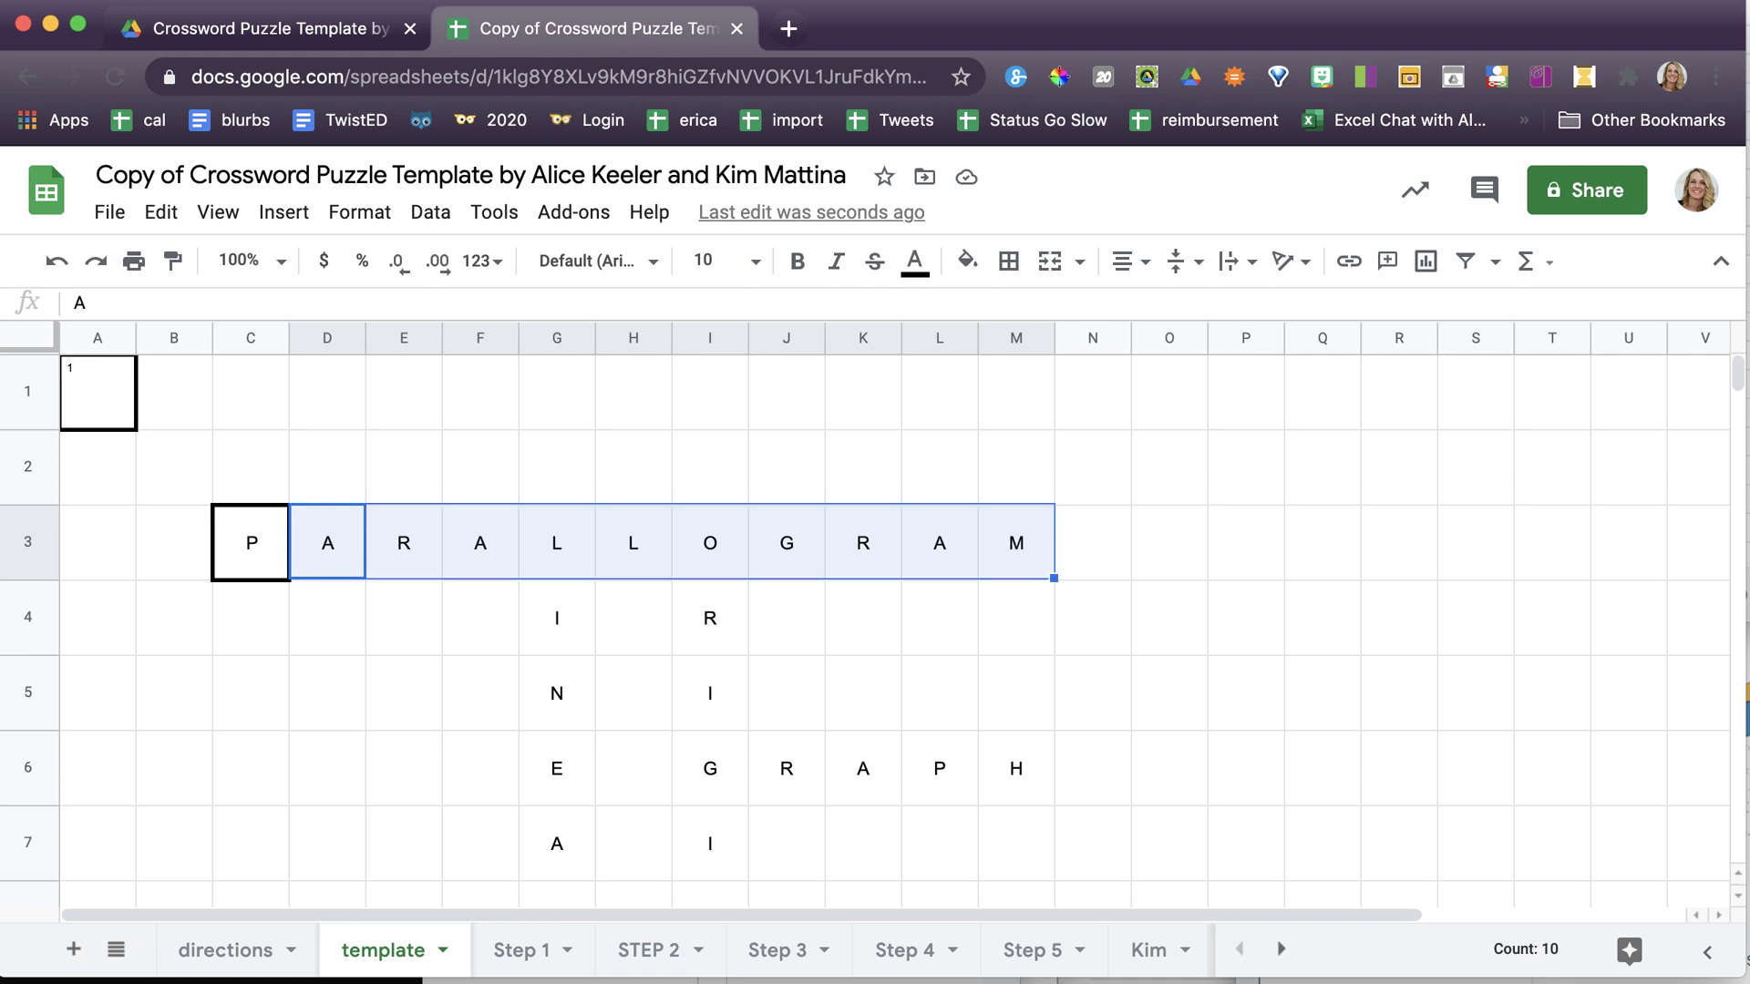
key("super+alt+v")
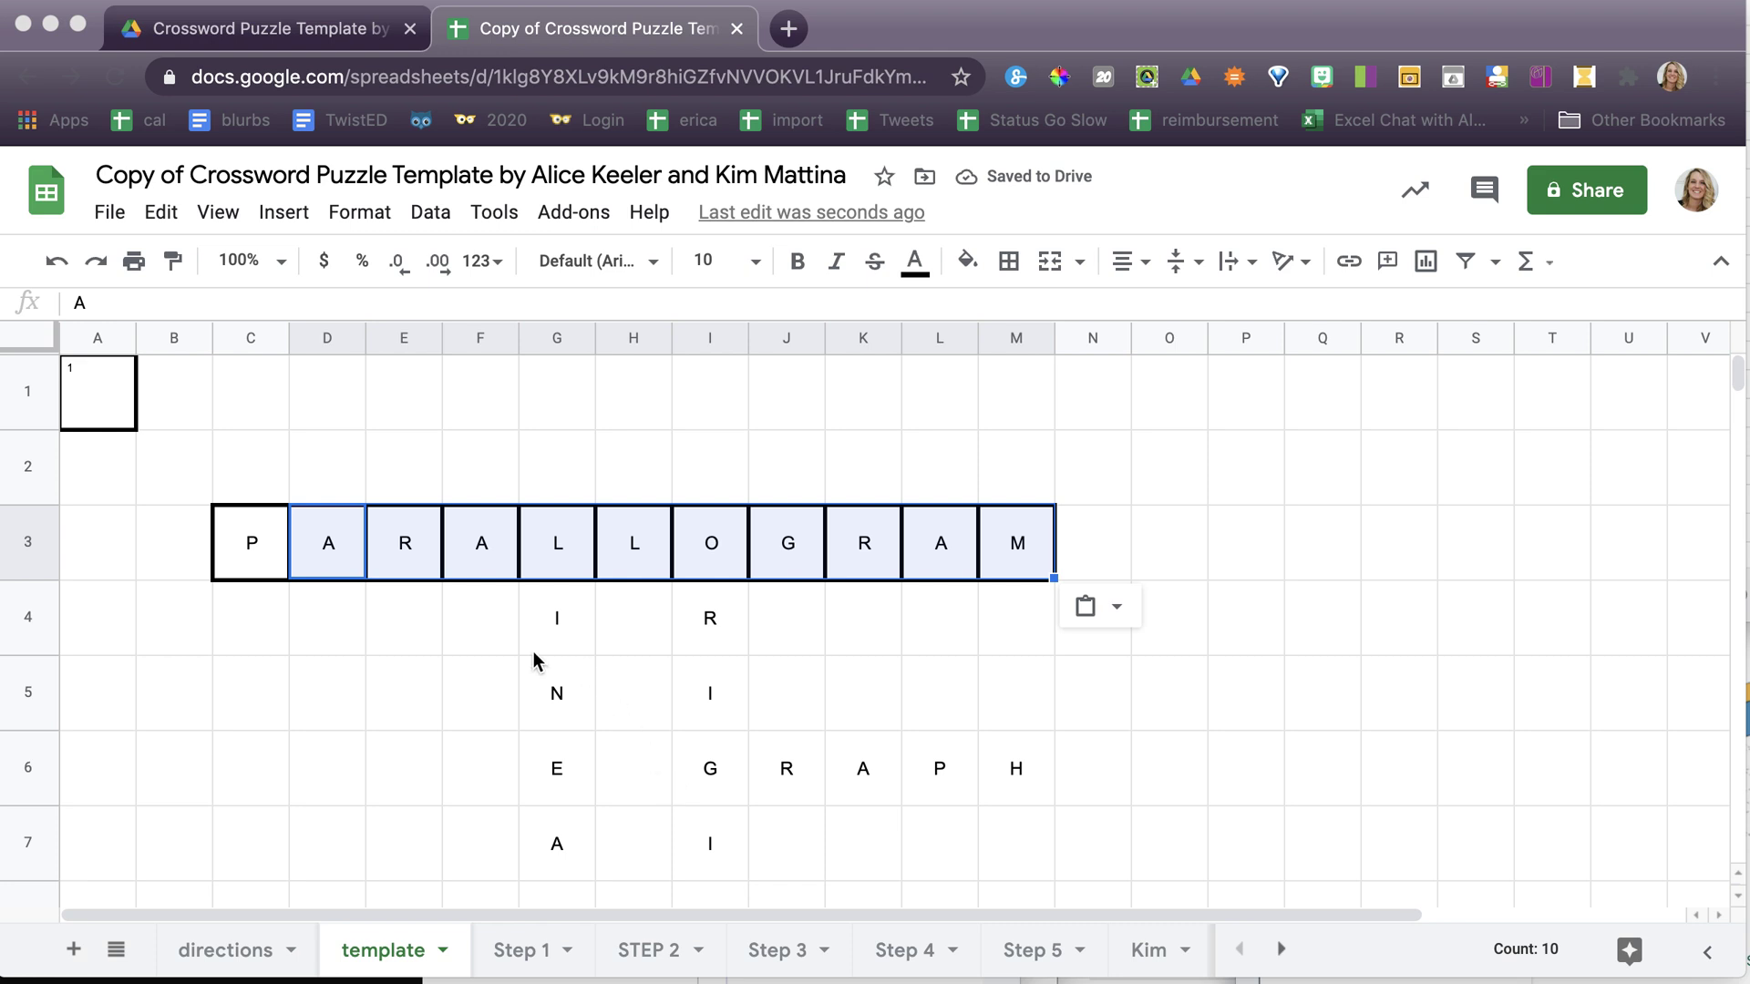
- Paint the box border onto G5, I4 and the LINEAR cells G4:G7, re-entering A in G7
left_click(270, 558)
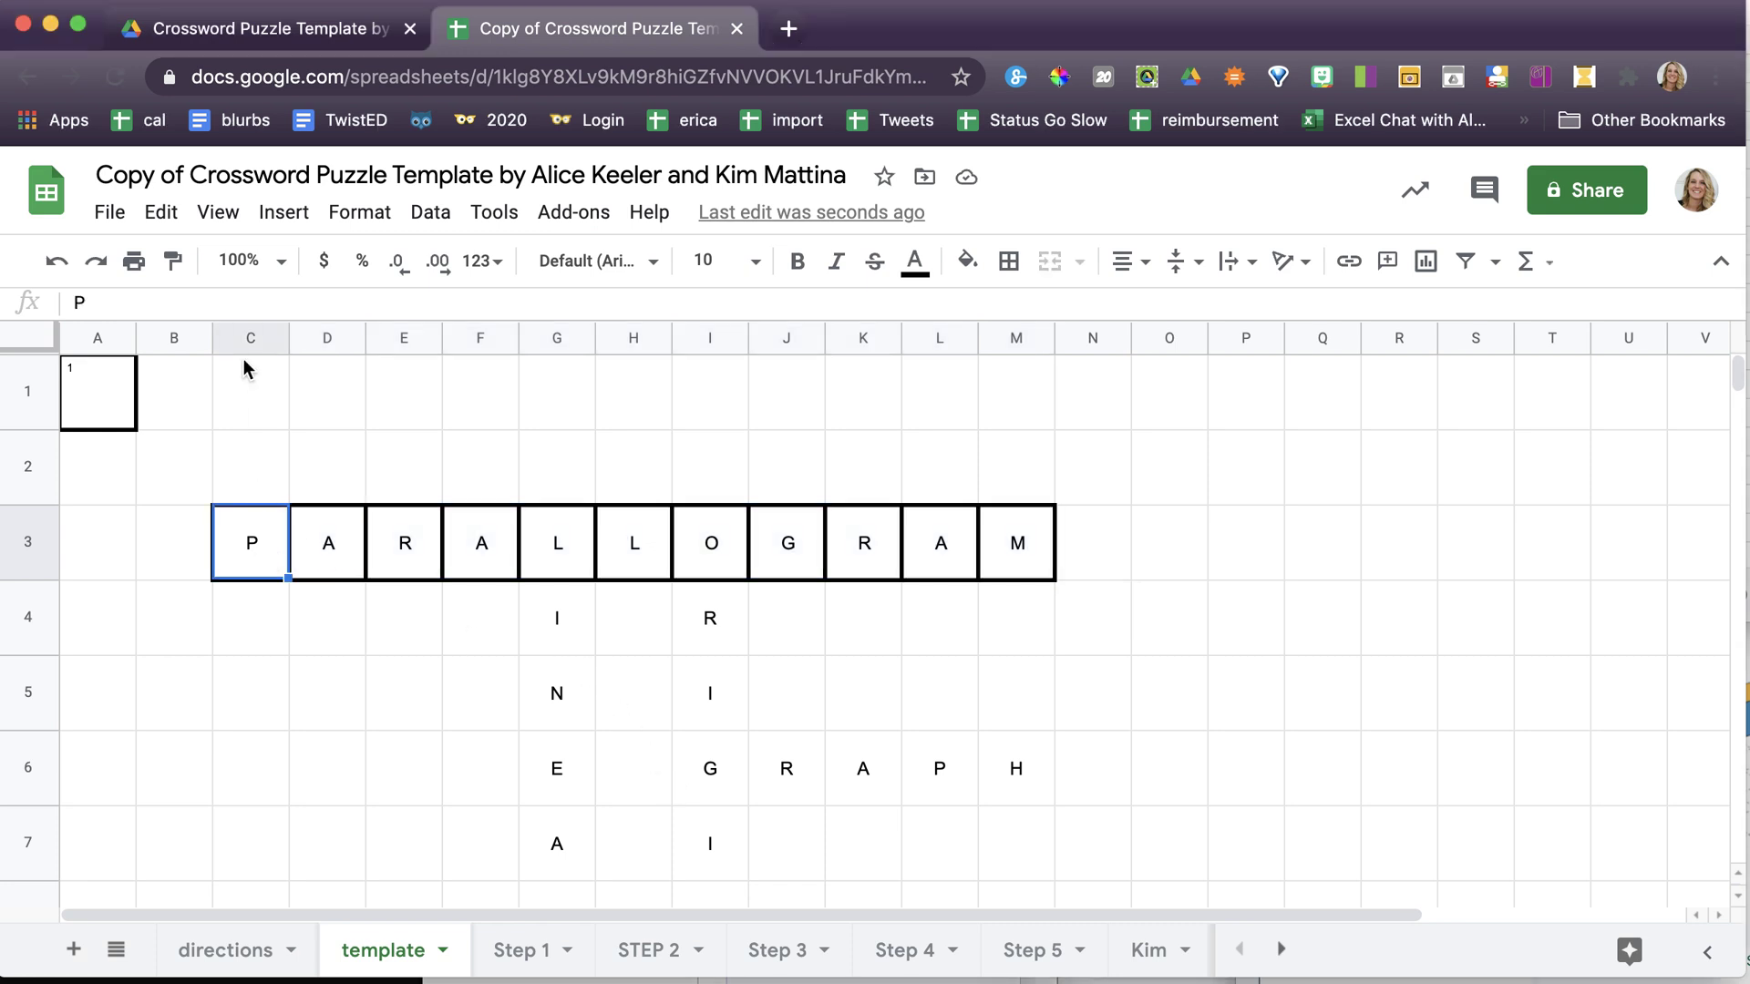
left_click(172, 262)
left_click(570, 691)
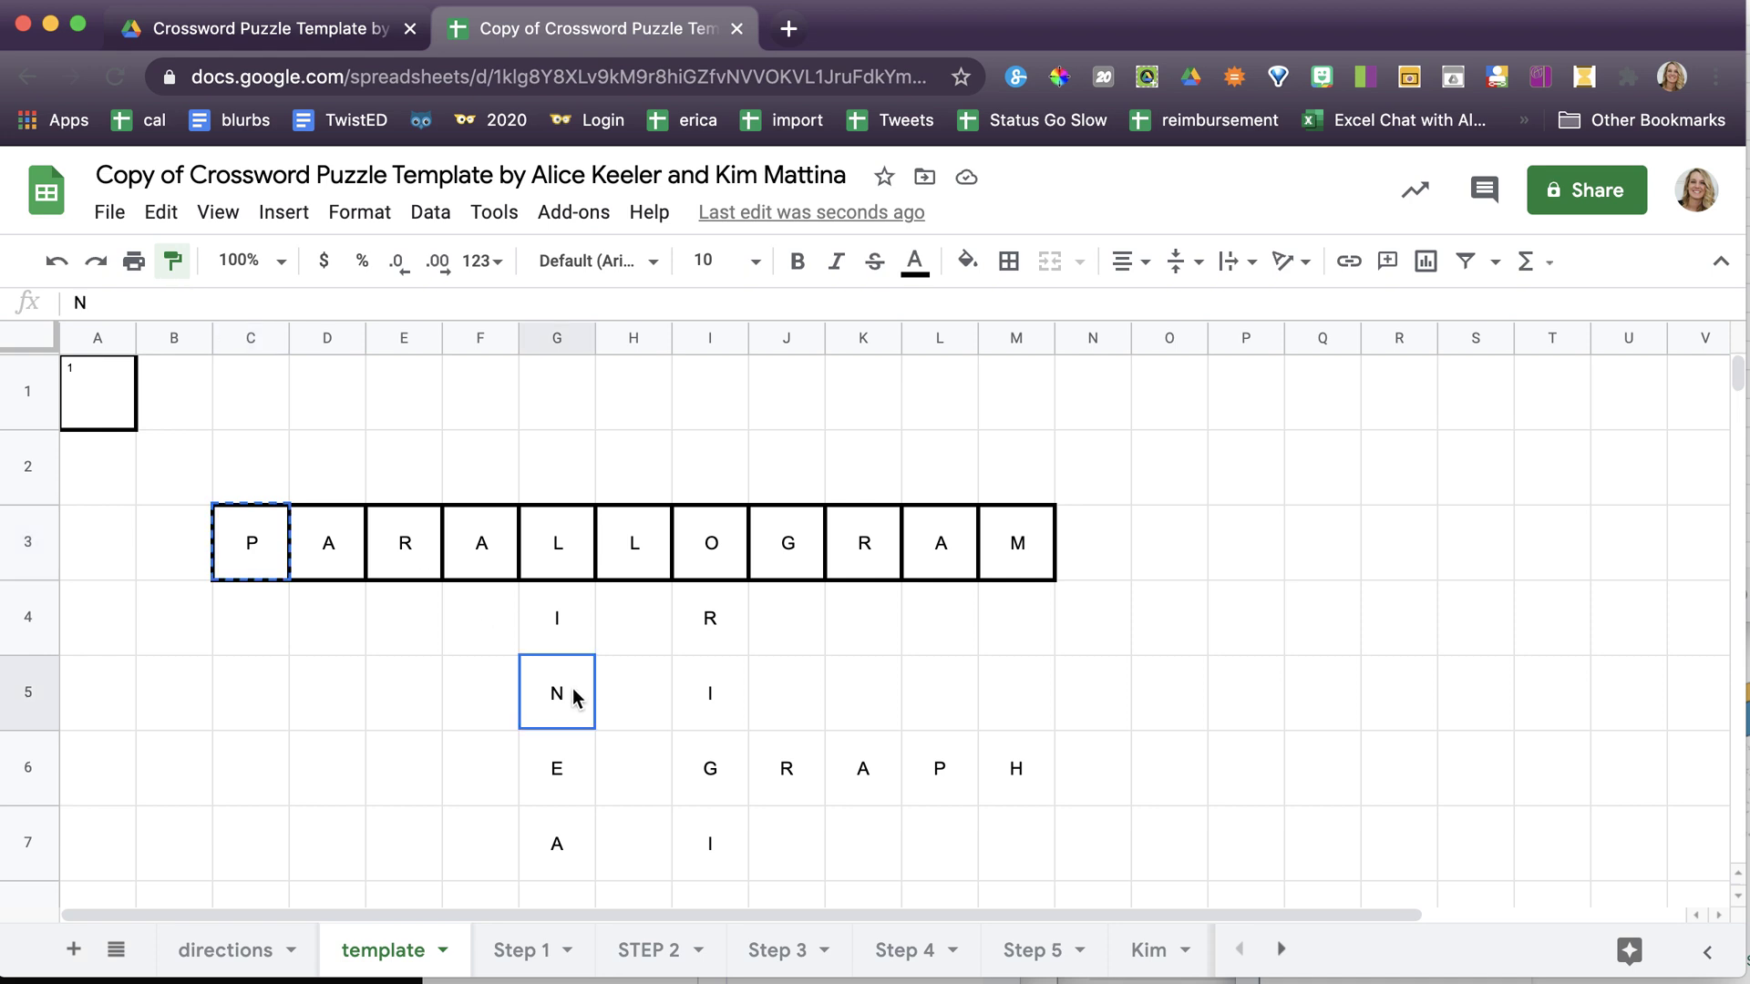
left_click(174, 263)
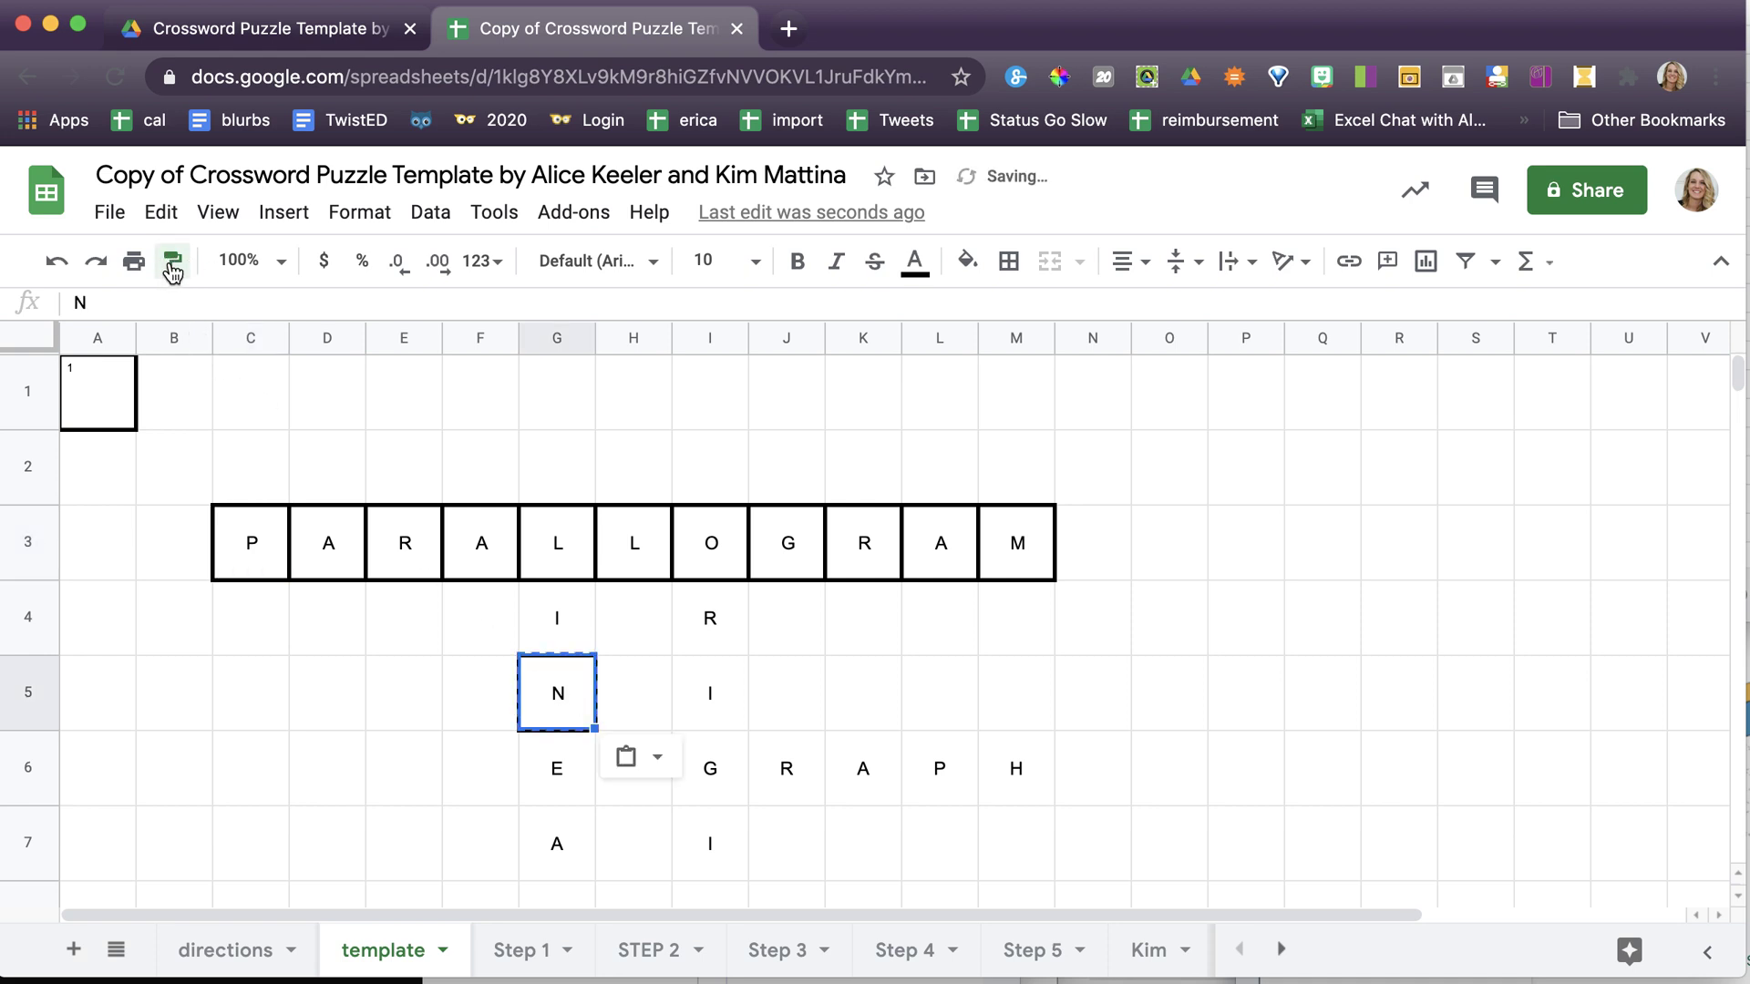
left_click(703, 636)
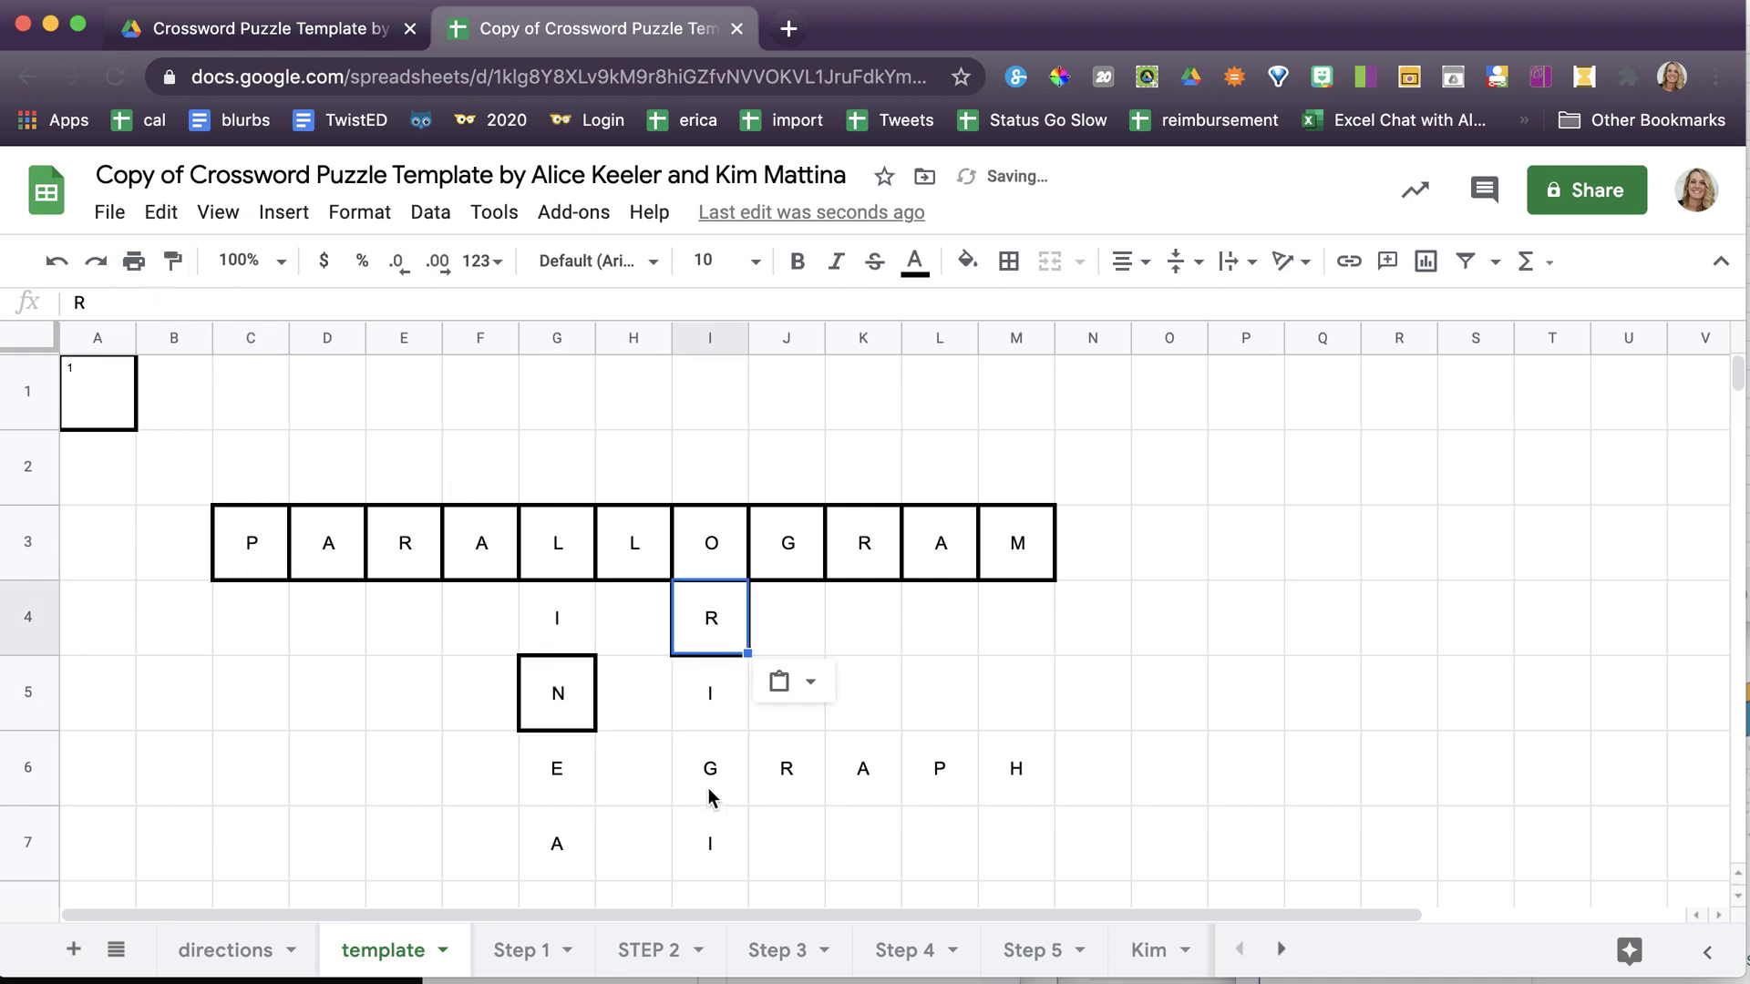
left_click(174, 263)
mouse_move(552, 615)
left_mouse_down()
mouse_move(574, 629)
mouse_move(559, 900)
left_mouse_up()
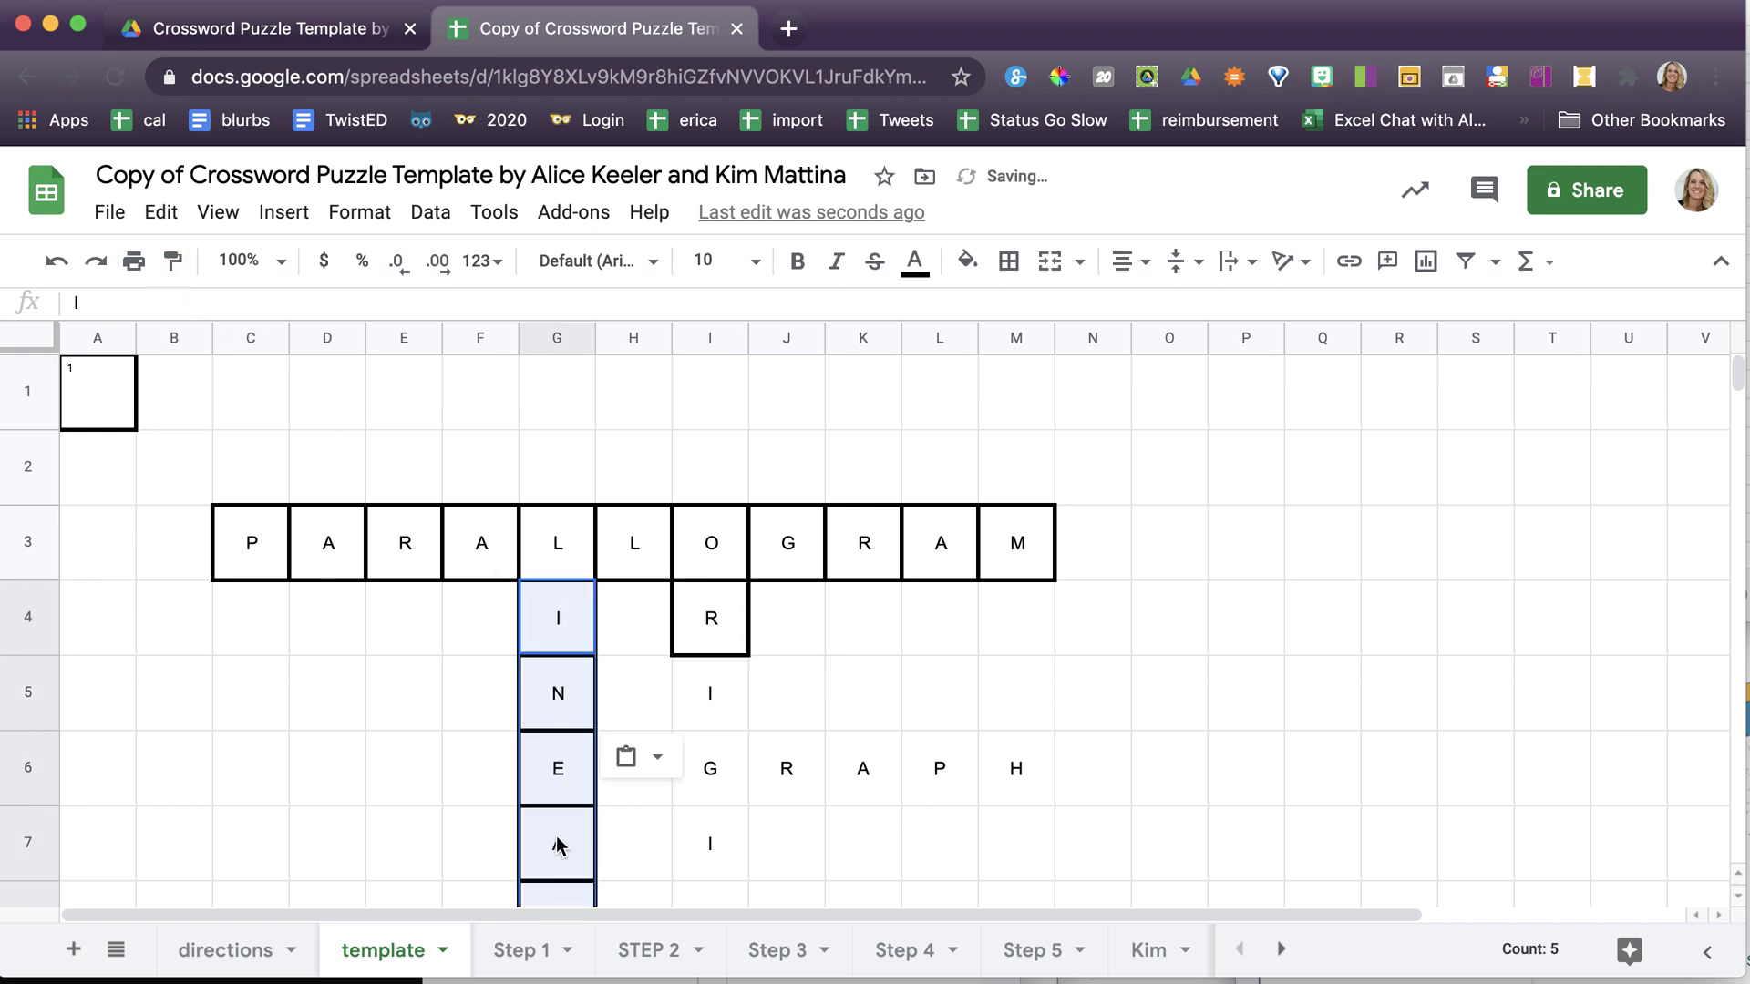
left_click(559, 843)
type("A")
- Box the GRAPH cells I6:M6 and ORIGIN cells I5:I7, undoing the spill onto I5:M7
left_click(172, 262)
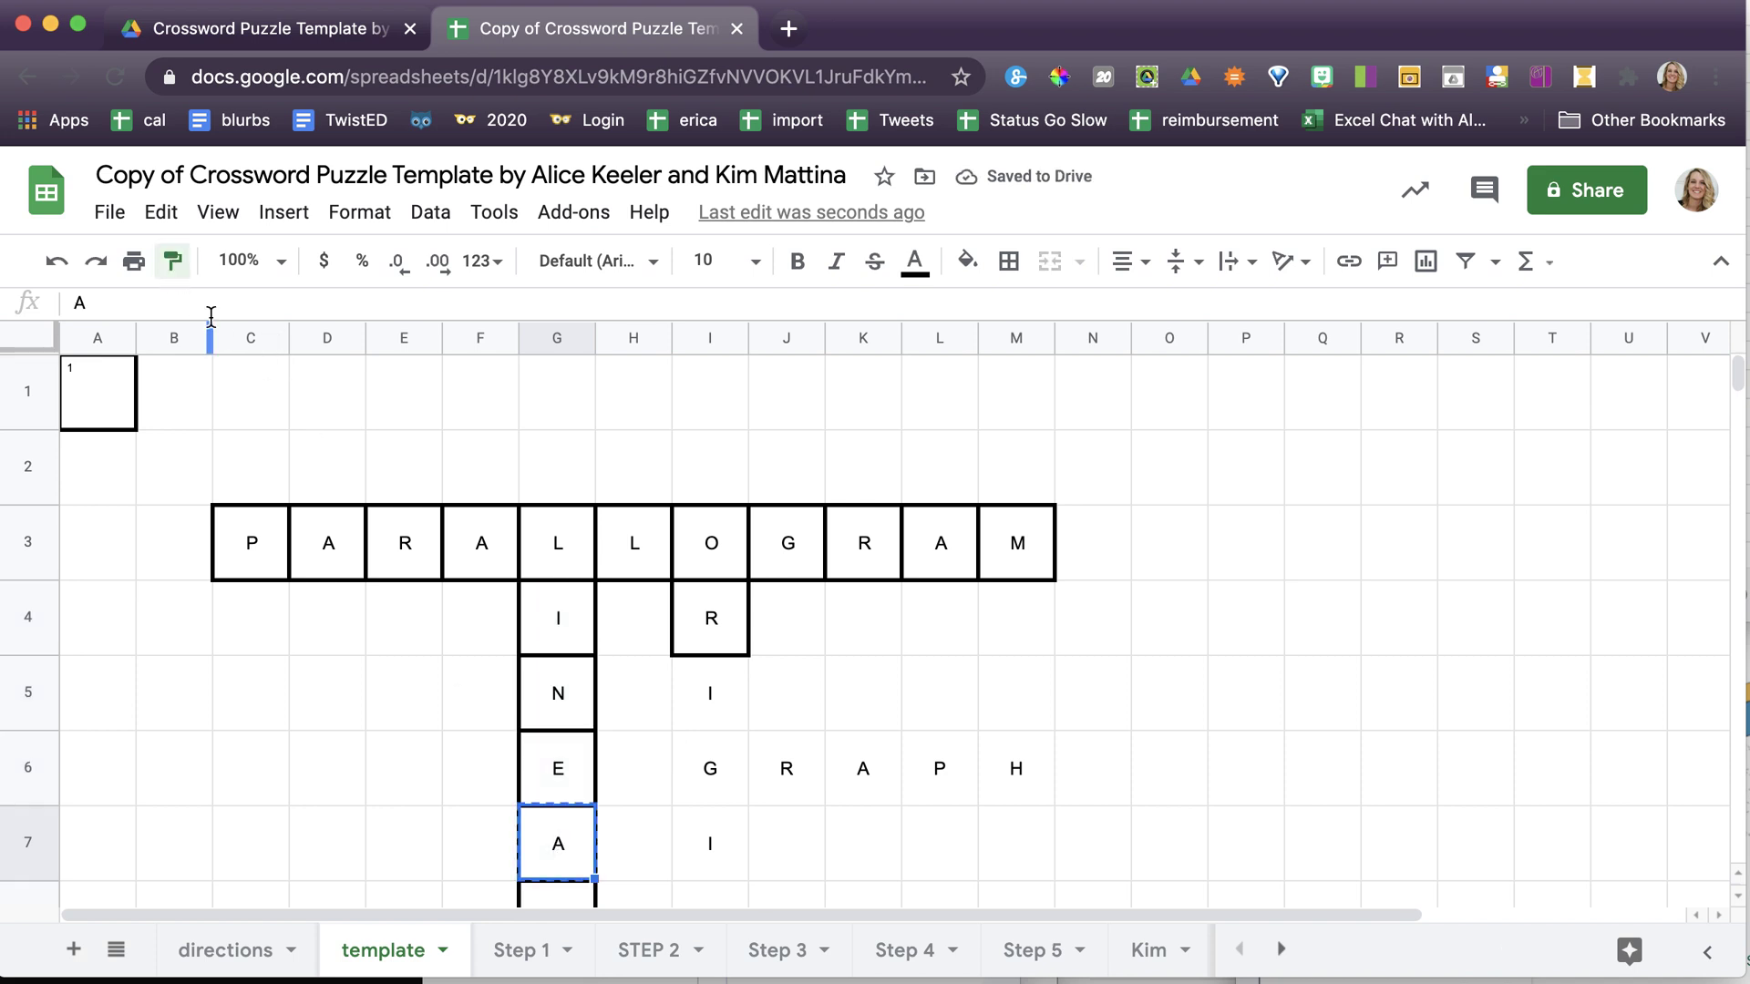
left_click_drag(729, 768, 1010, 774)
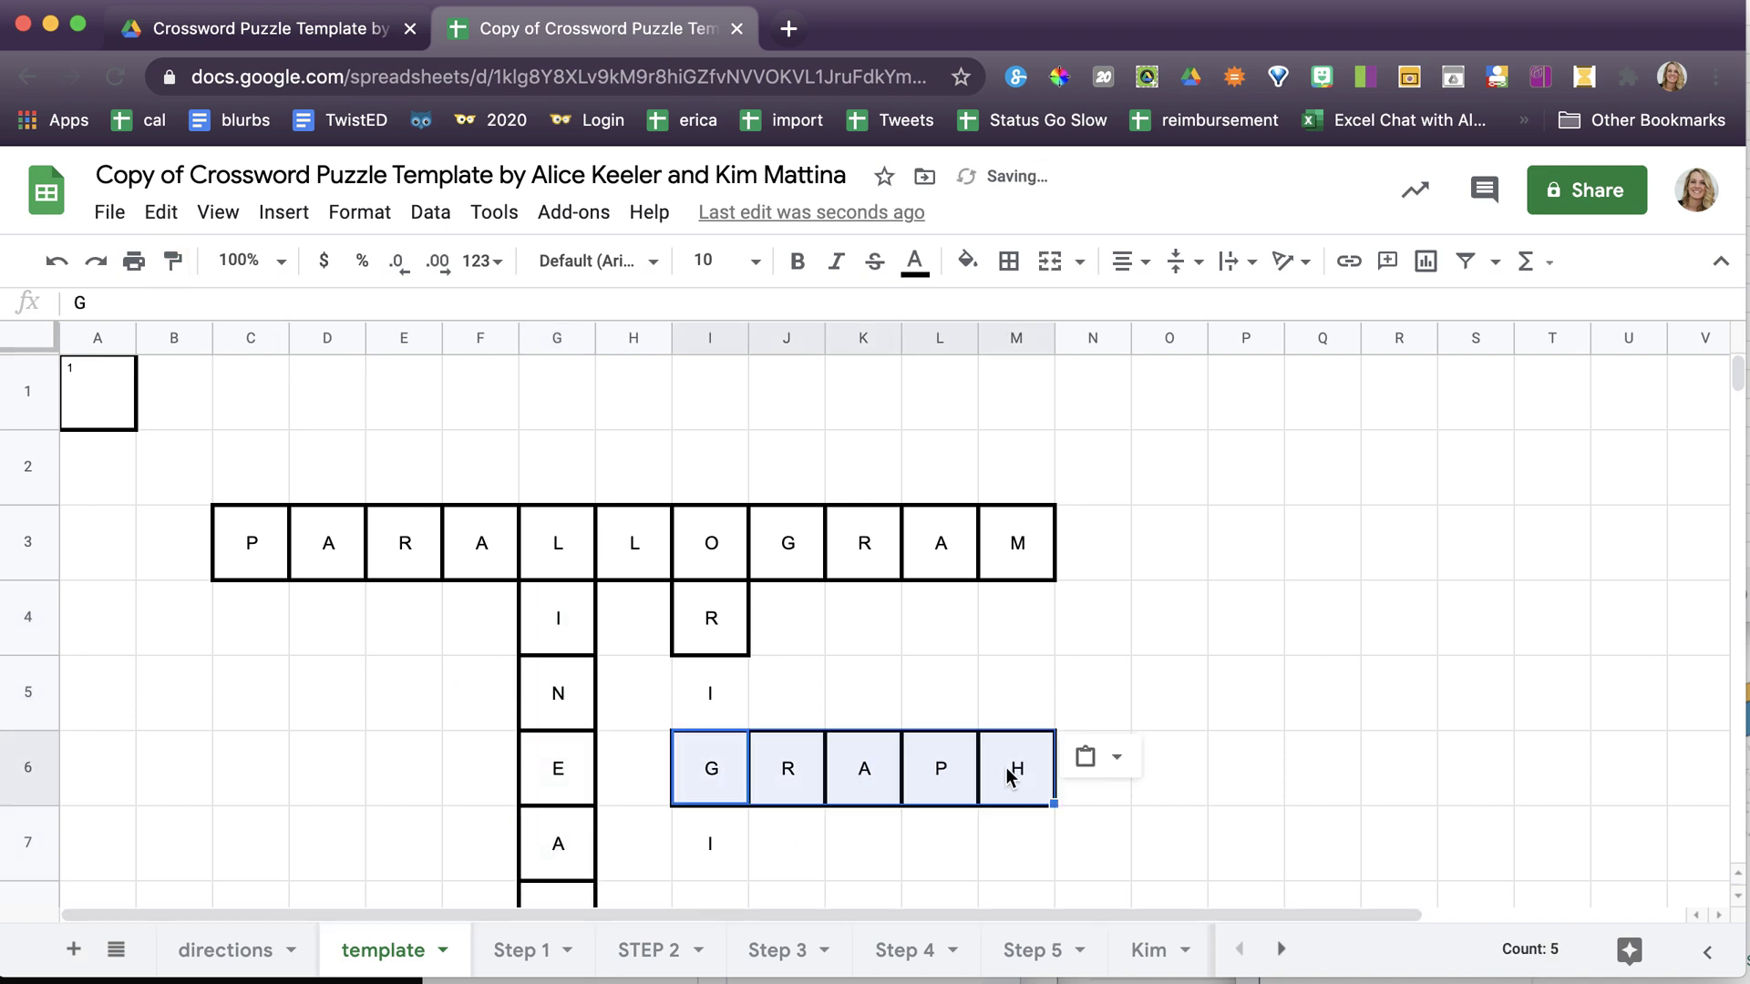
left_click(172, 263)
mouse_move(714, 714)
left_mouse_down()
mouse_move(714, 848)
mouse_move(1012, 847)
left_mouse_up()
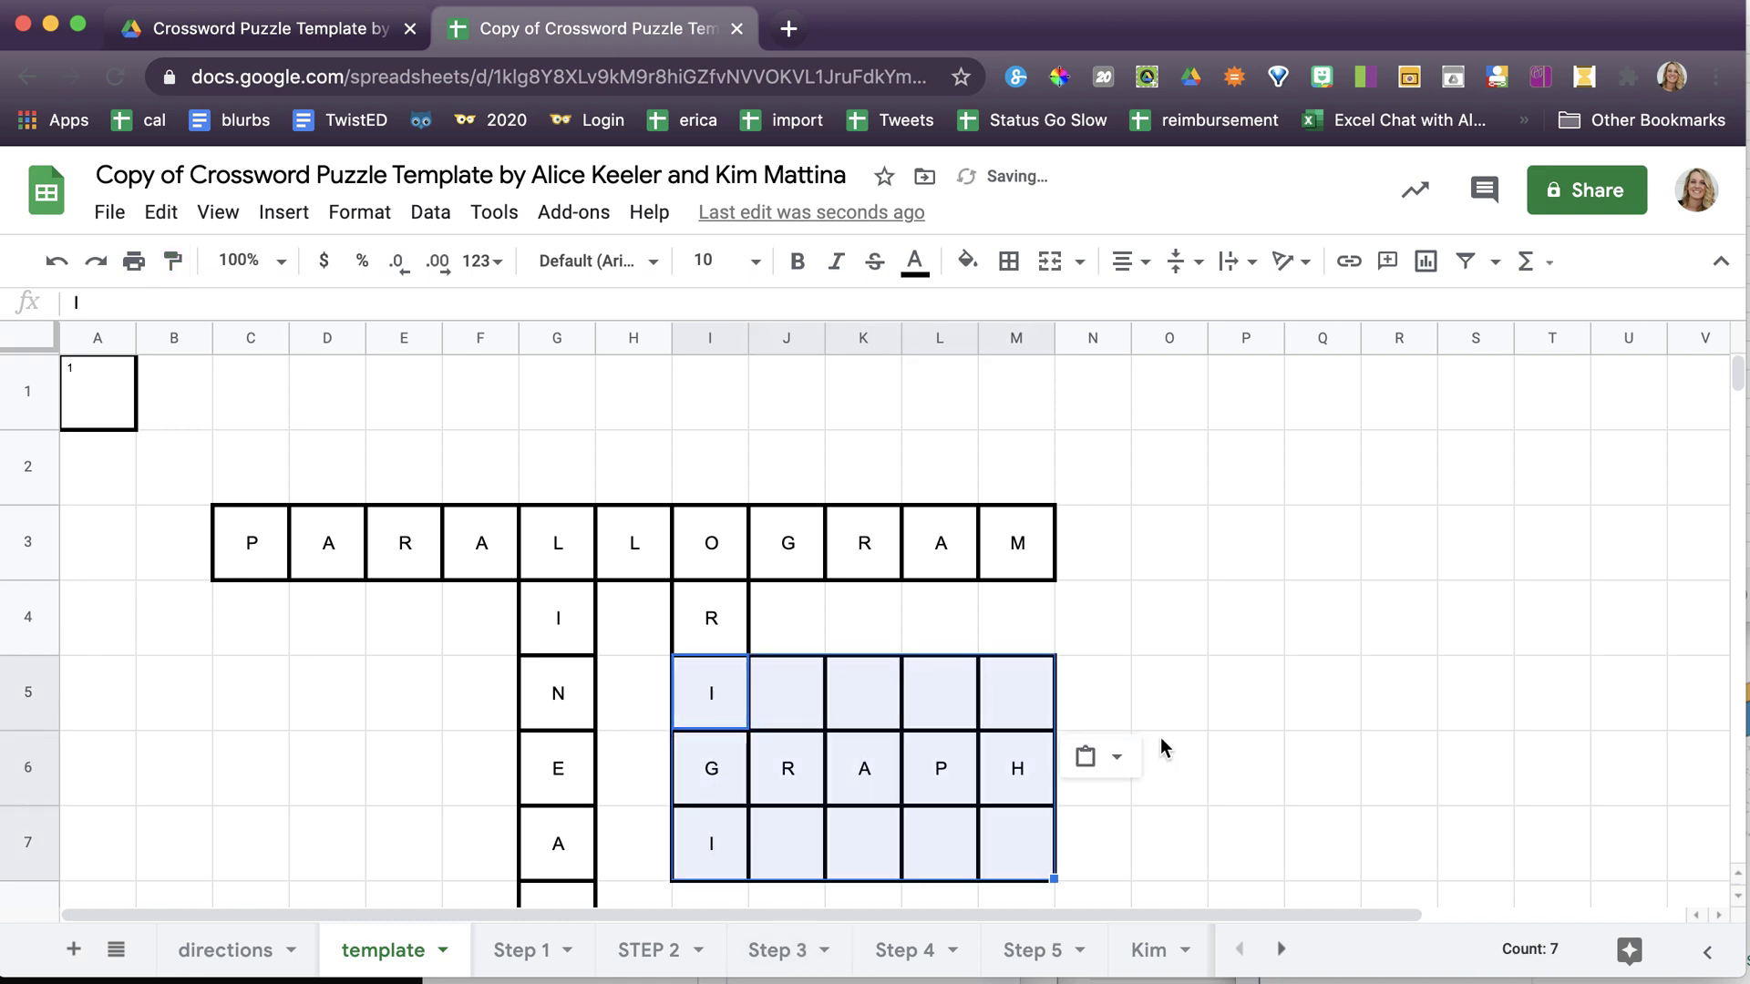
key("super+z")
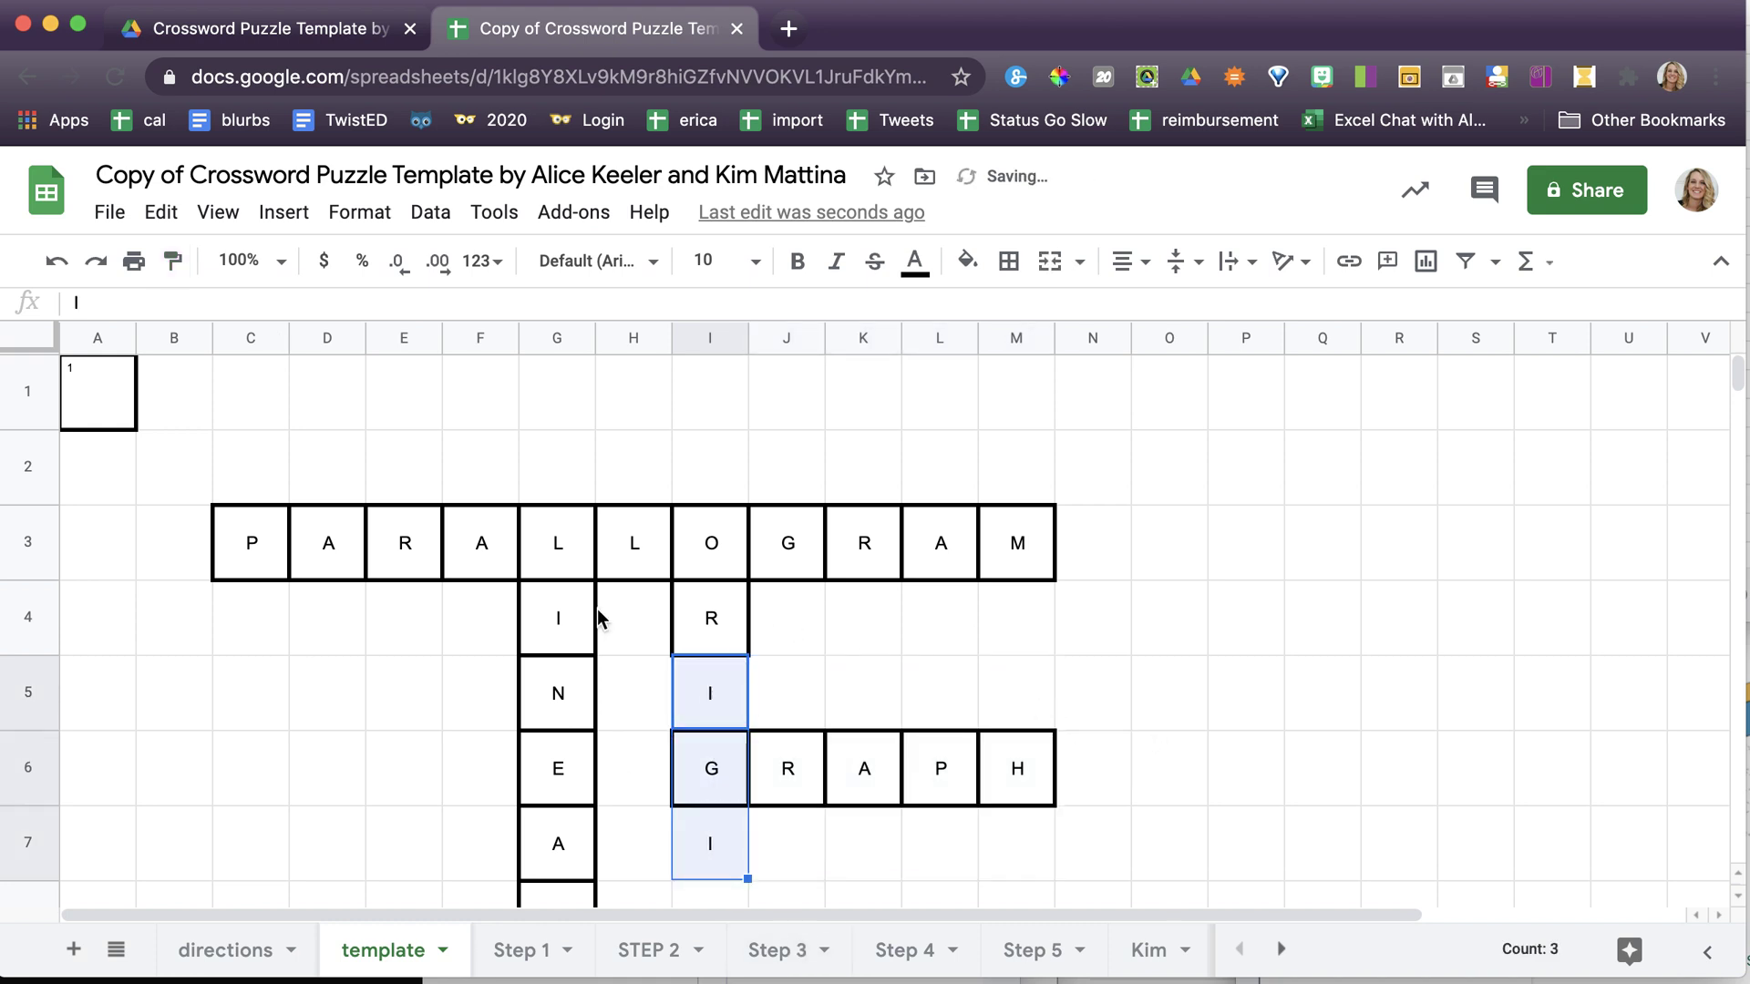
left_click(715, 649)
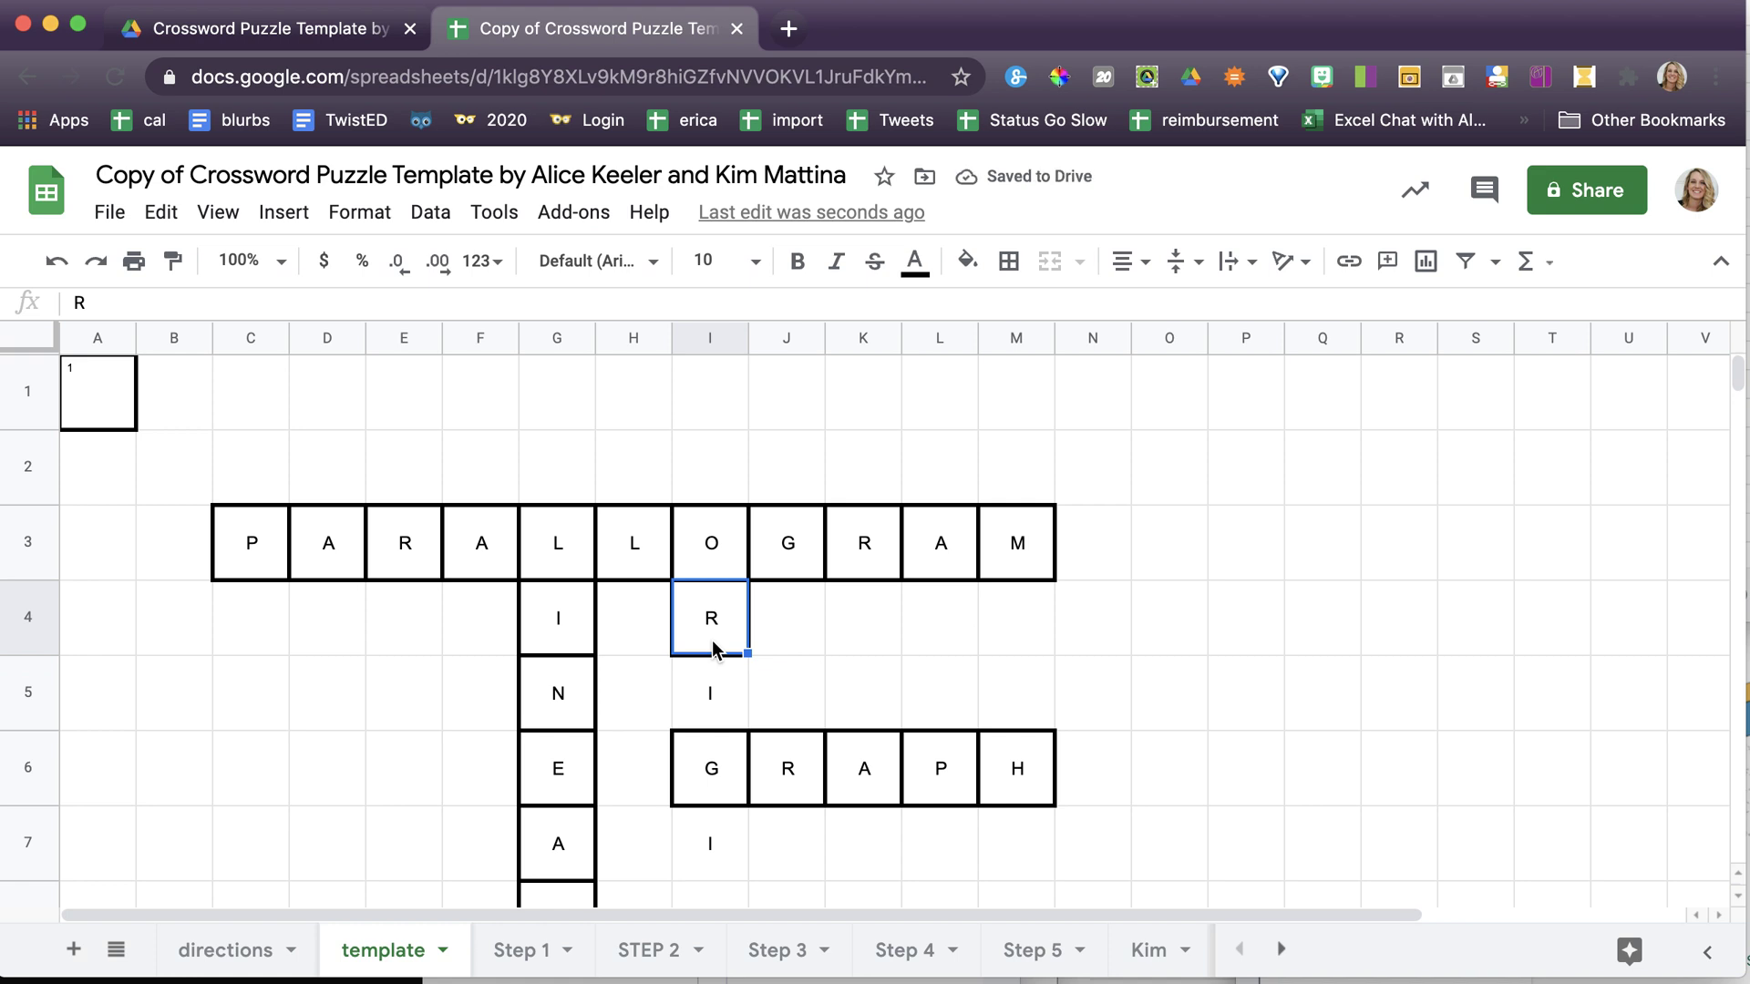
left_click(173, 262)
left_click_drag(707, 700, 709, 843)
left_click(915, 675)
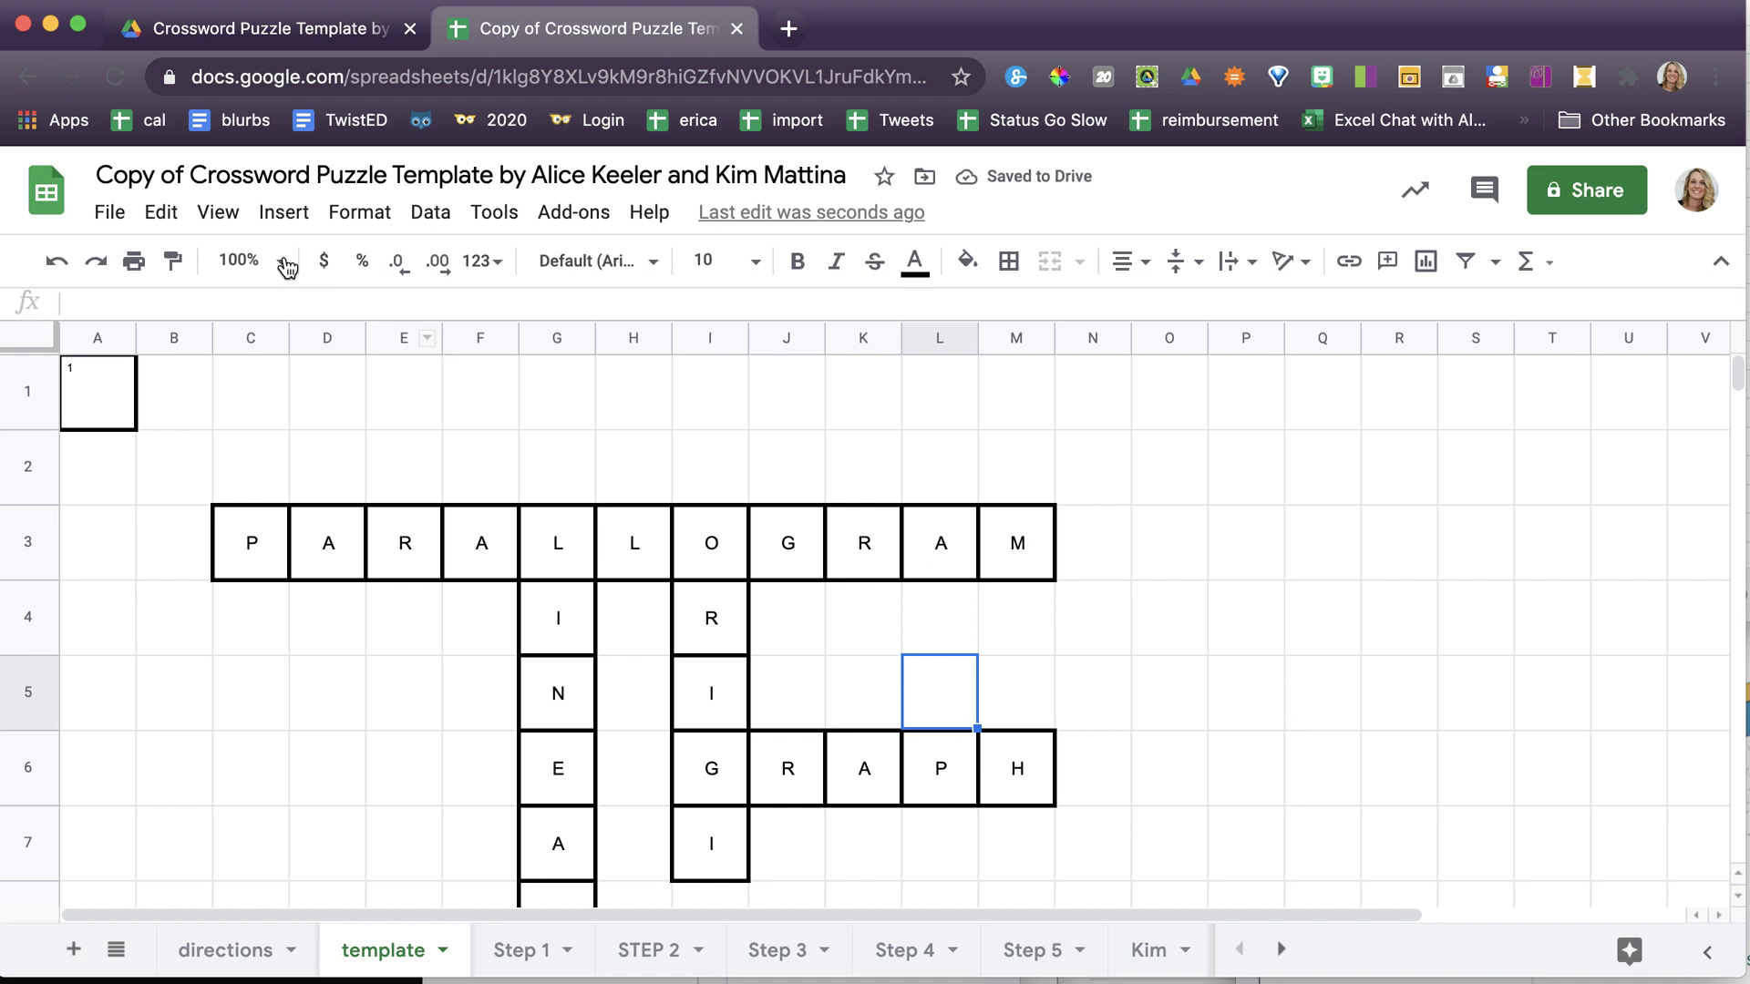
- Hide the sheet gridlines from the View menu
left_click(216, 215)
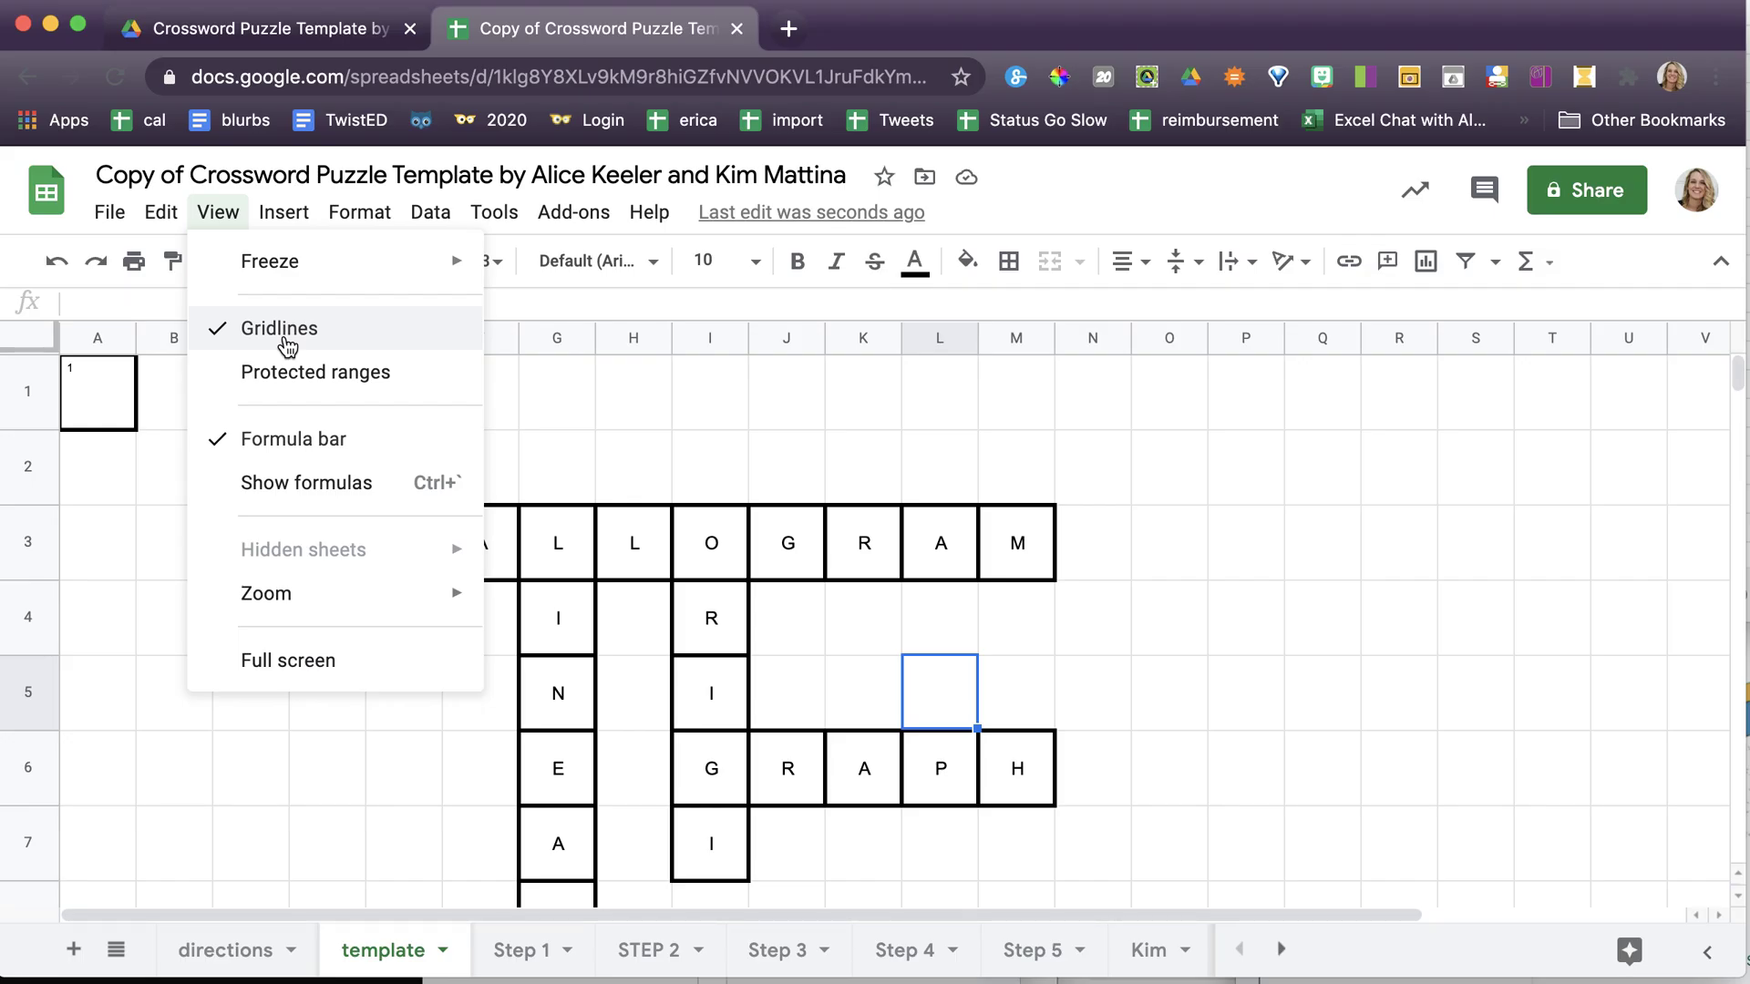
left_click(280, 329)
scroll(1311, 762, "down", 5)
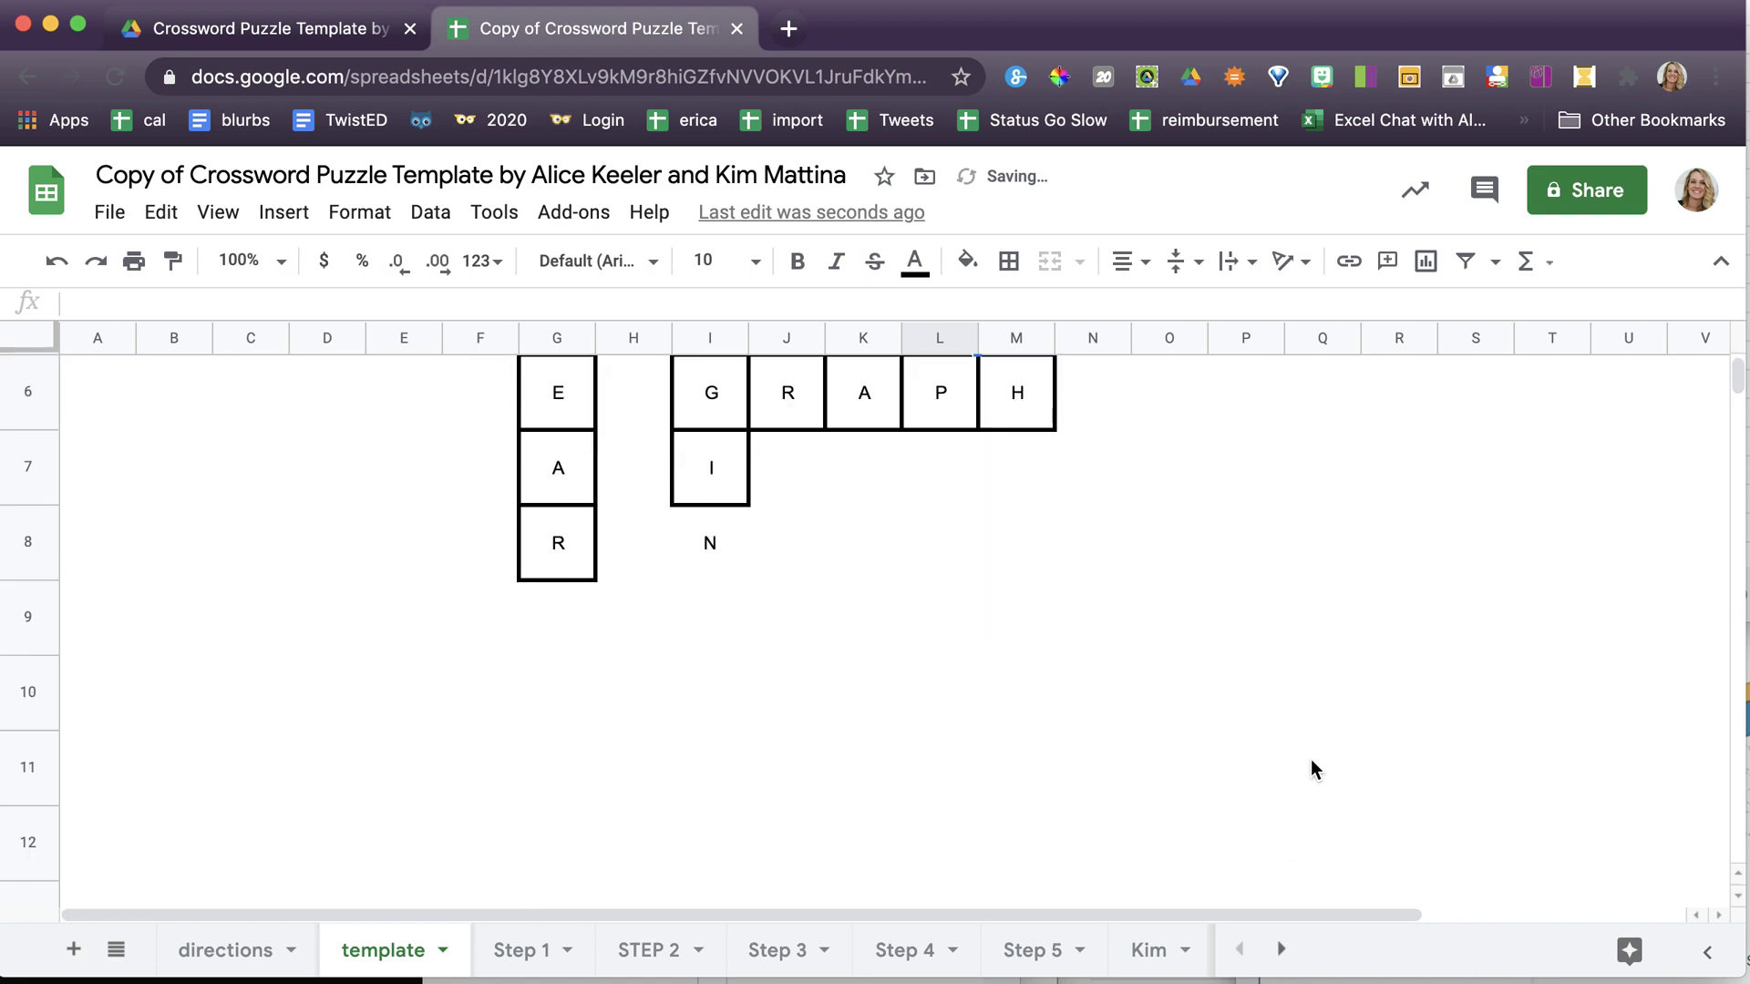
scroll(1303, 751, "up", 1)
- Paint I7's thick box border onto the N in cell I8
left_click(709, 565)
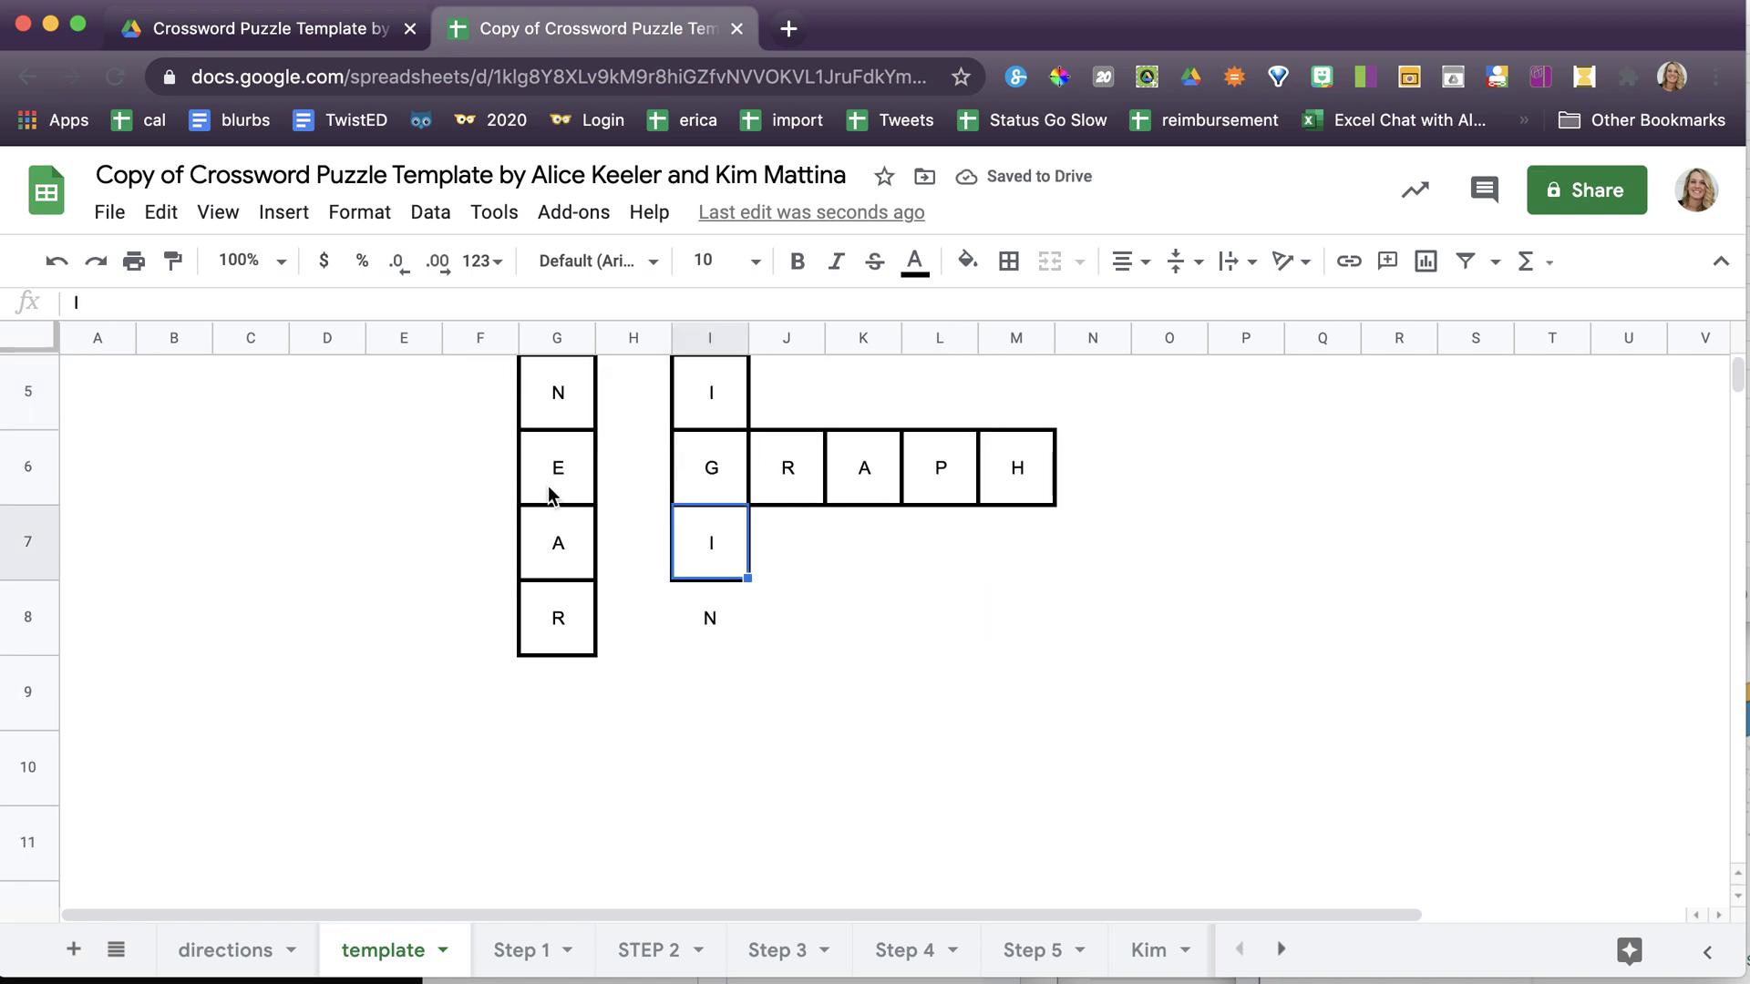
left_click(173, 261)
left_click(675, 608)
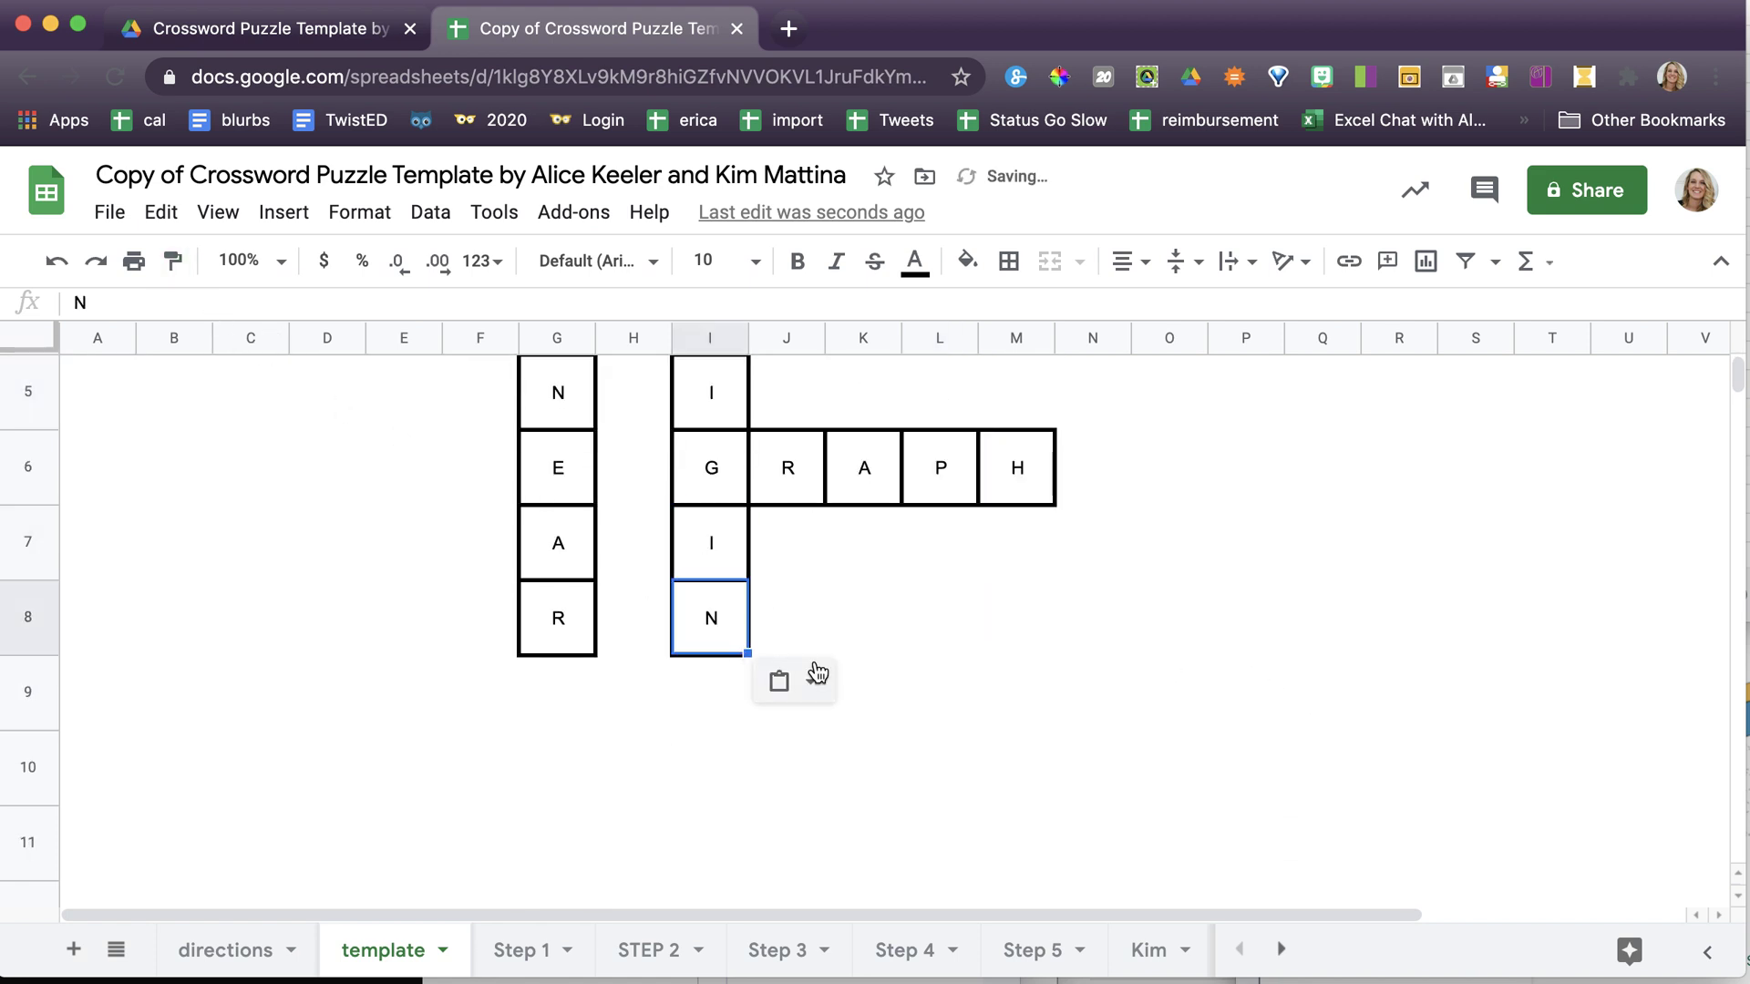
left_click(964, 653)
scroll(964, 653, "up", 3)
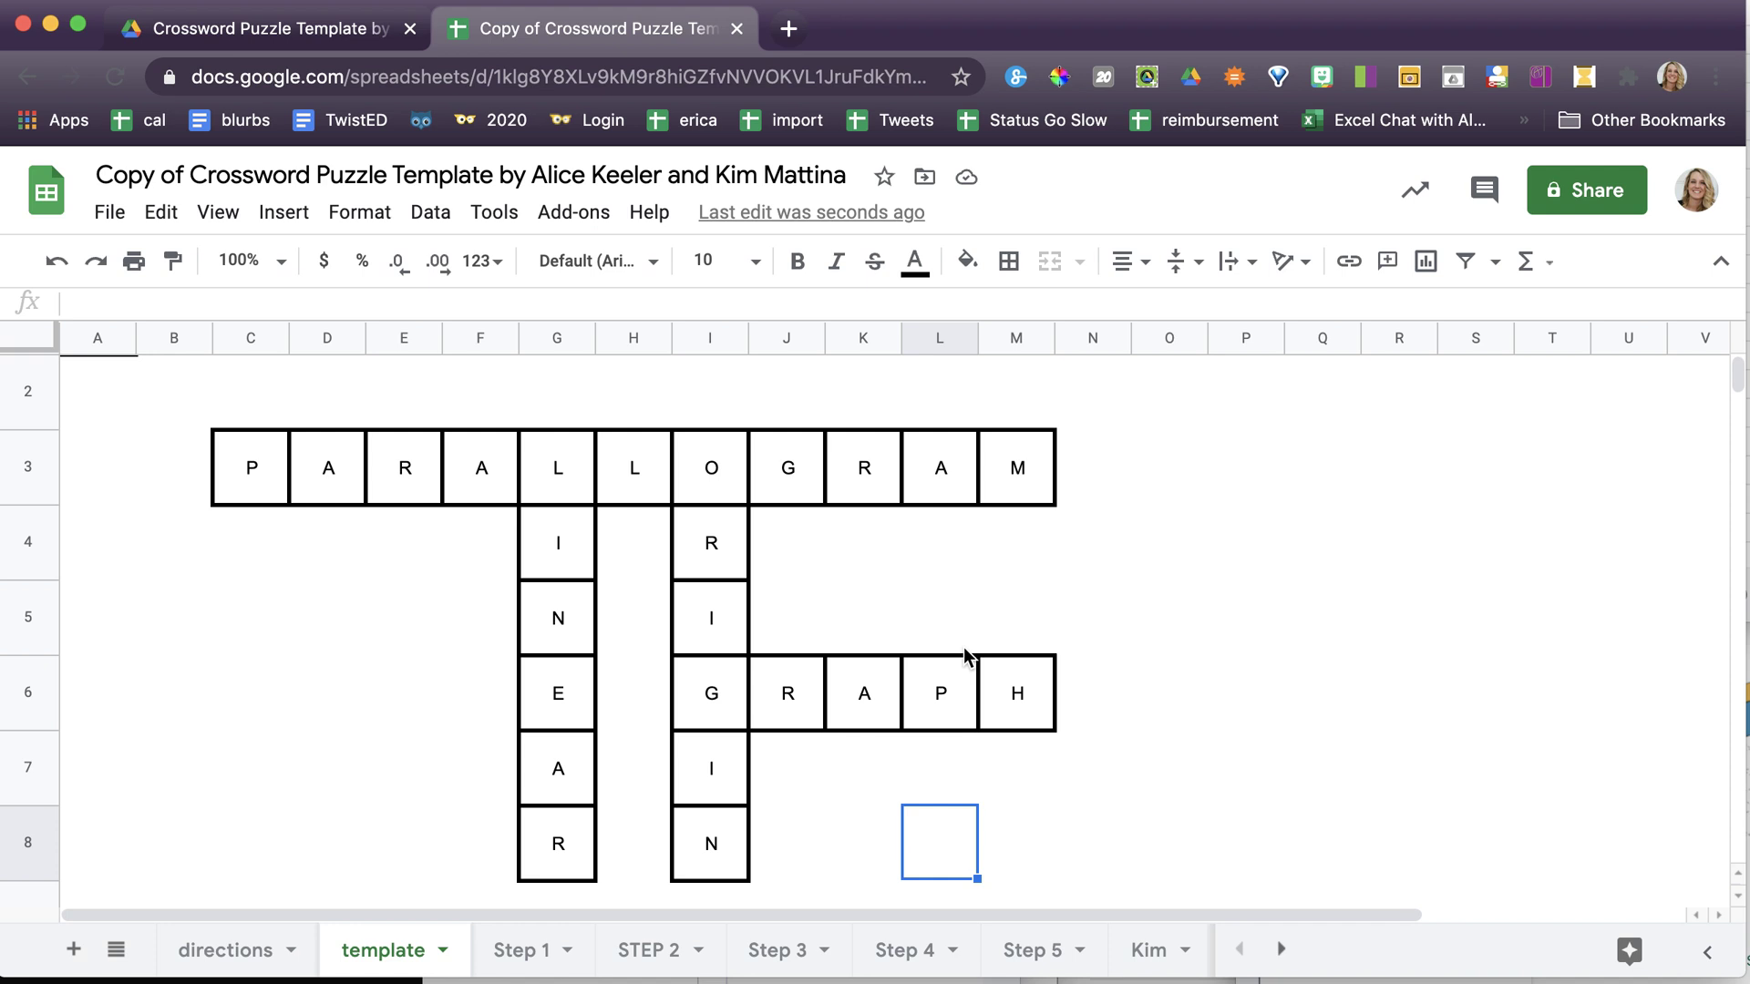
left_click(1391, 816)
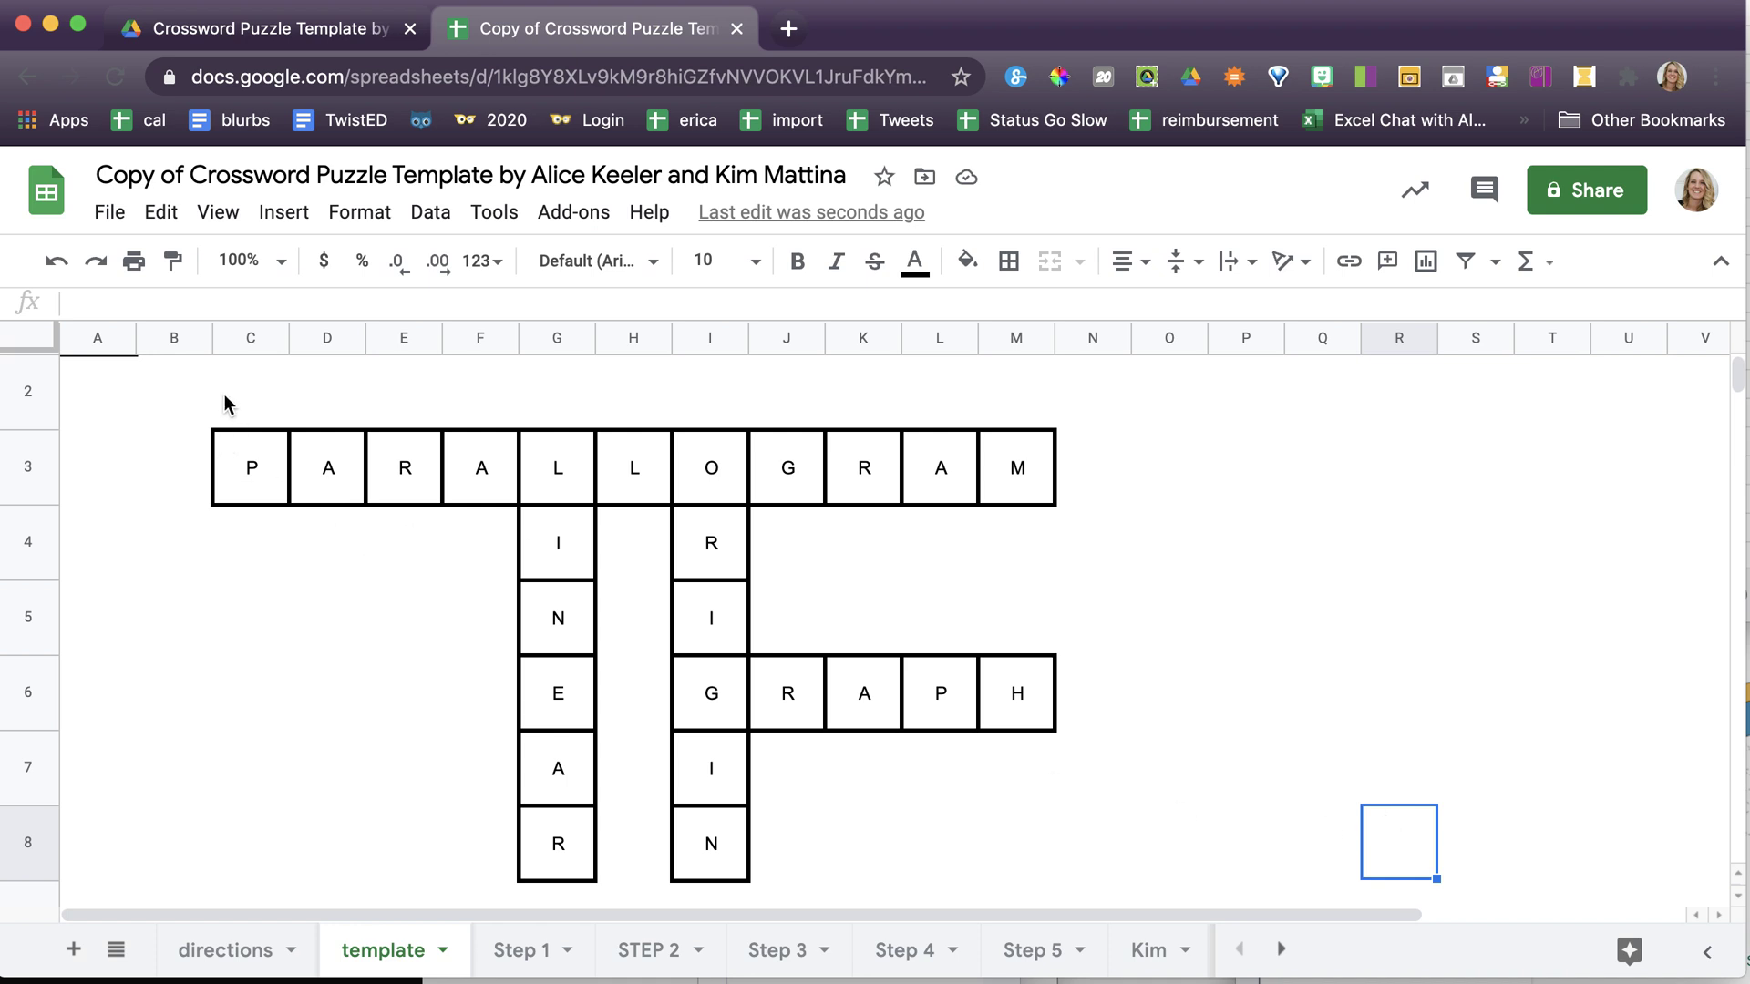
- Delete all the letters in the crossword range B2:O8, leaving only the bordered boxes
left_click_drag(200, 406, 1087, 880)
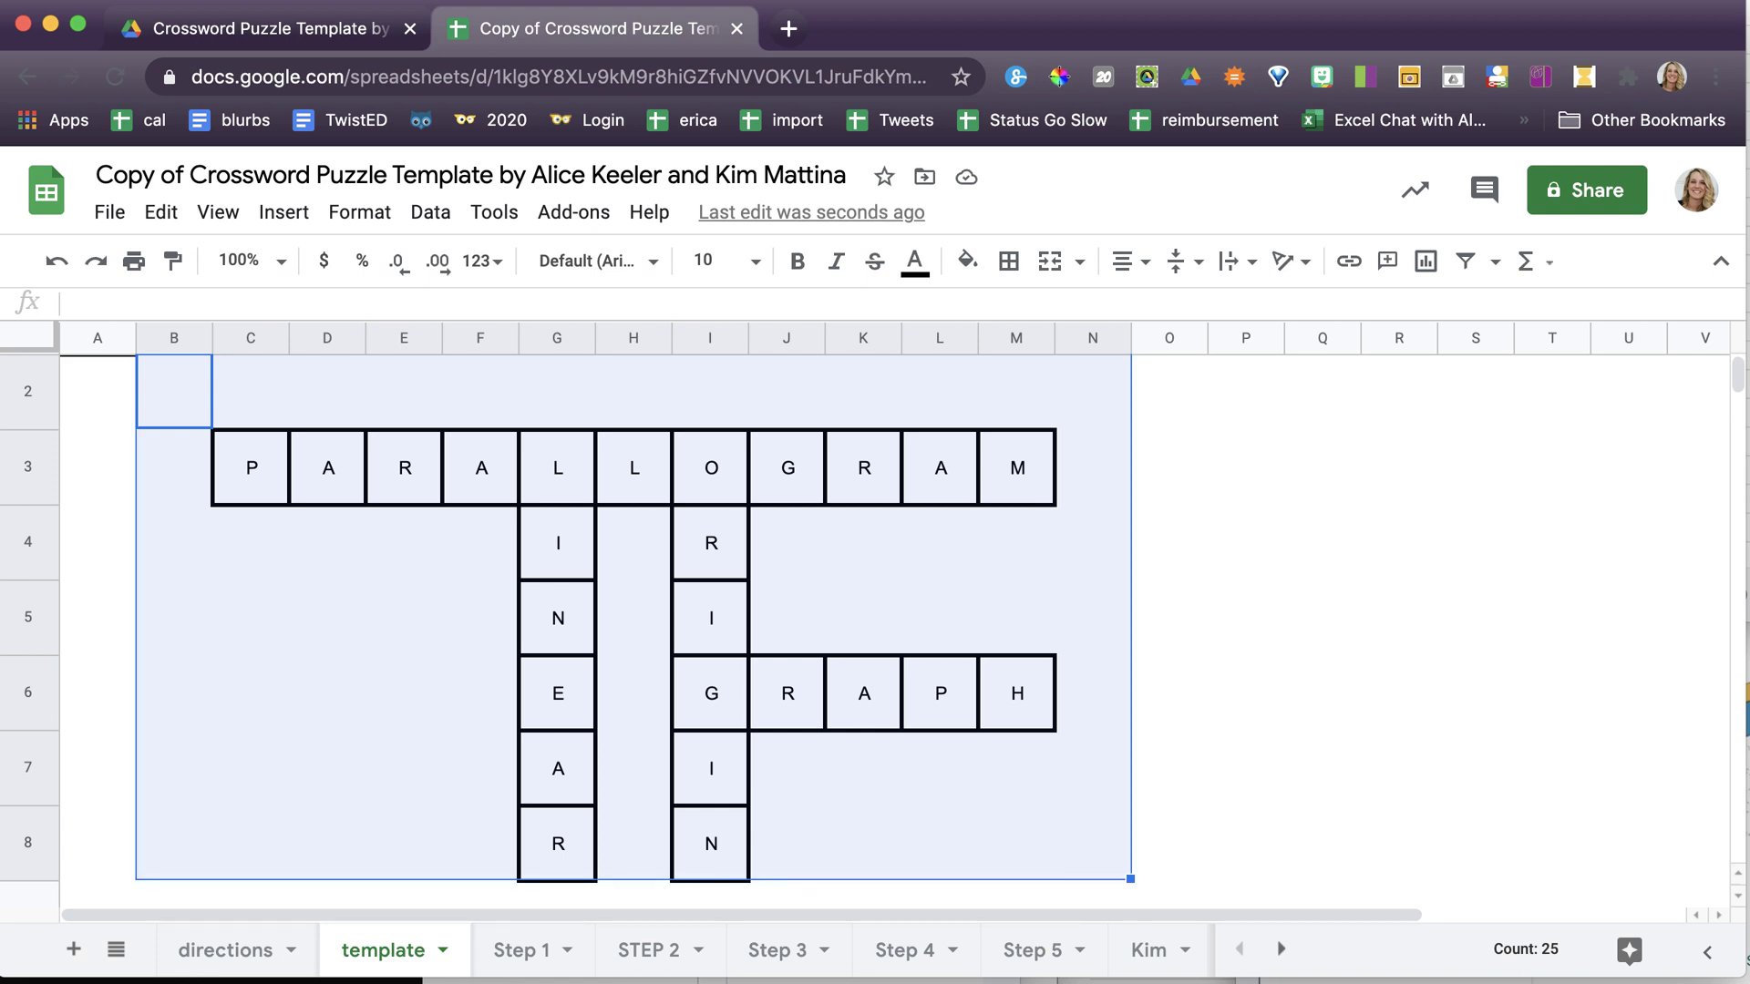
key("Delete")
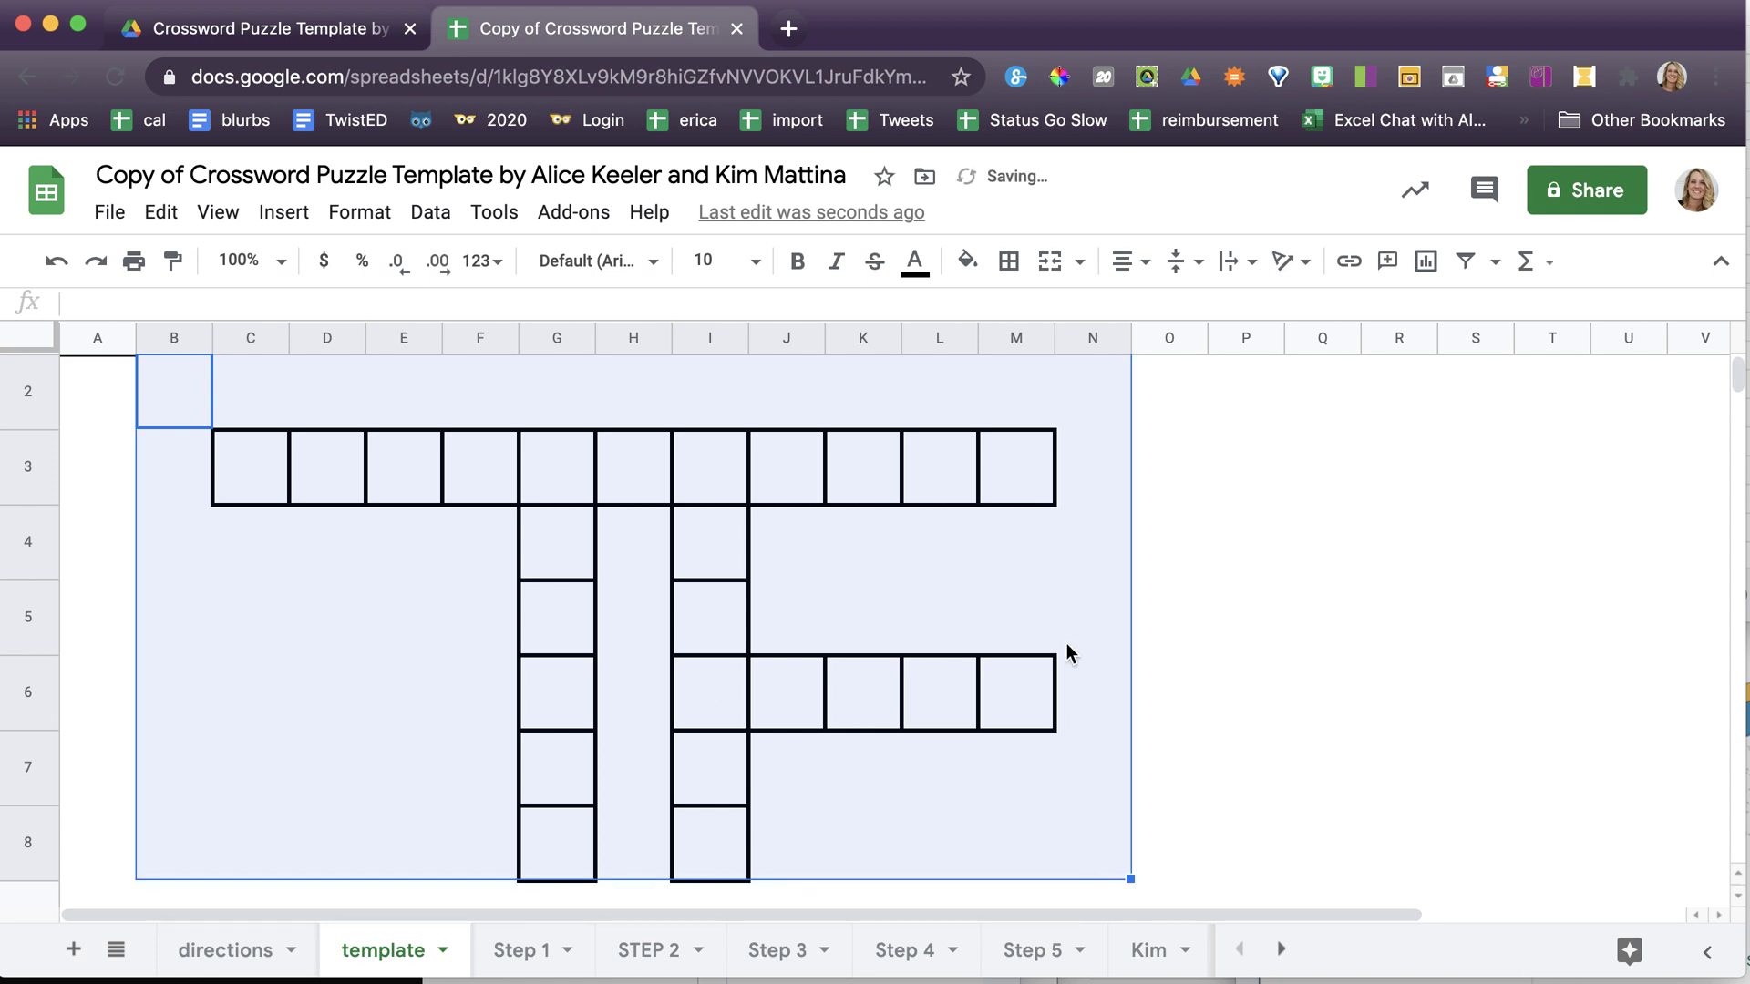
key("ctrl+z")
left_click(1242, 668)
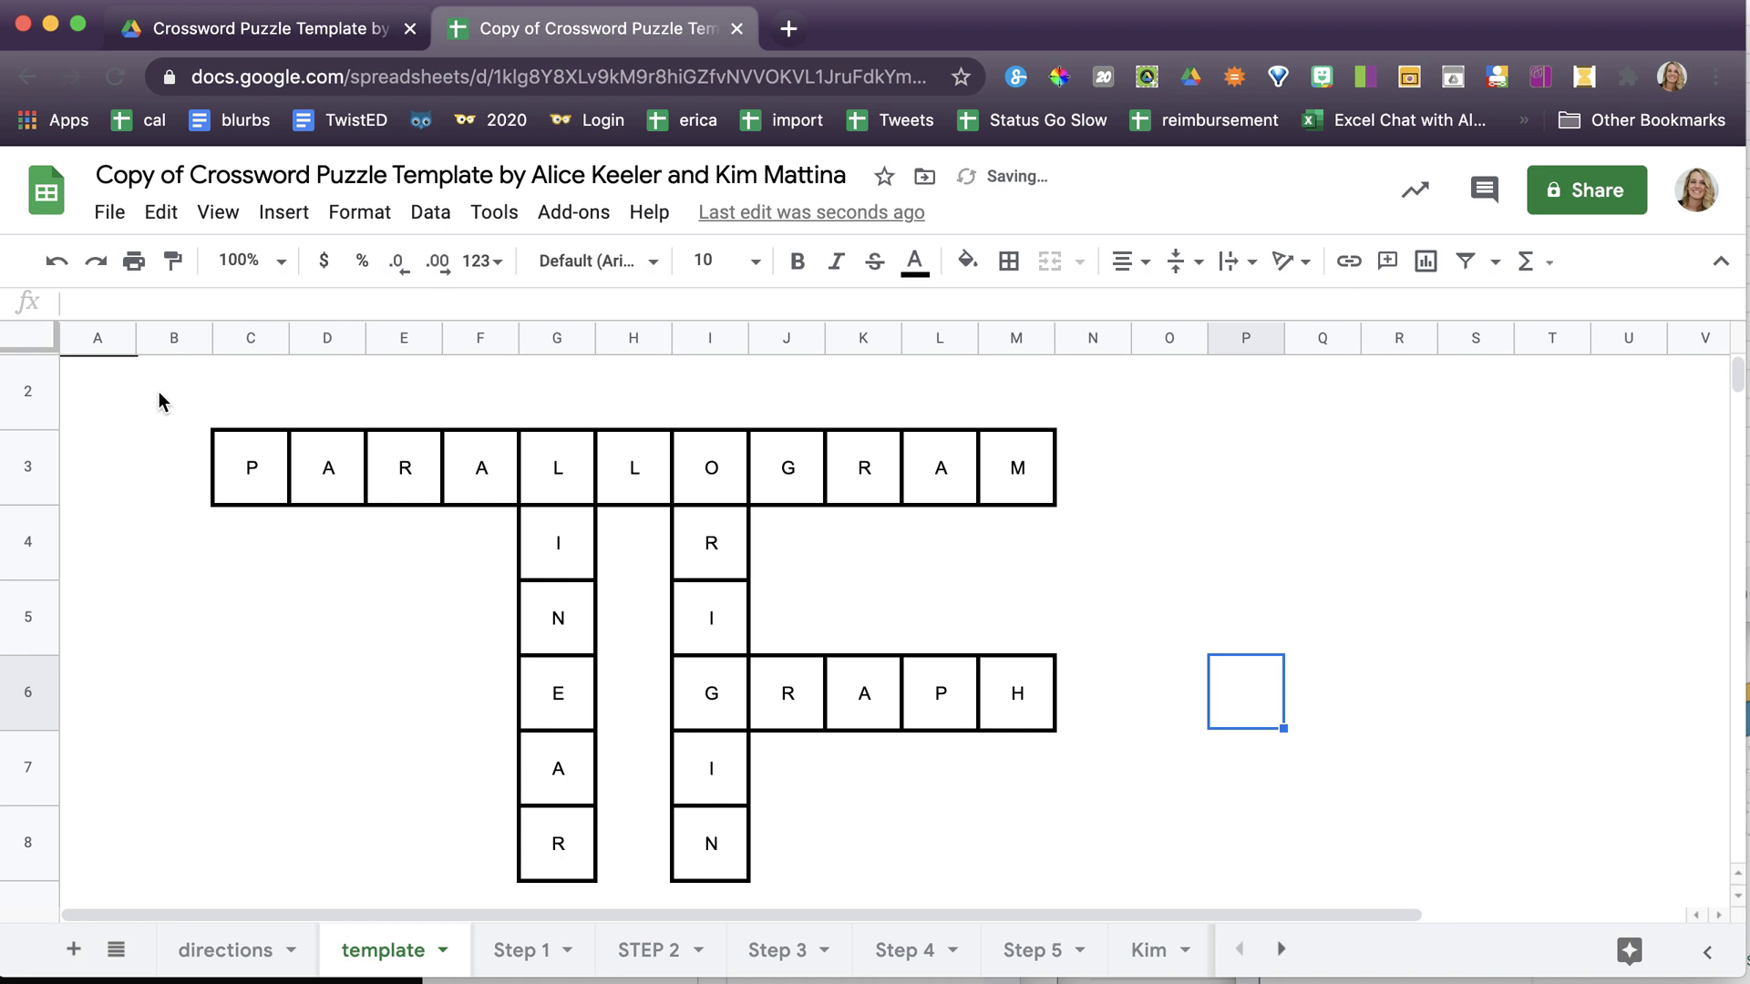
left_click_drag(160, 401, 1157, 836)
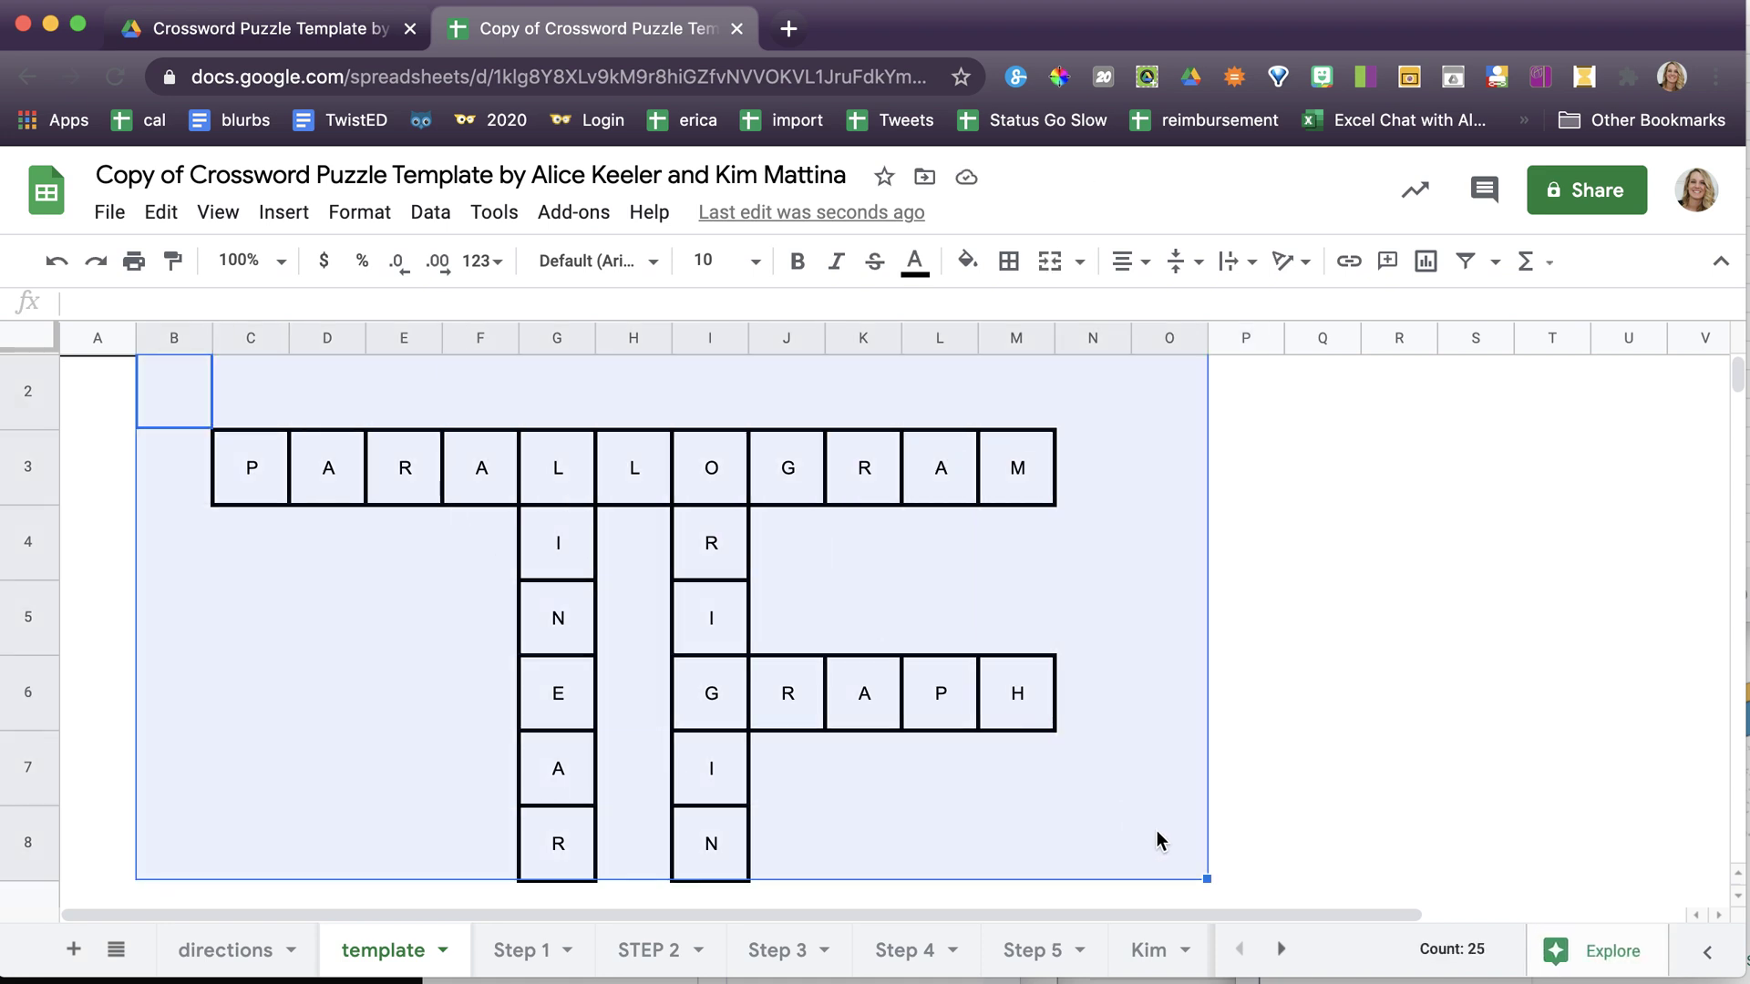
key("Delete")
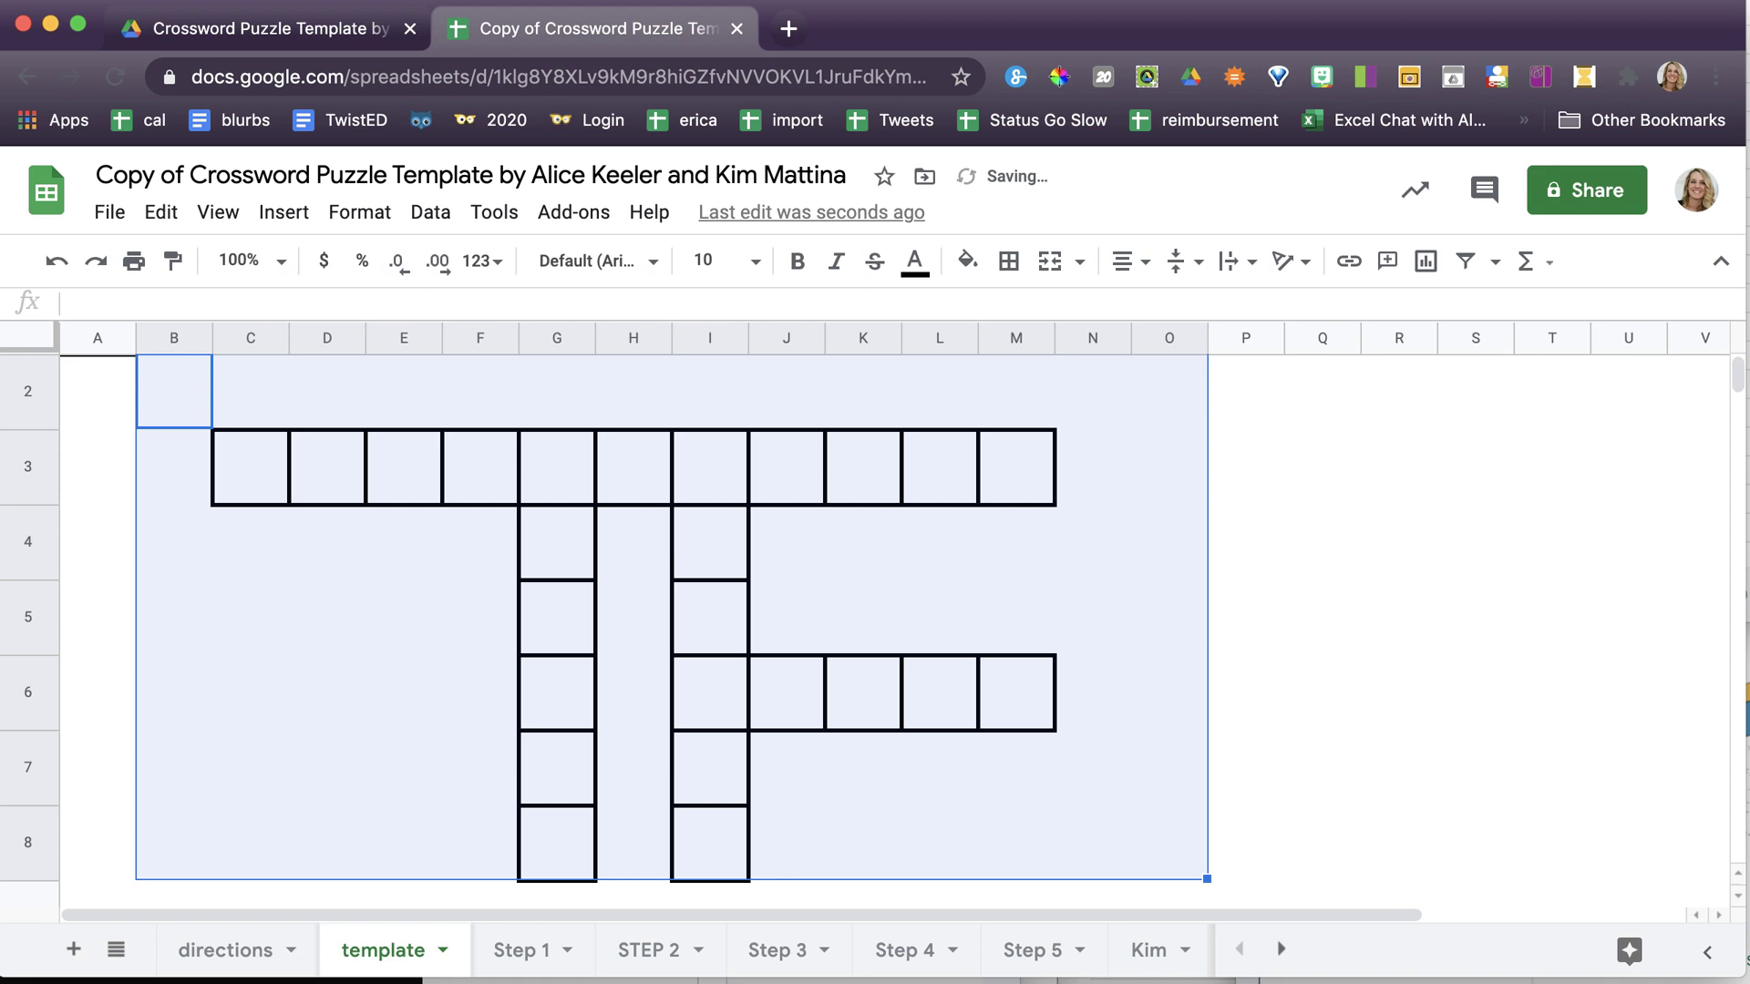
left_click(1124, 692)
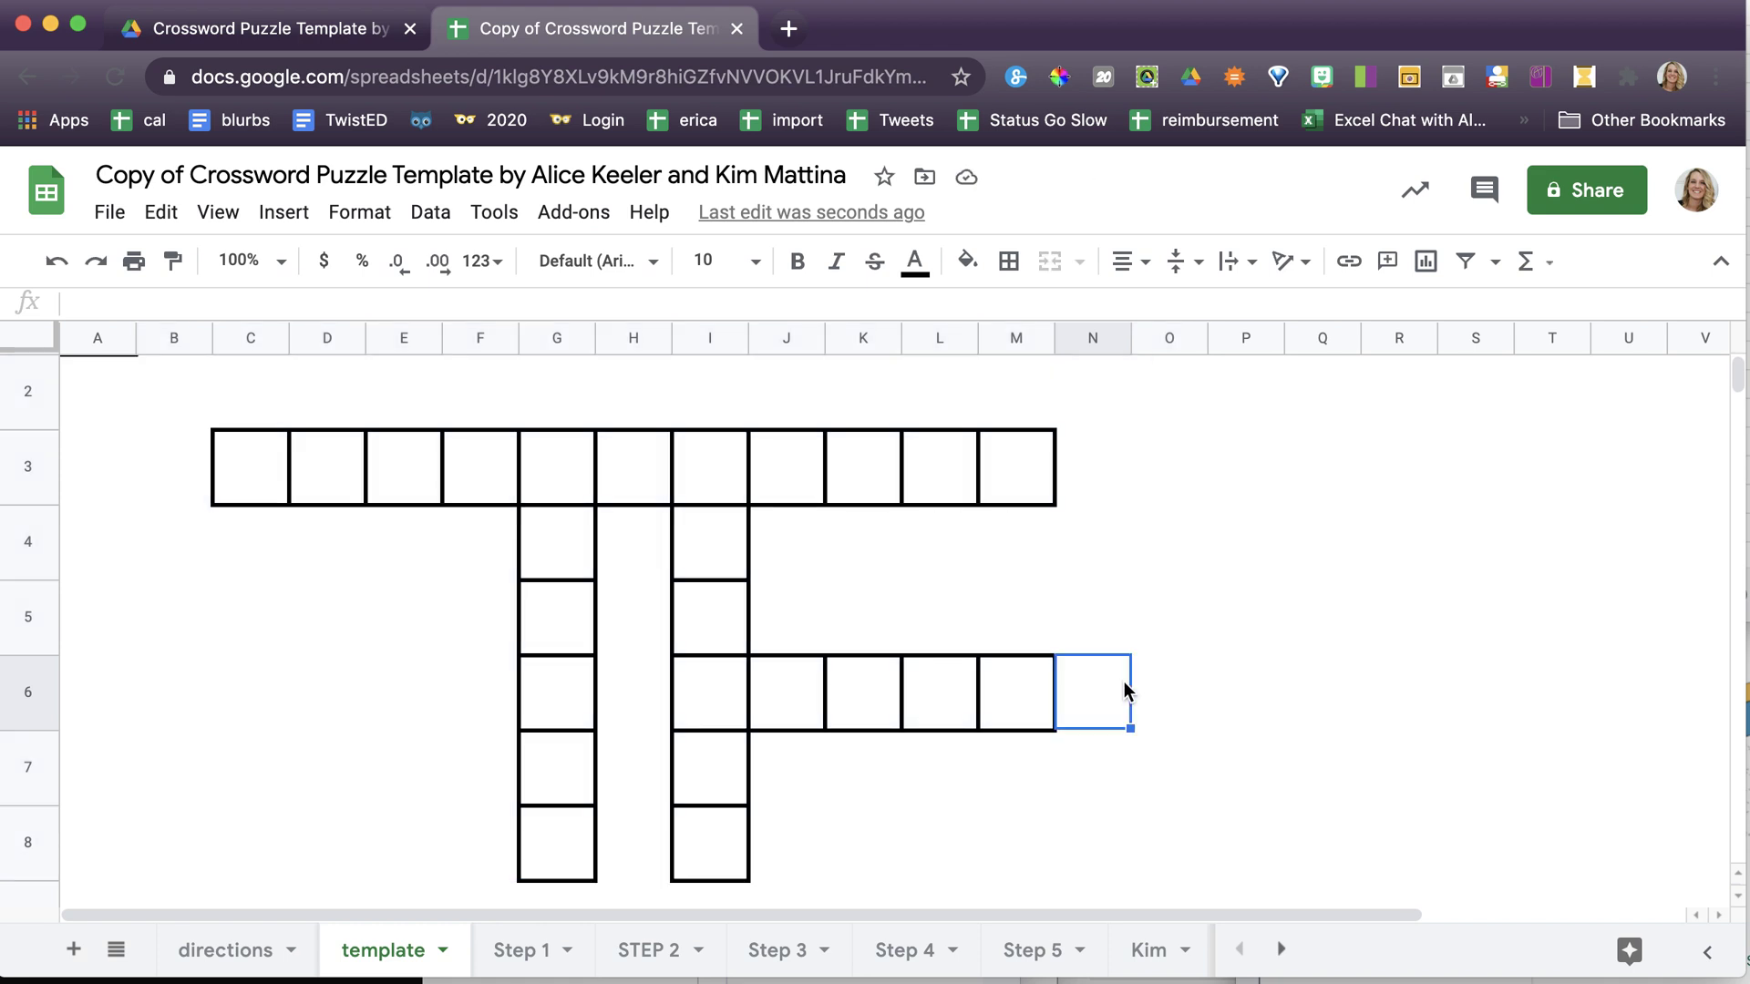
scroll(1123, 681, "up", 1)
- Enter clue numbers 1 in C3, 2 in G3, 3 in I3 and 4 in I6
left_click(267, 572)
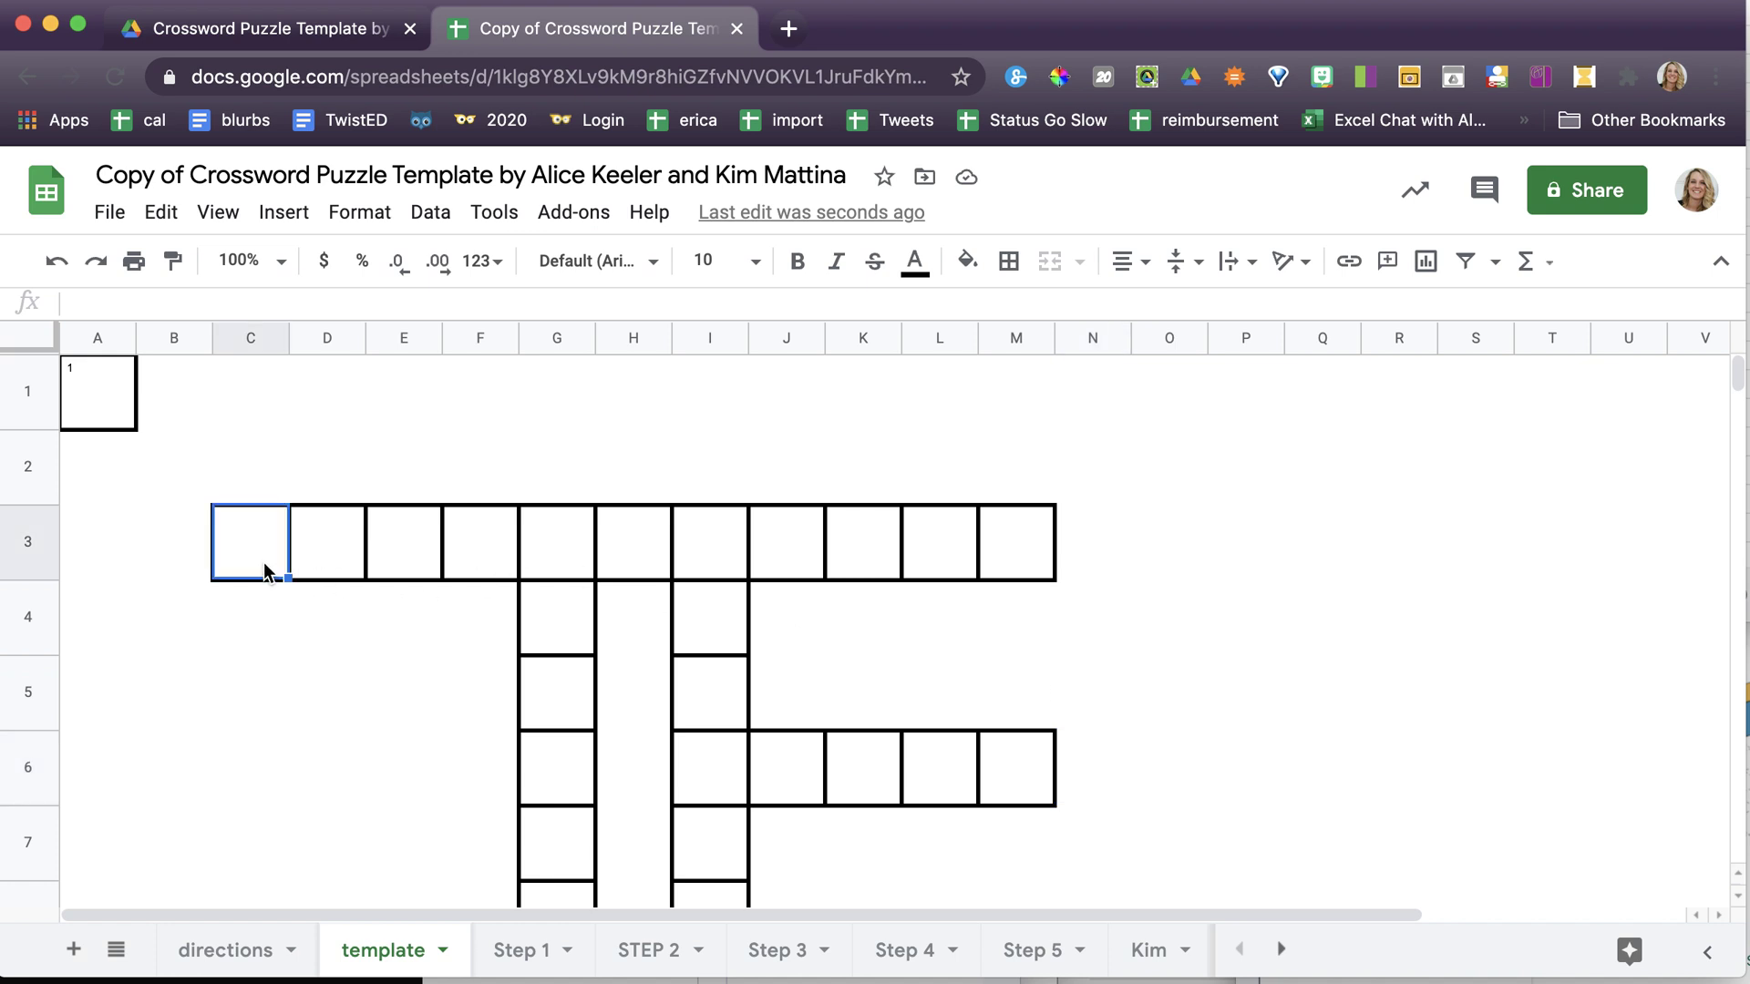
type("1")
left_click(555, 555)
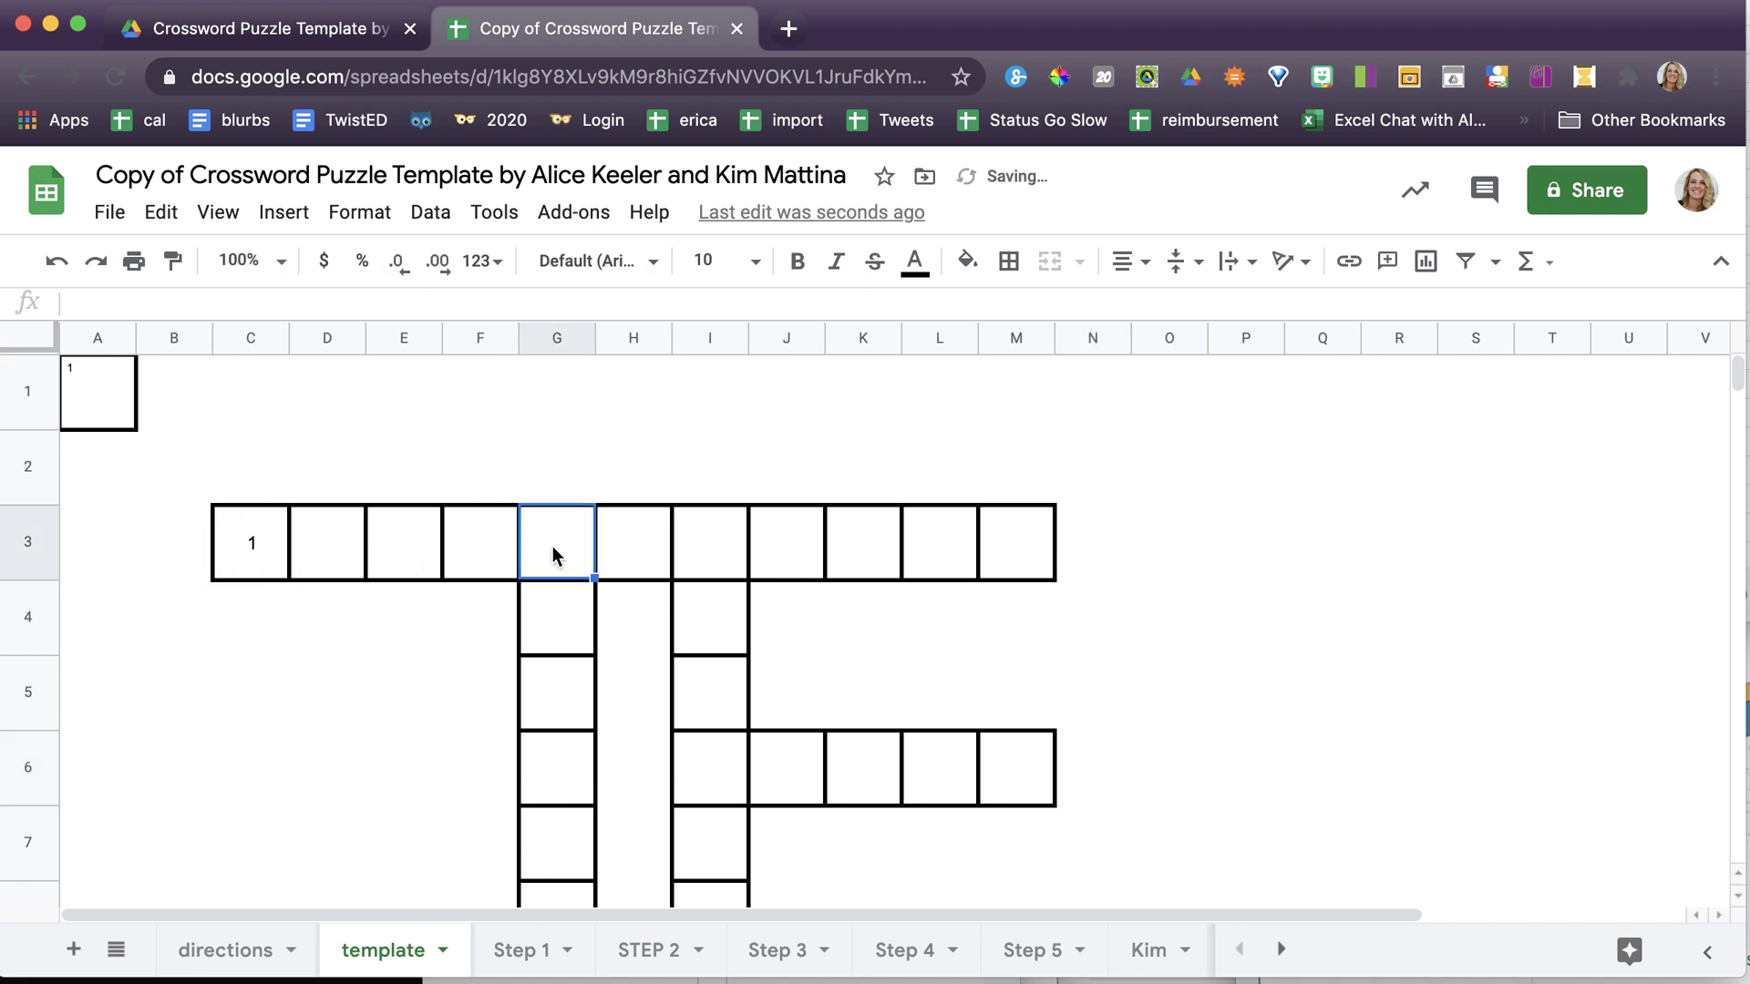
type("2")
left_click(708, 547)
type("3")
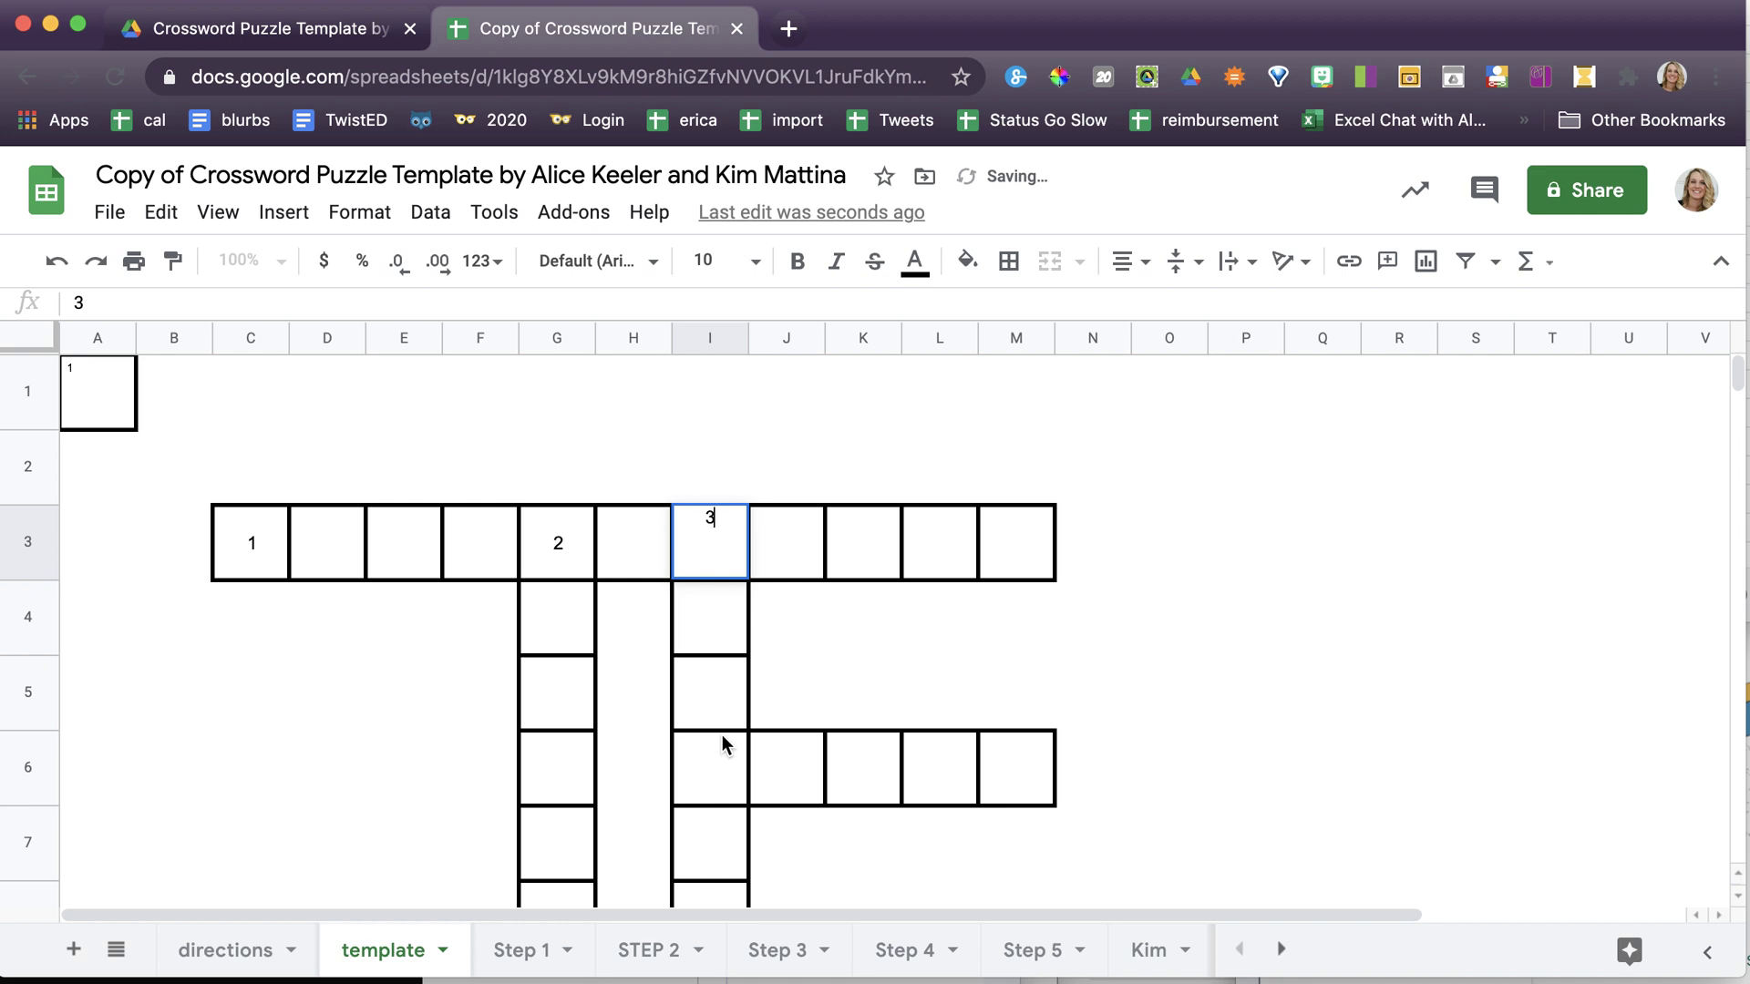
left_click(708, 782)
type("4")
left_click(1171, 794)
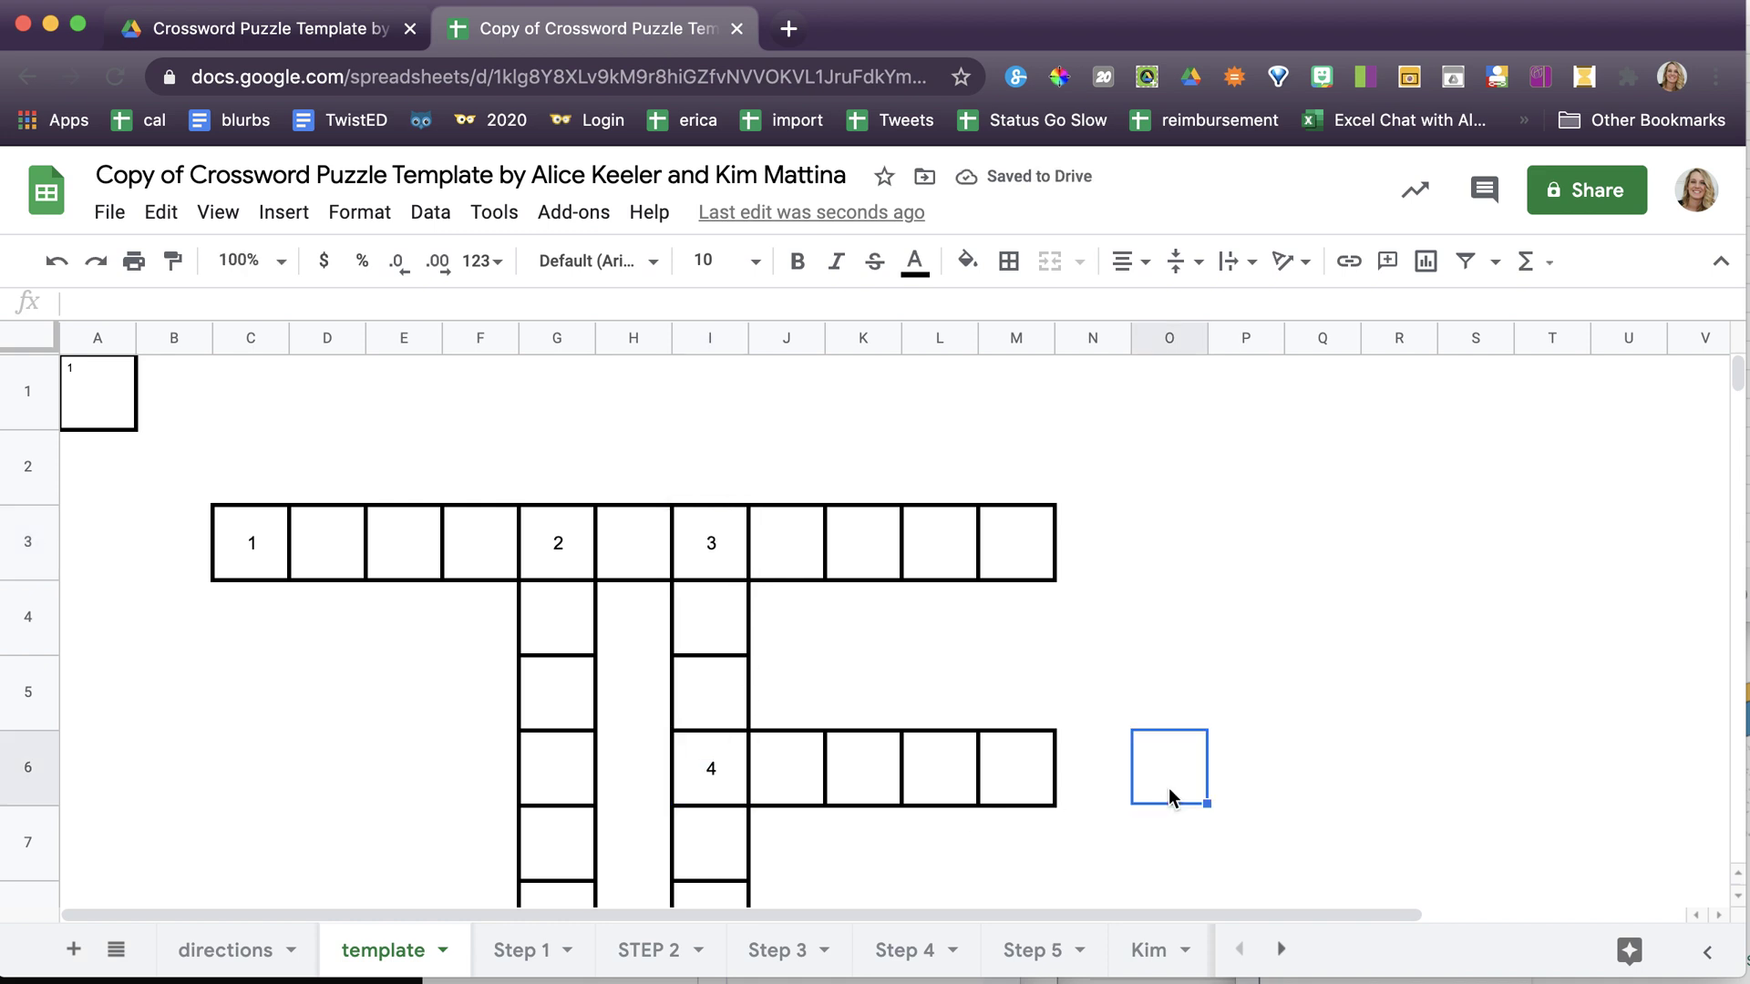
left_click(259, 535)
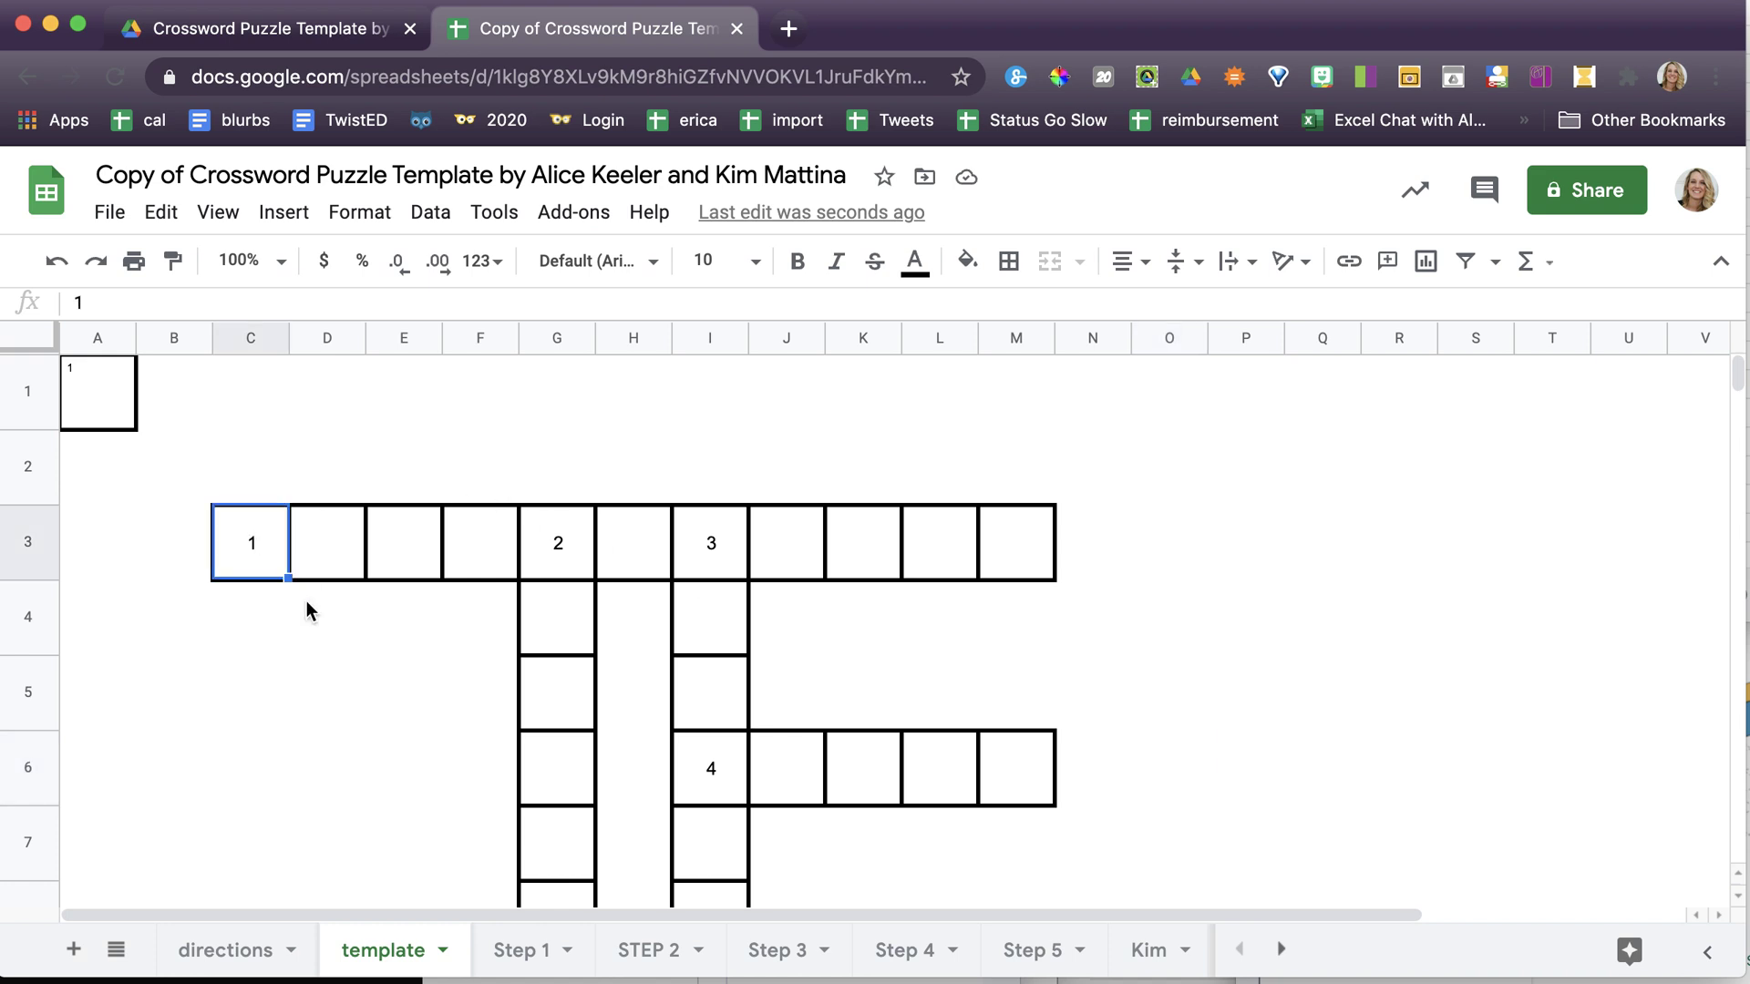
left_click(106, 408)
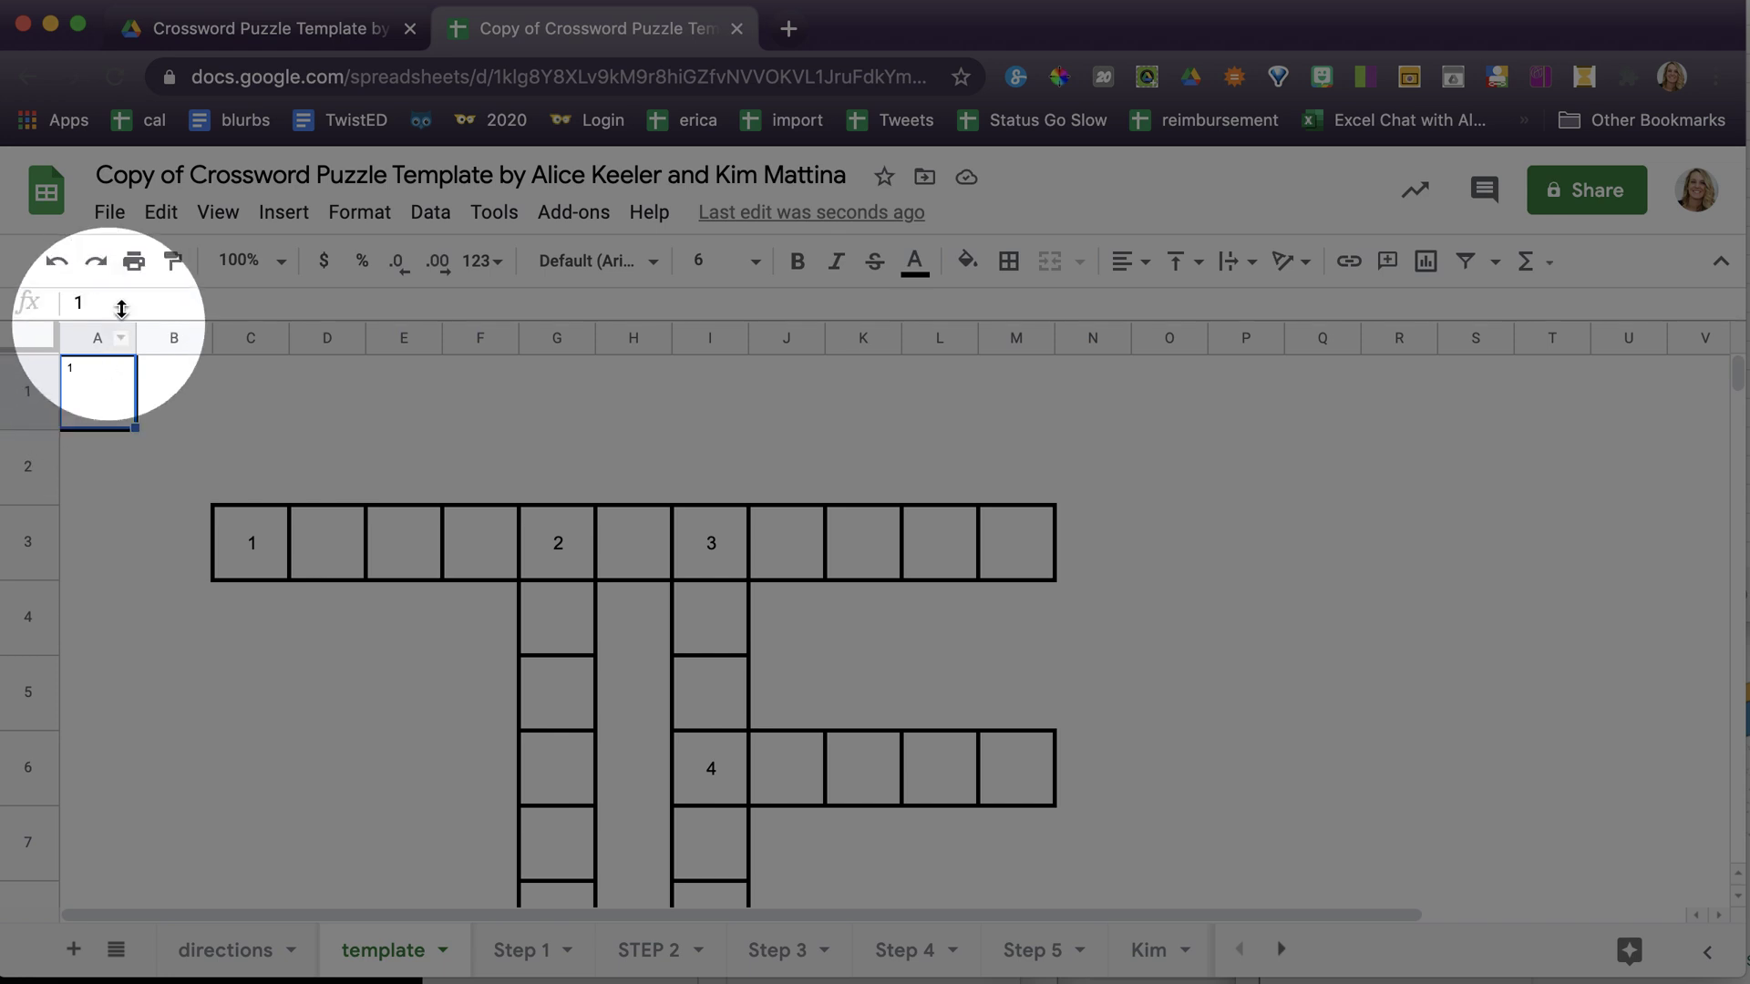
- Paint A1's small 6-point corner-number style onto the clue numbers in C3, G3, I3 and I6
left_click(172, 264)
left_click(261, 557)
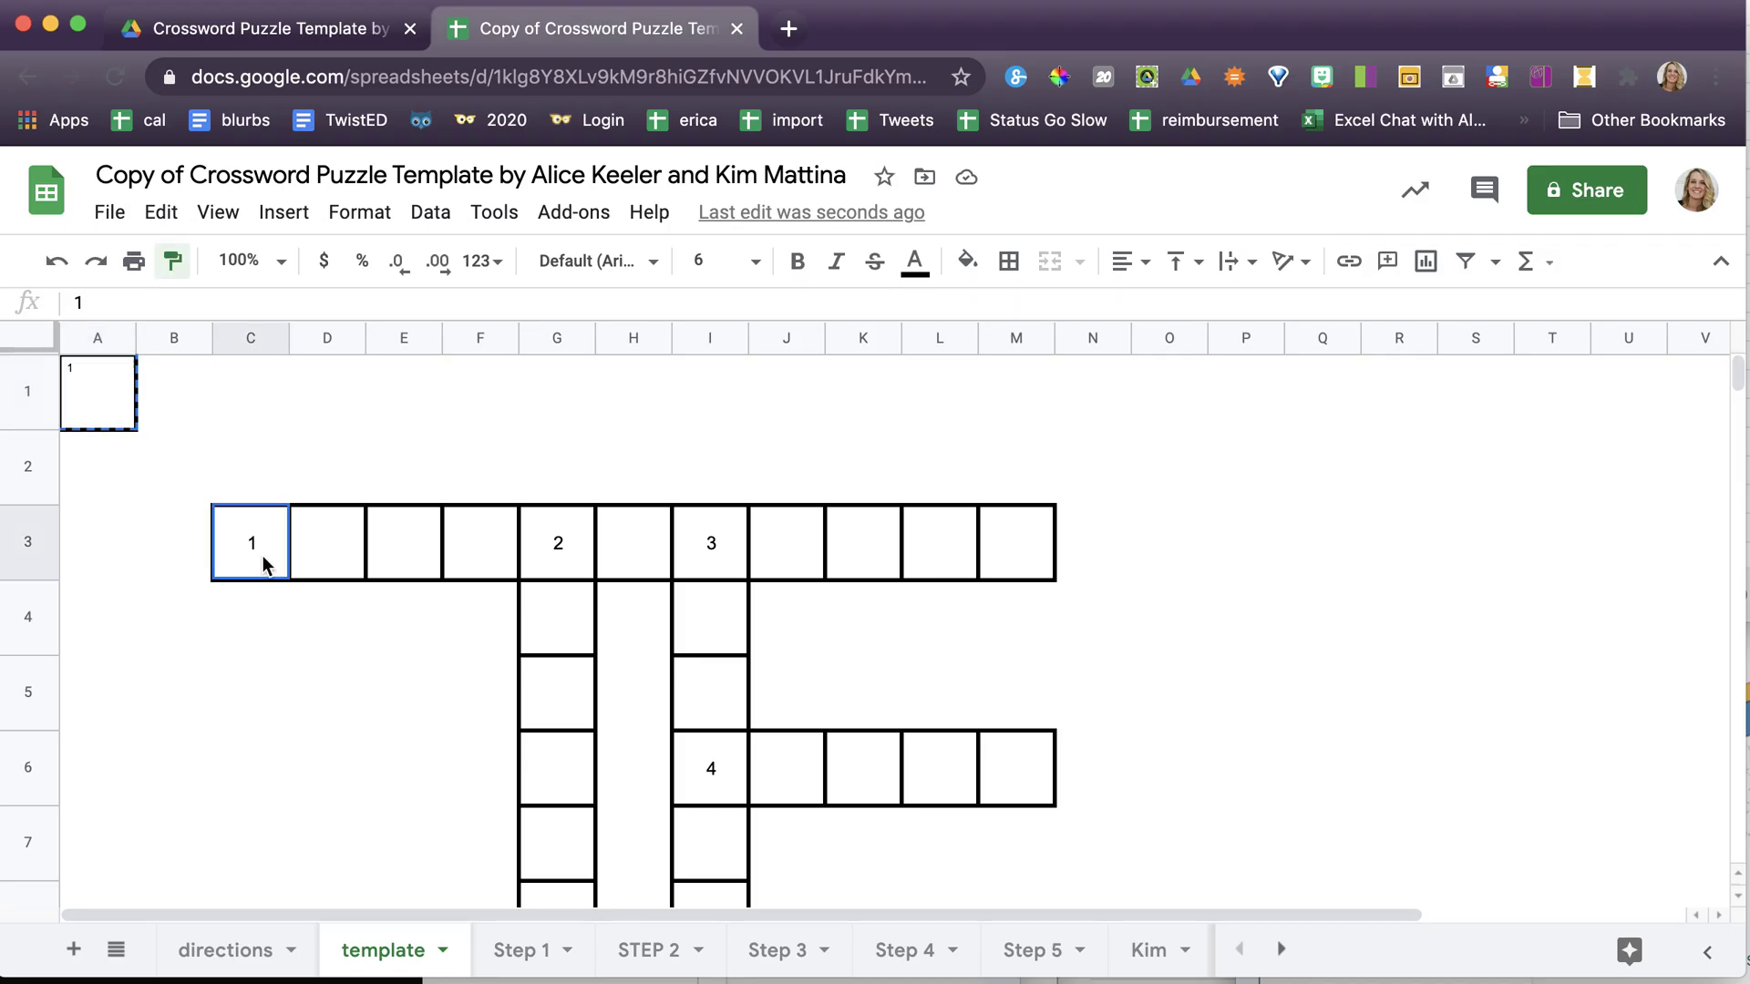
left_click(97, 397)
left_click(172, 261)
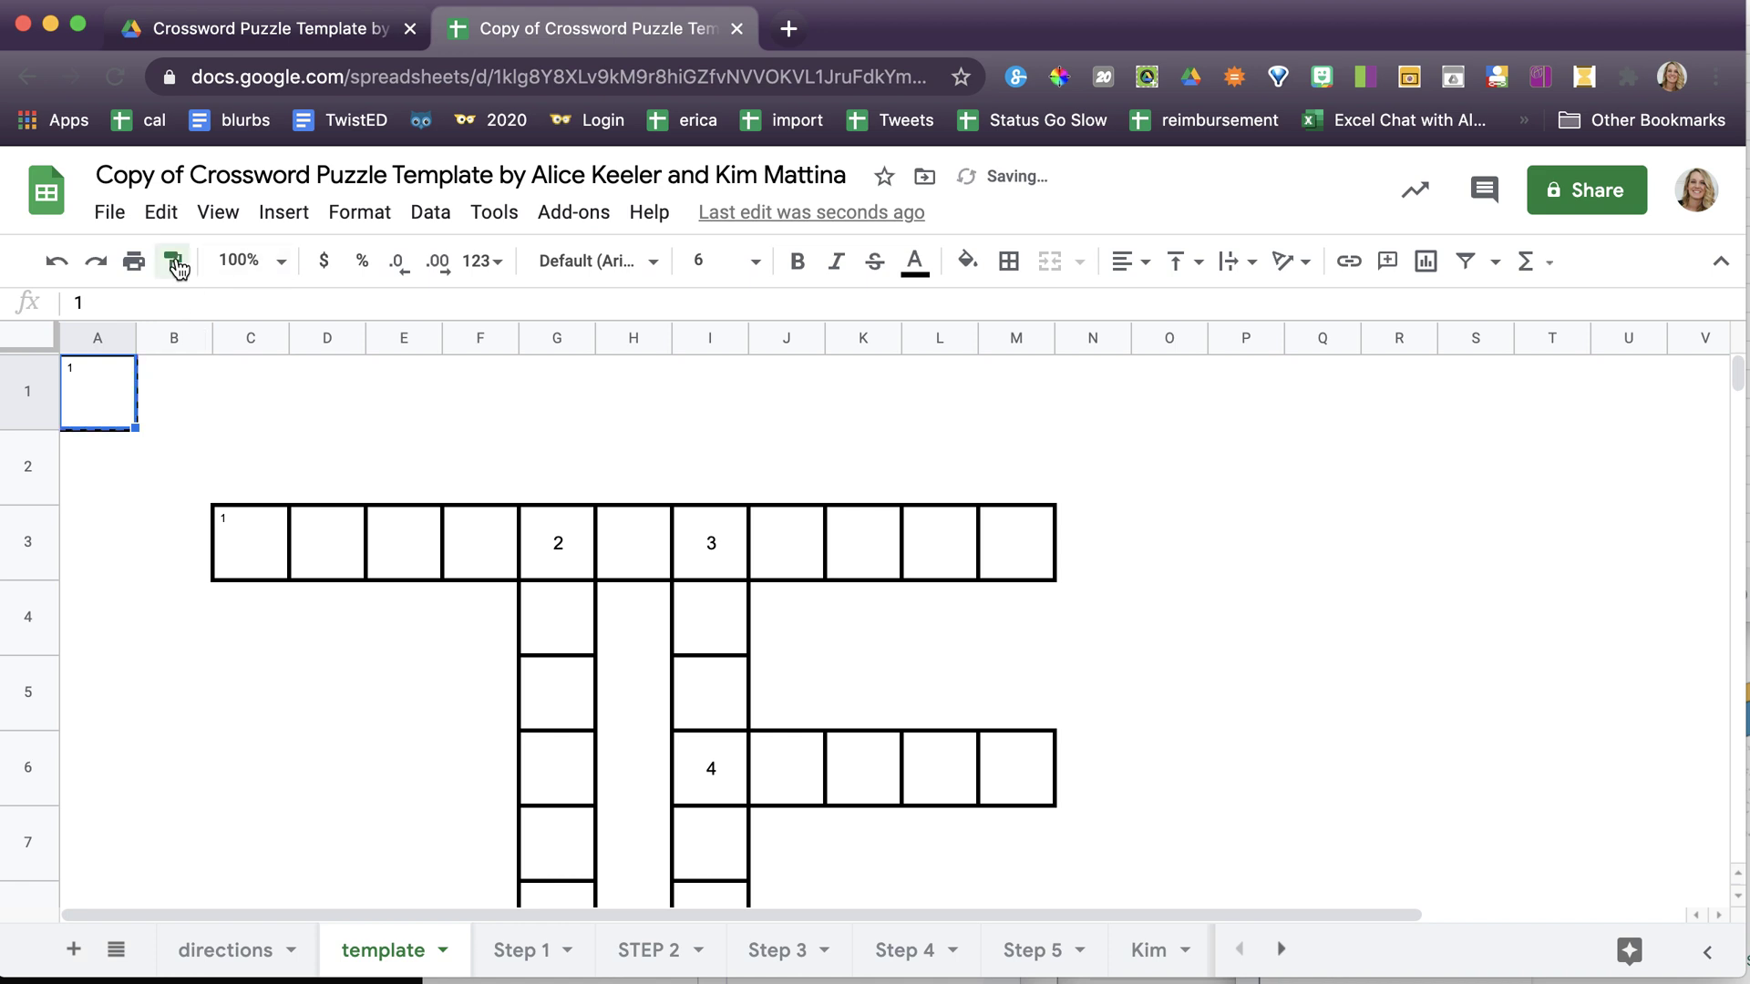
left_click(567, 554)
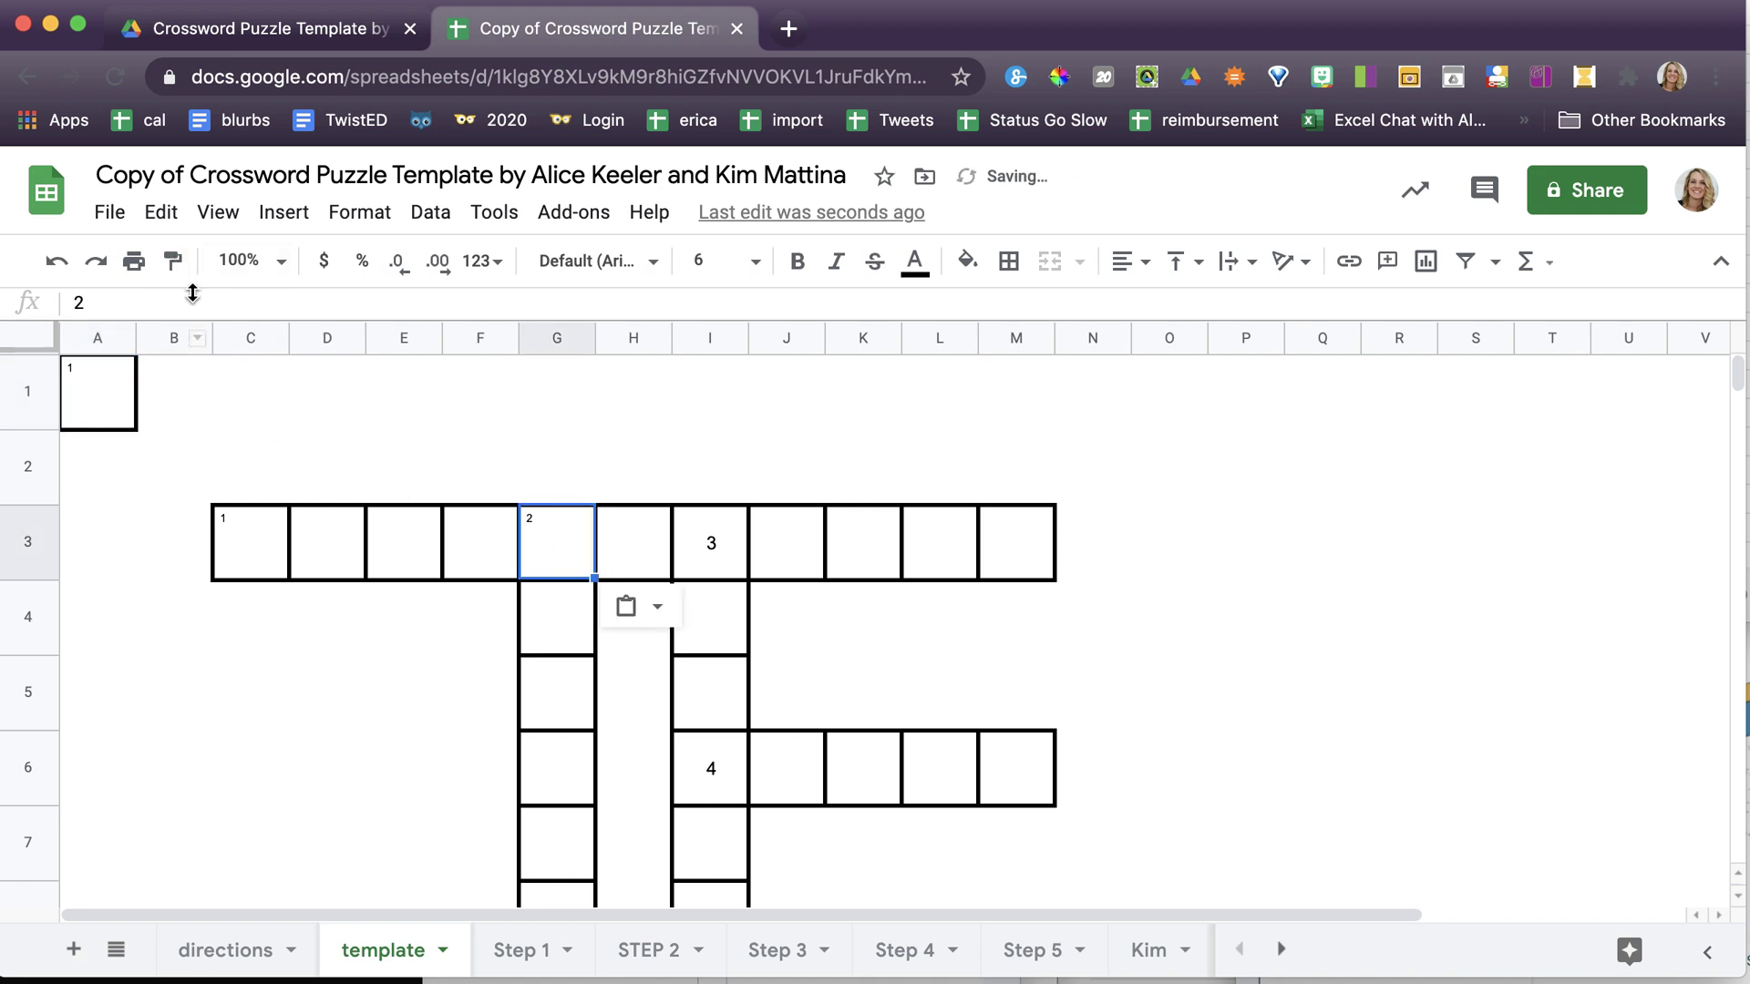
left_click(173, 262)
left_click(691, 543)
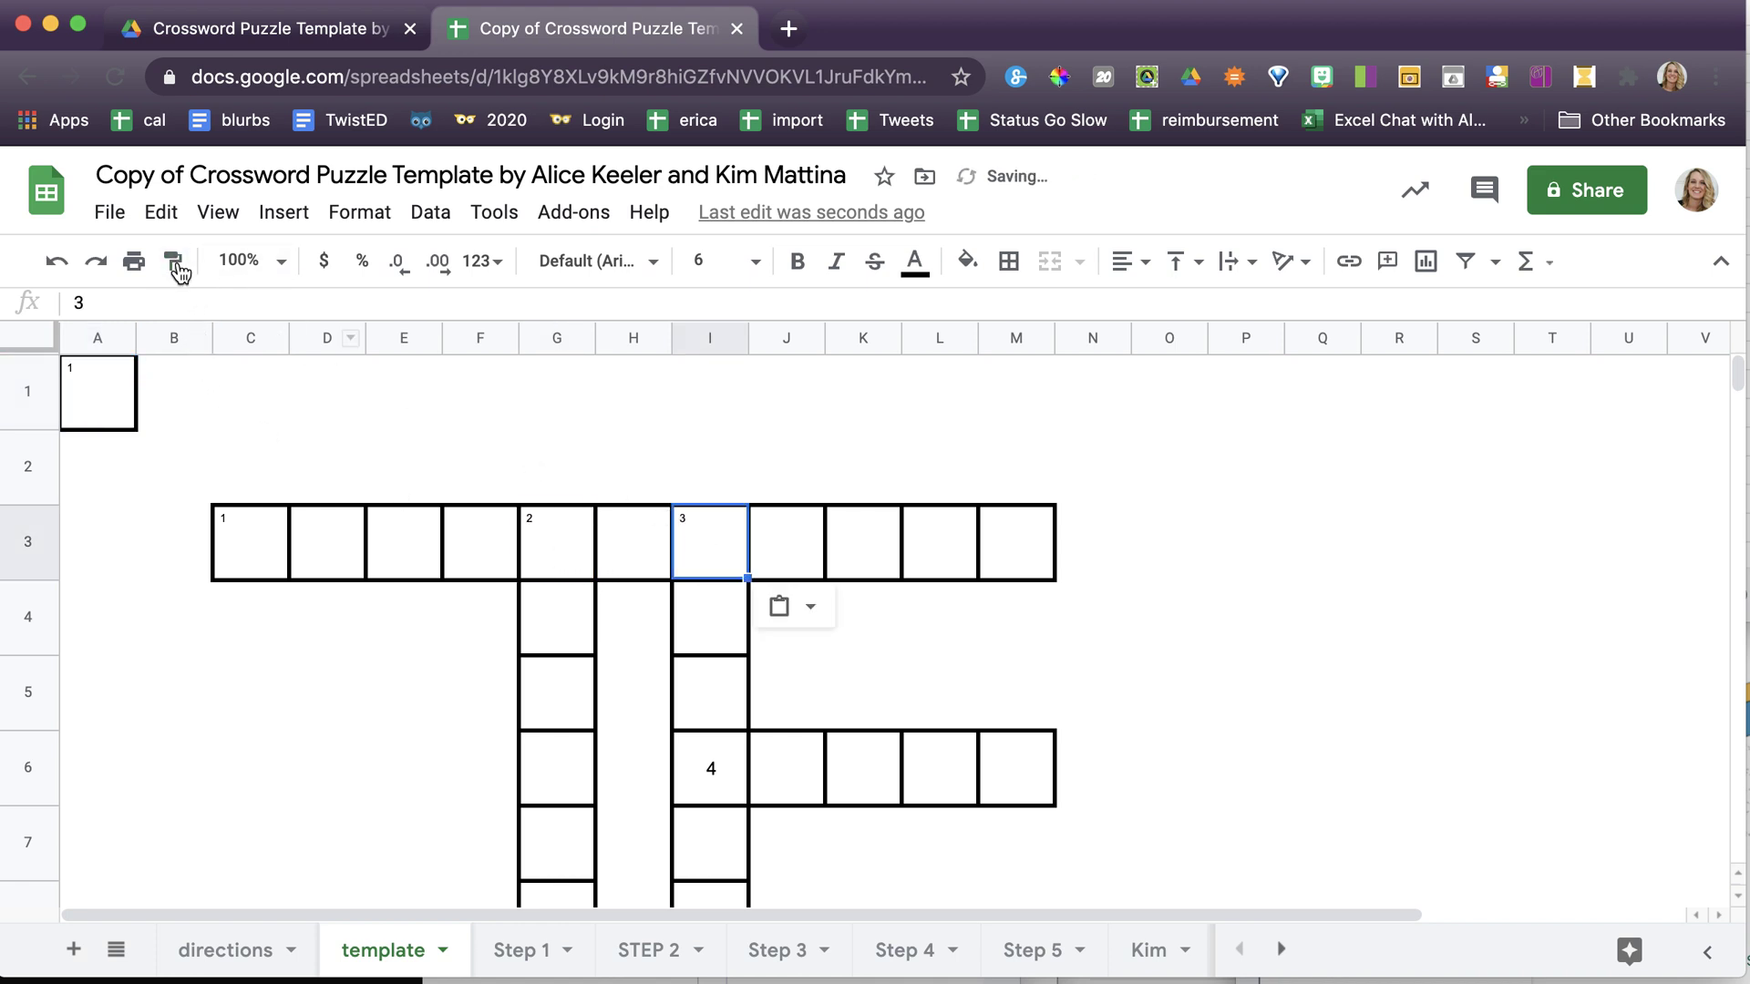
left_click(173, 262)
left_click(714, 763)
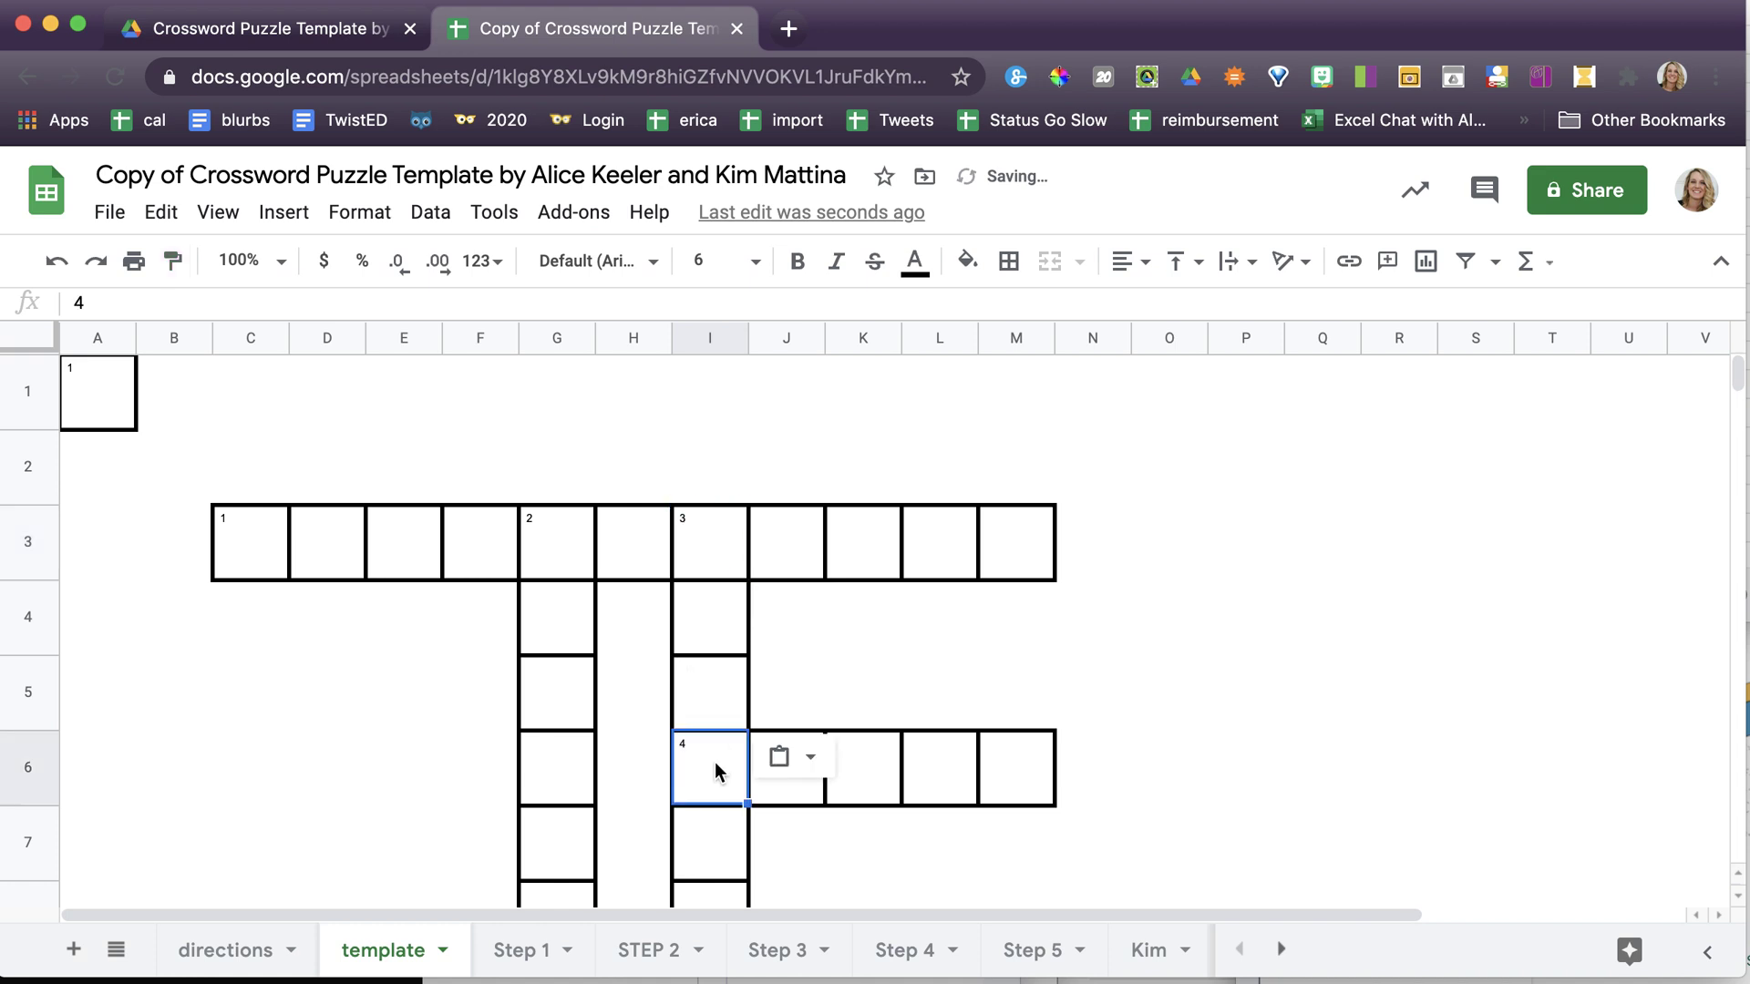
left_click(1119, 652)
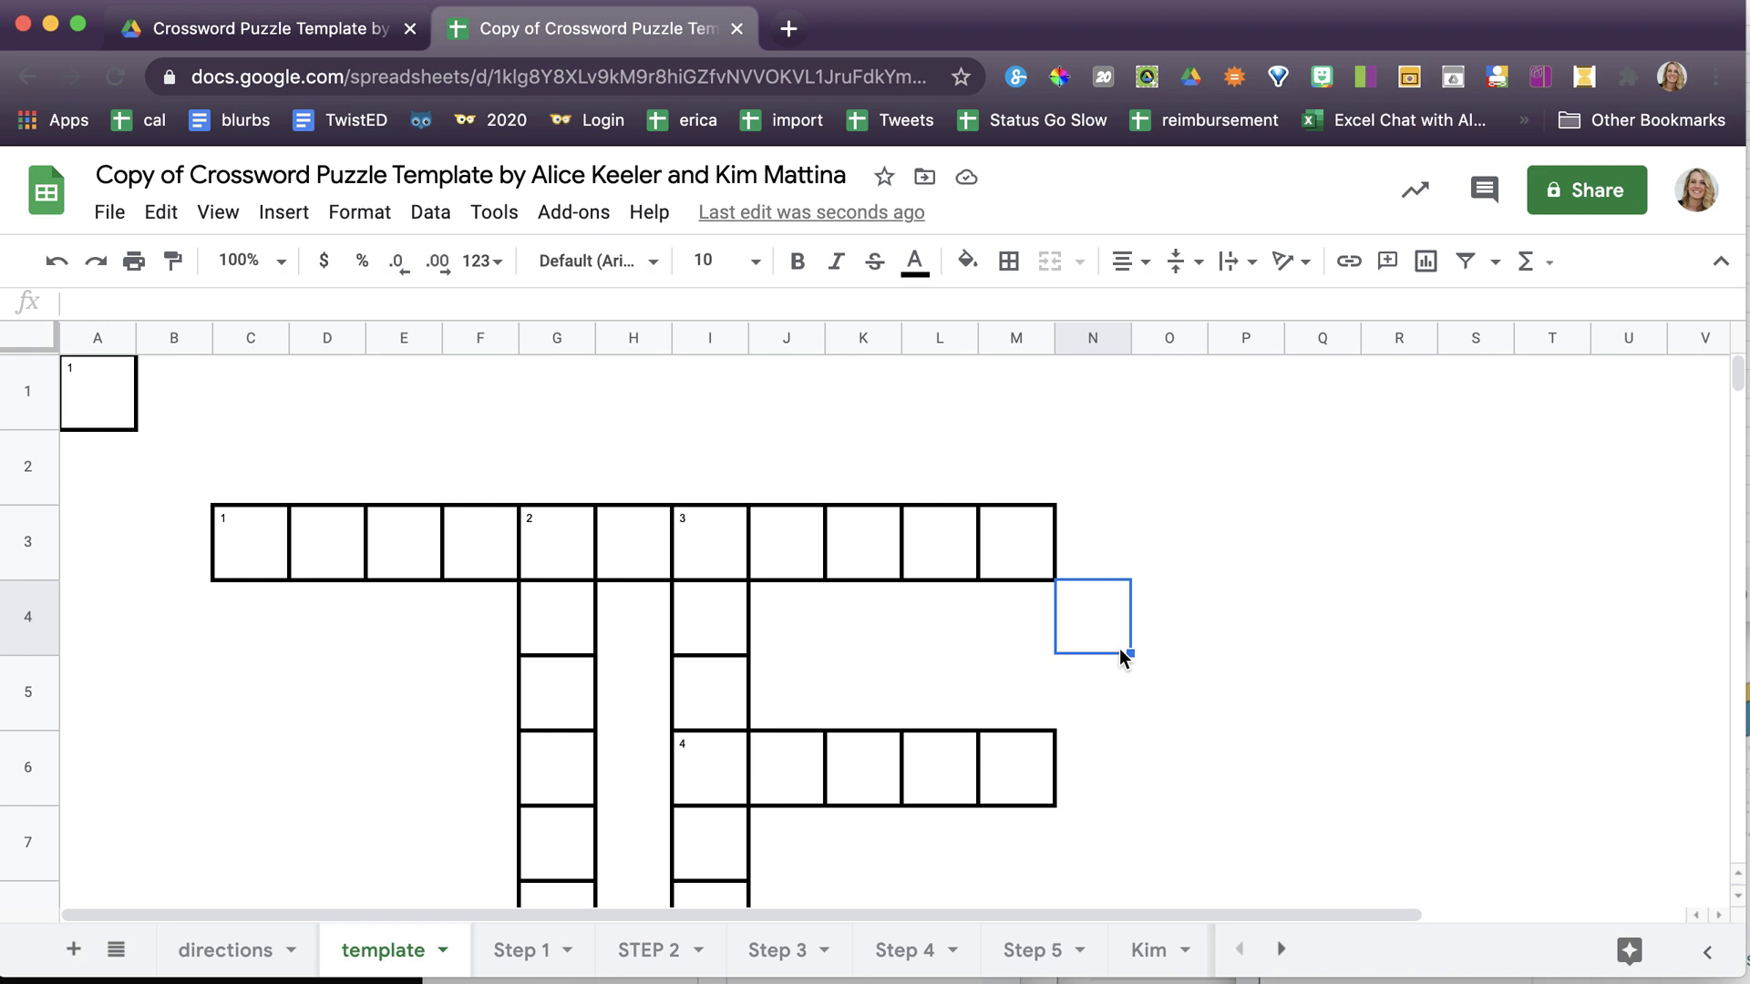
scroll(1123, 657, "down", 1)
left_click(1552, 616)
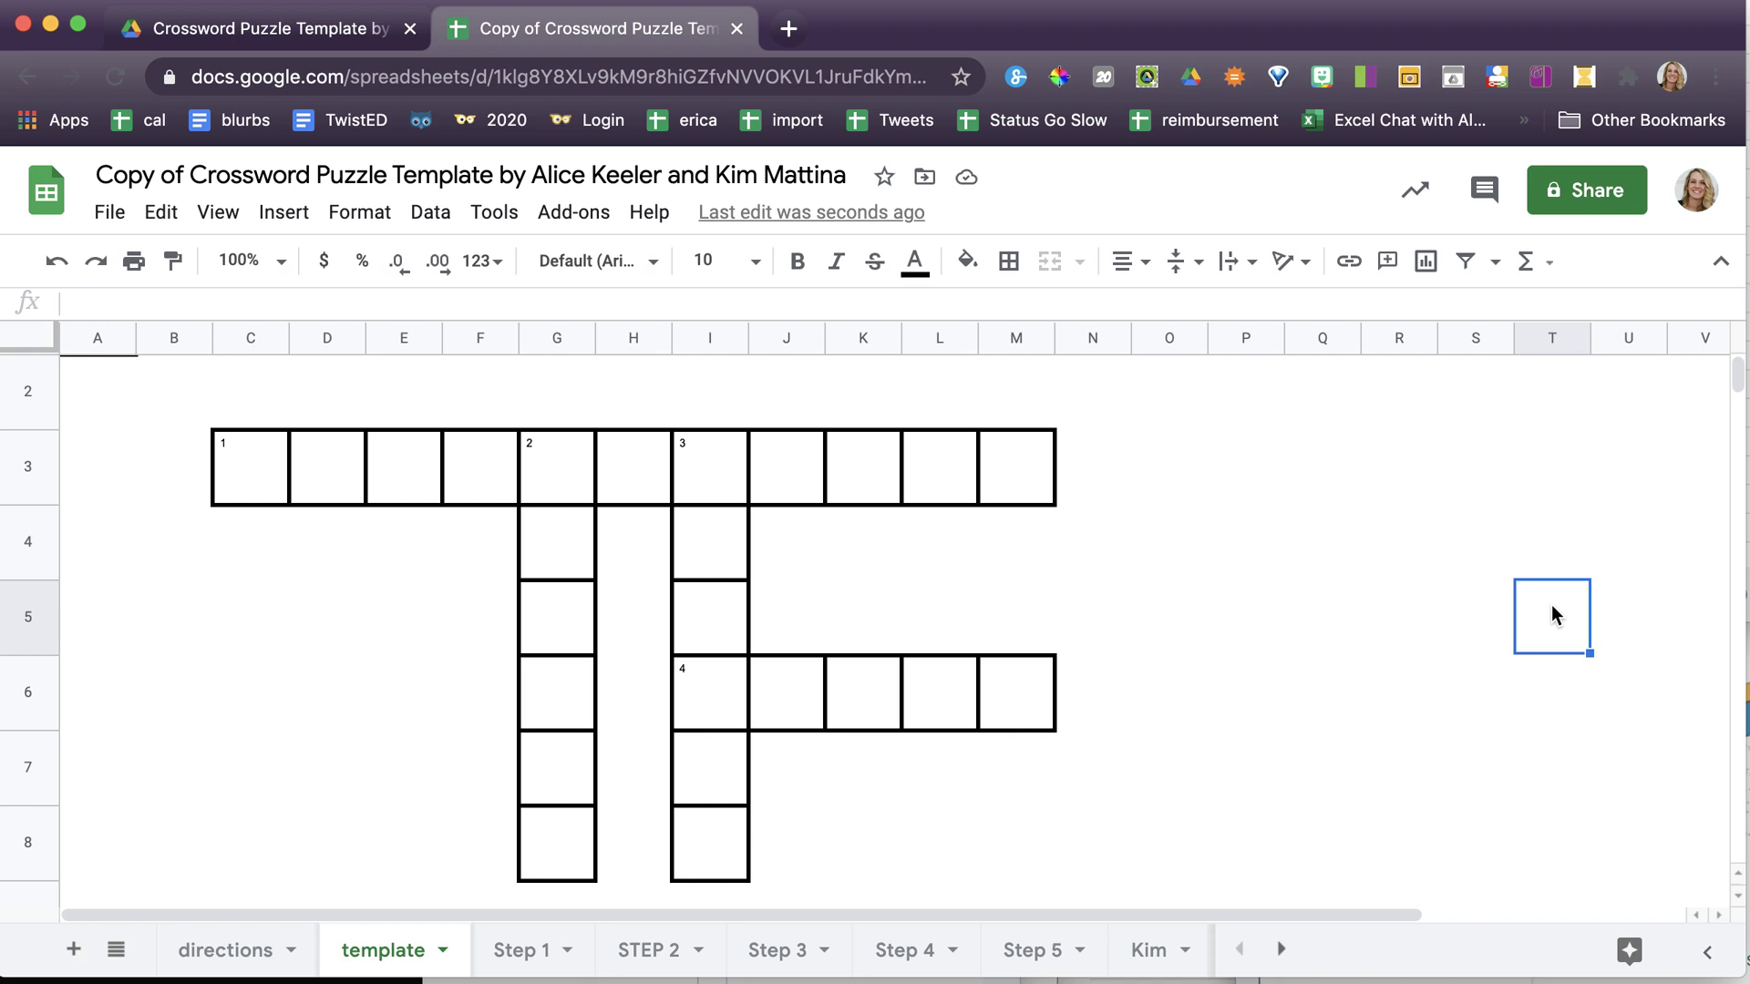